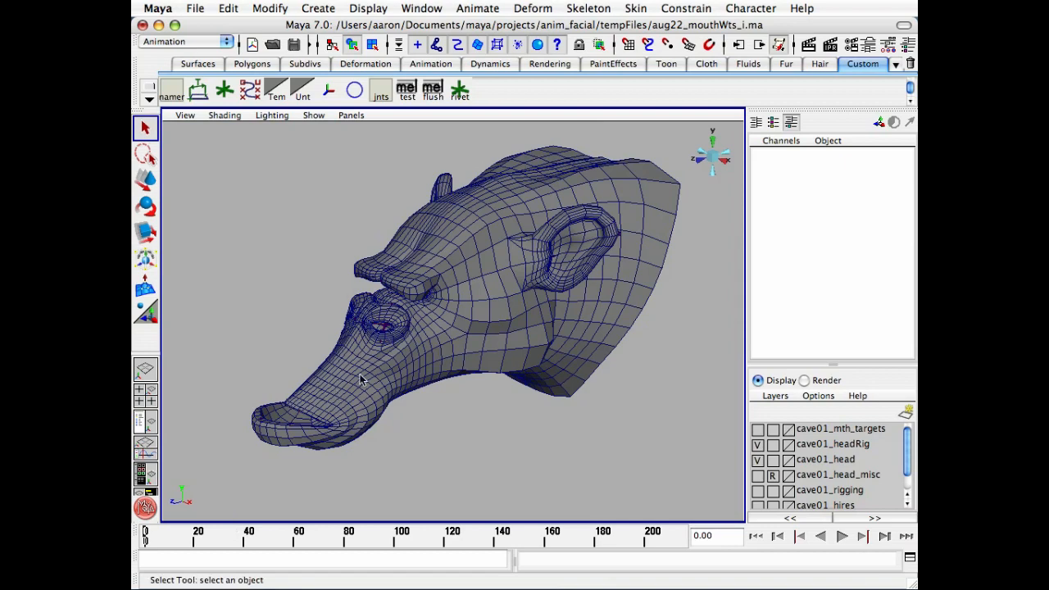
# Examine the character's head mesh from the side and front, including the snout, lips and ear
pyautogui.keyDown('alt'); pyautogui.moveTo(443, 337); pyautogui.dragTo(439, 326); pyautogui.keyUp('alt')
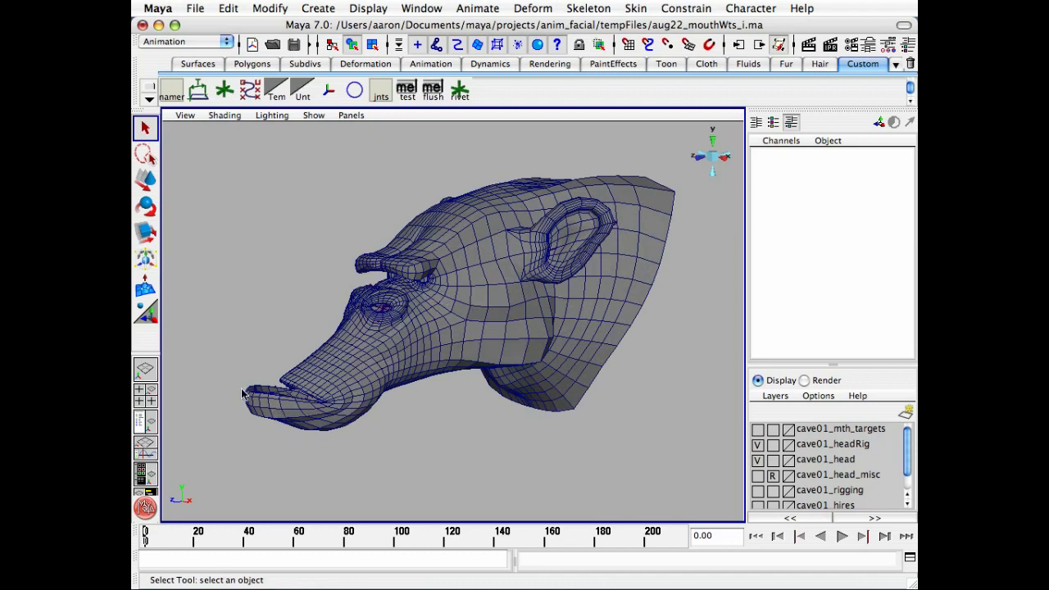
pyautogui.keyDown('alt'); pyautogui.moveTo(206, 295); pyautogui.dragTo(241, 398); pyautogui.keyUp('alt')
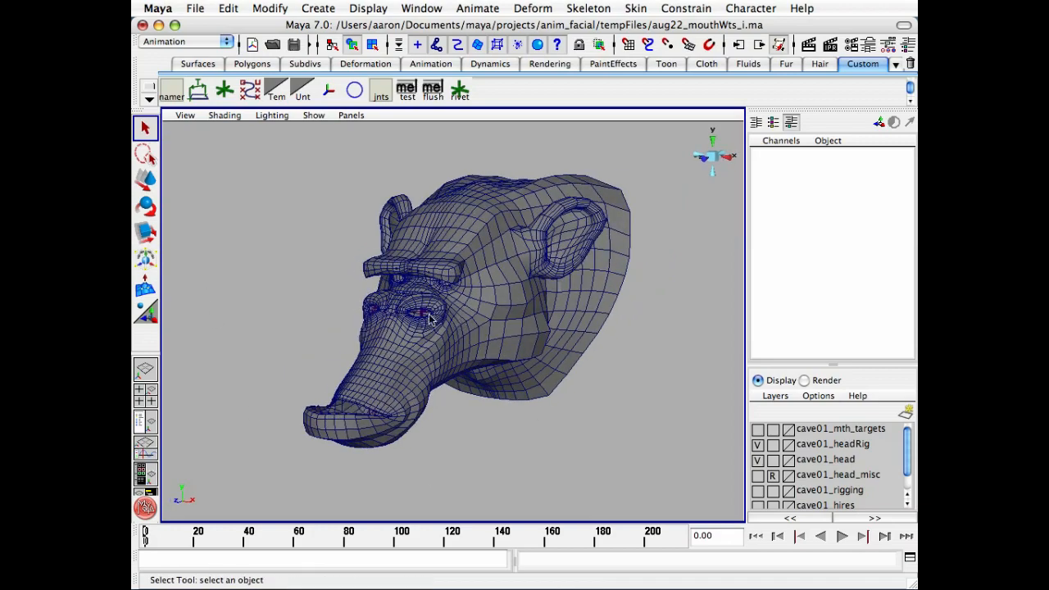
pyautogui.keyDown('alt'); pyautogui.moveTo(428, 318); pyautogui.dragTo(427, 370); pyautogui.keyUp('alt')
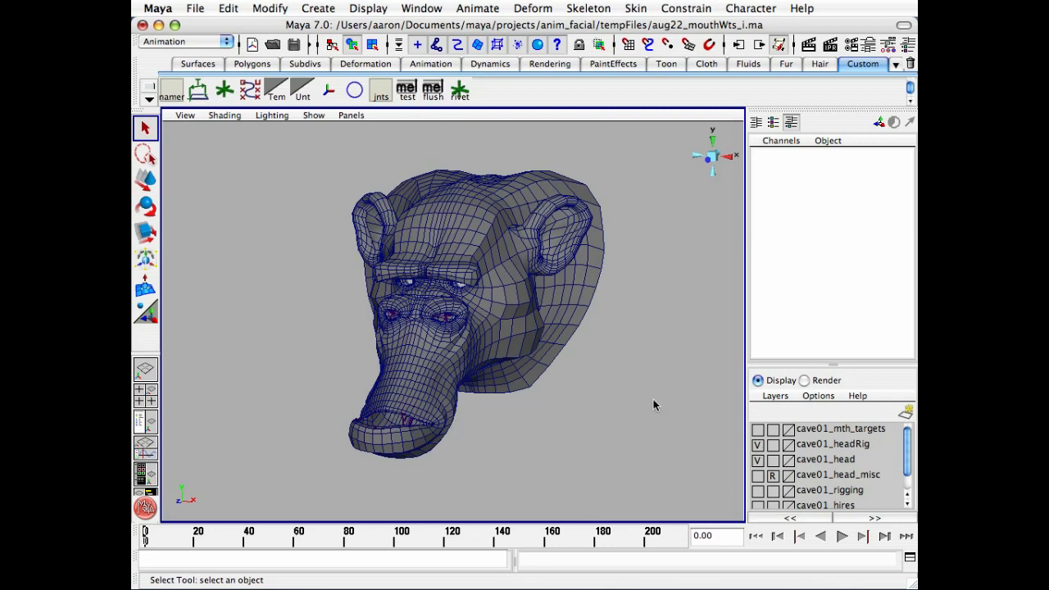
pyautogui.keyDown('alt'); pyautogui.moveTo(300, 314); pyautogui.dragTo(324, 311); pyautogui.keyUp('alt')
pyautogui.keyDown('alt'); pyautogui.moveTo(325, 313); pyautogui.dragTo(431, 300, button='right'); pyautogui.keyUp('alt')
pyautogui.moveTo(431, 300)
pyautogui.keyDown('alt'); pyautogui.mouseDown()
pyautogui.moveTo(577, 300)
pyautogui.moveTo(428, 304)
pyautogui.mouseUp(); pyautogui.keyUp('alt')
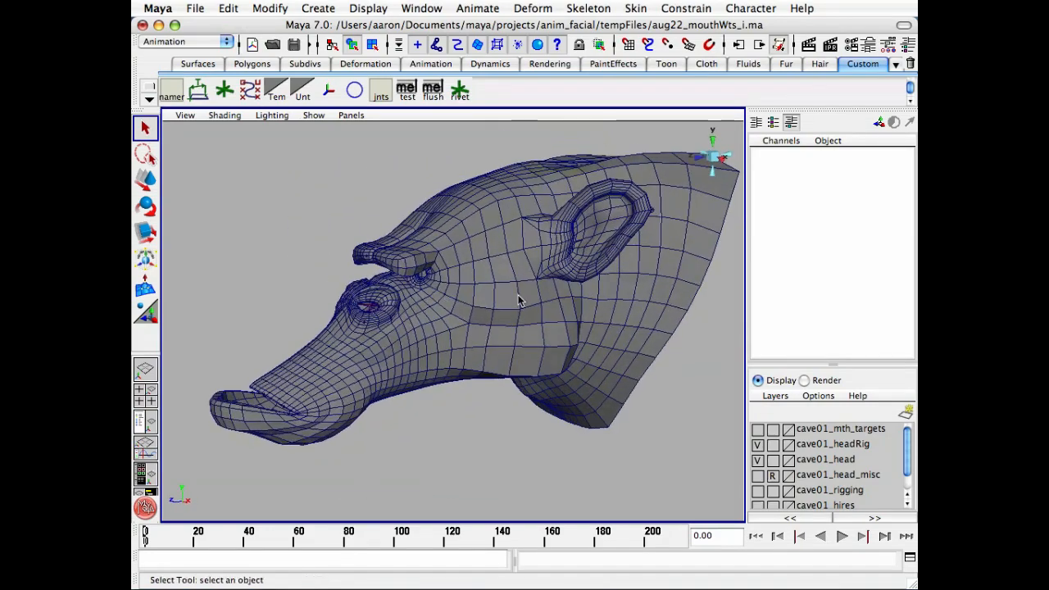
pyautogui.keyDown('alt'); pyautogui.moveTo(533, 299); pyautogui.dragTo(503, 300, button='right'); pyautogui.keyUp('alt')
pyautogui.keyDown('alt'); pyautogui.moveTo(499, 302); pyautogui.dragTo(492, 318, button='middle'); pyautogui.keyUp('alt')
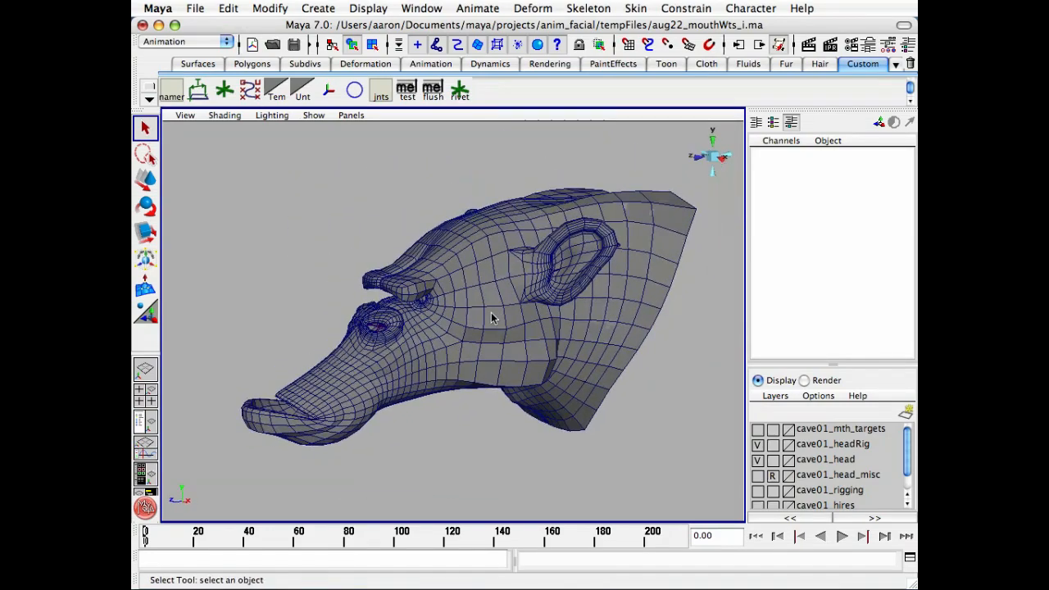
# Draw a straight two-point linear CV curve in the right side view, from just below the ear to just past the lips
pyautogui.click(608, 341)
pyautogui.click(726, 161)
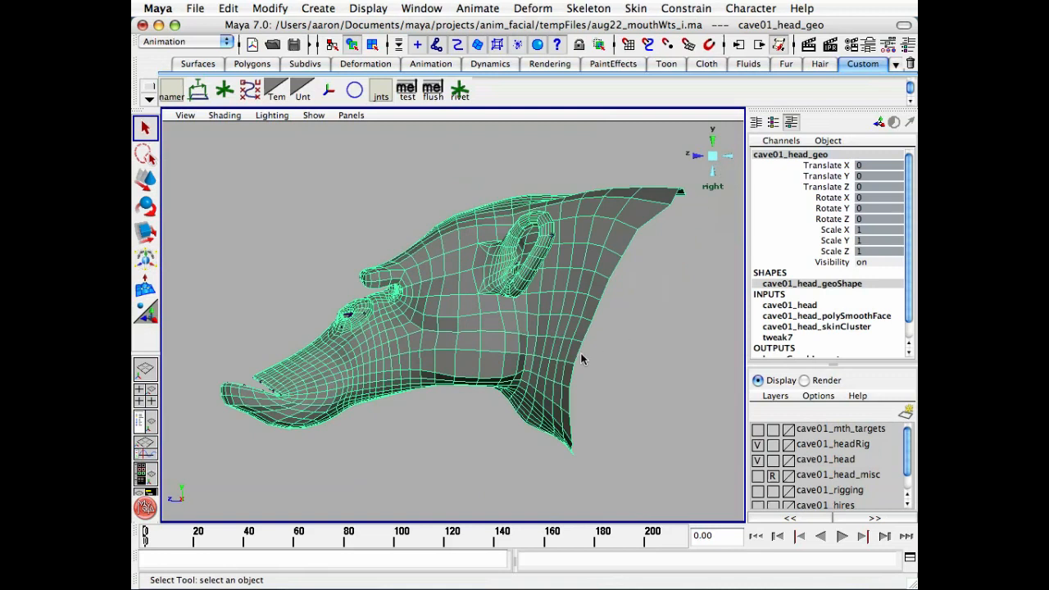
pyautogui.click(640, 361)
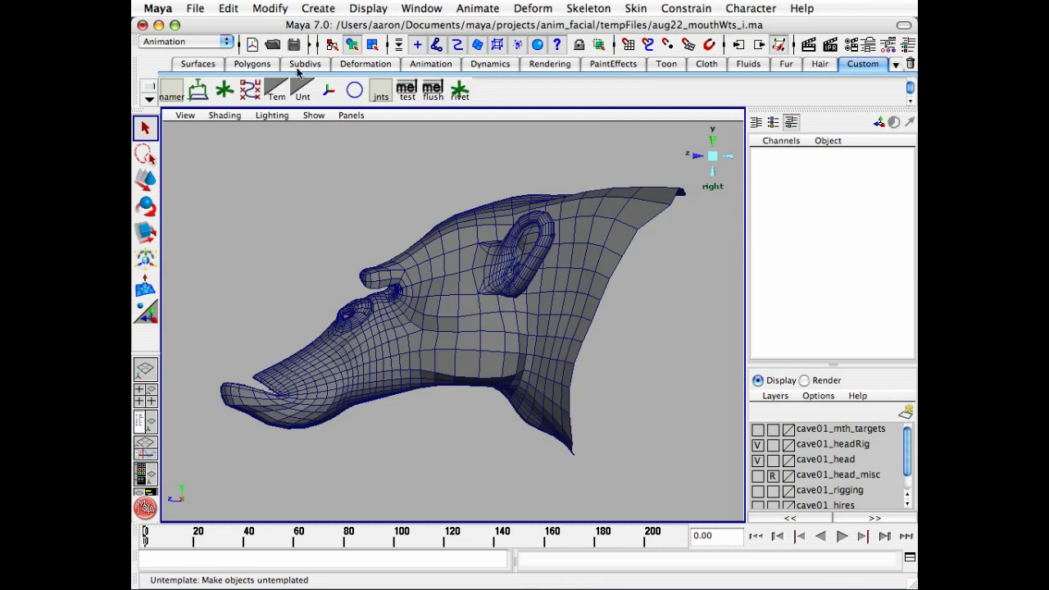
pyautogui.click(319, 10)
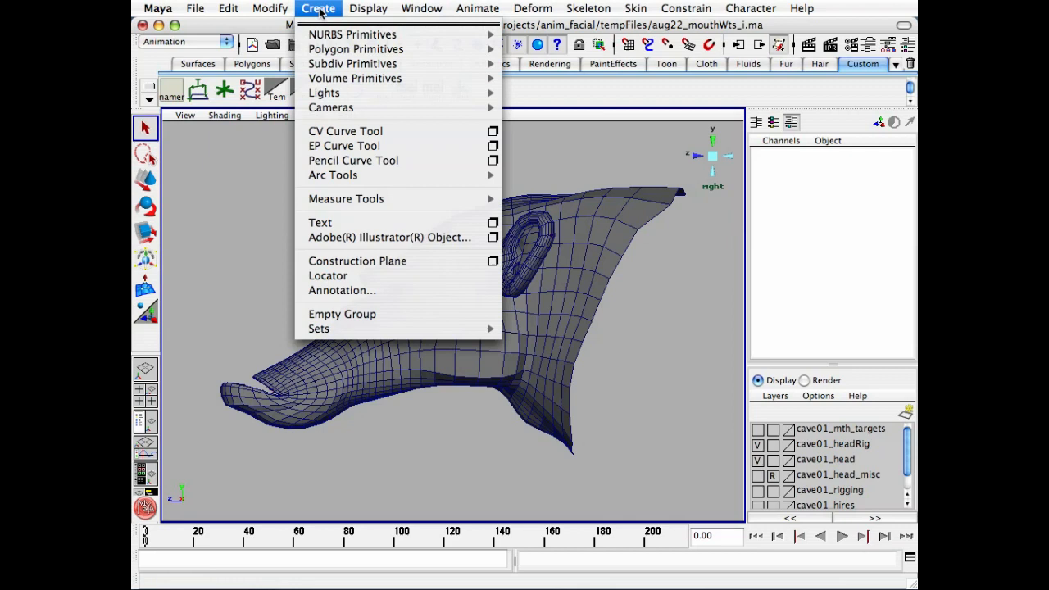
pyautogui.click(490, 134)
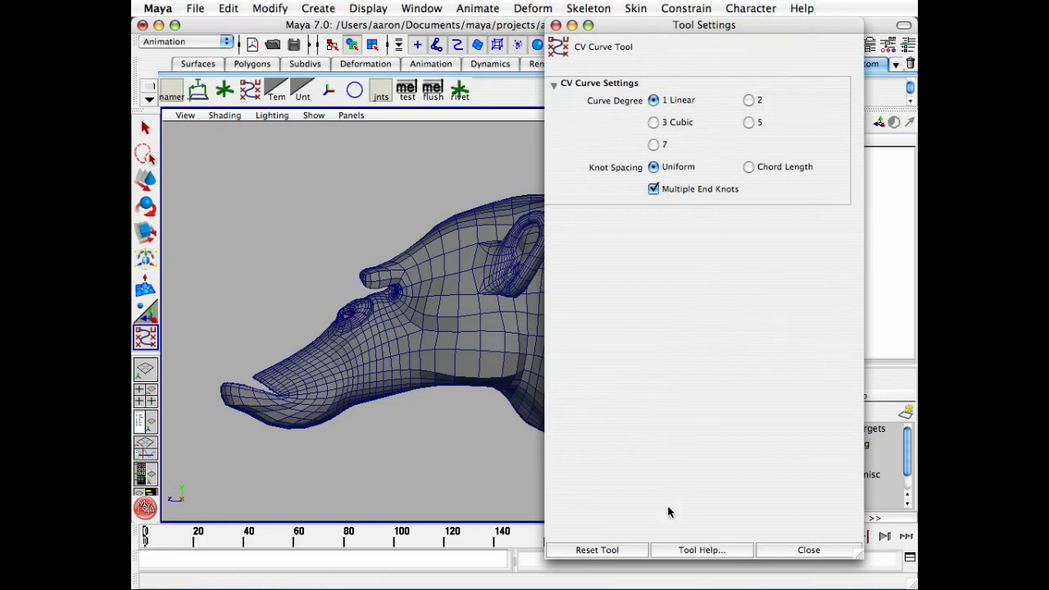
pyautogui.click(806, 551)
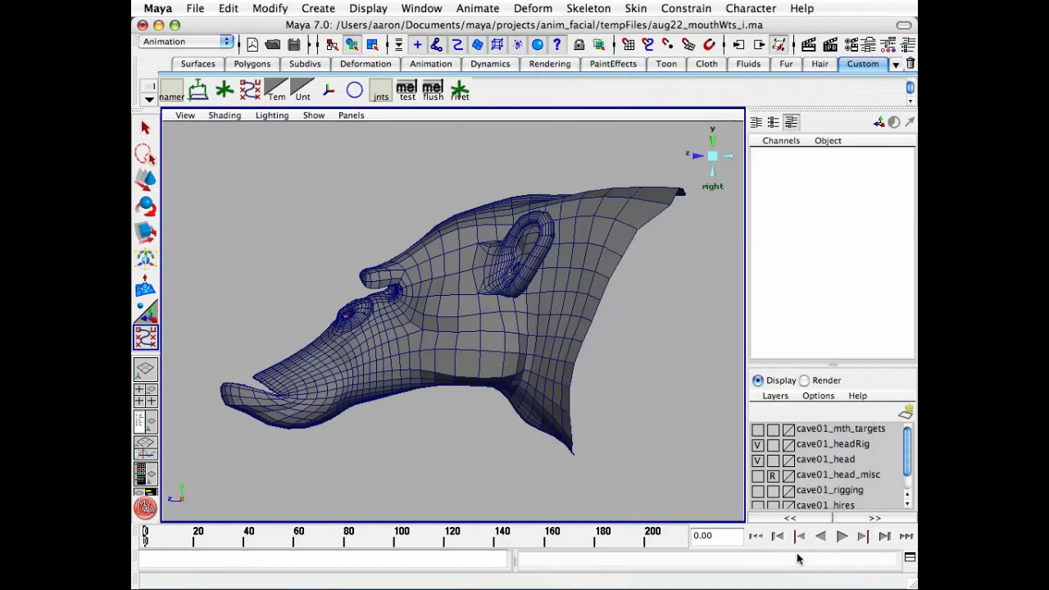
pyautogui.click(510, 292)
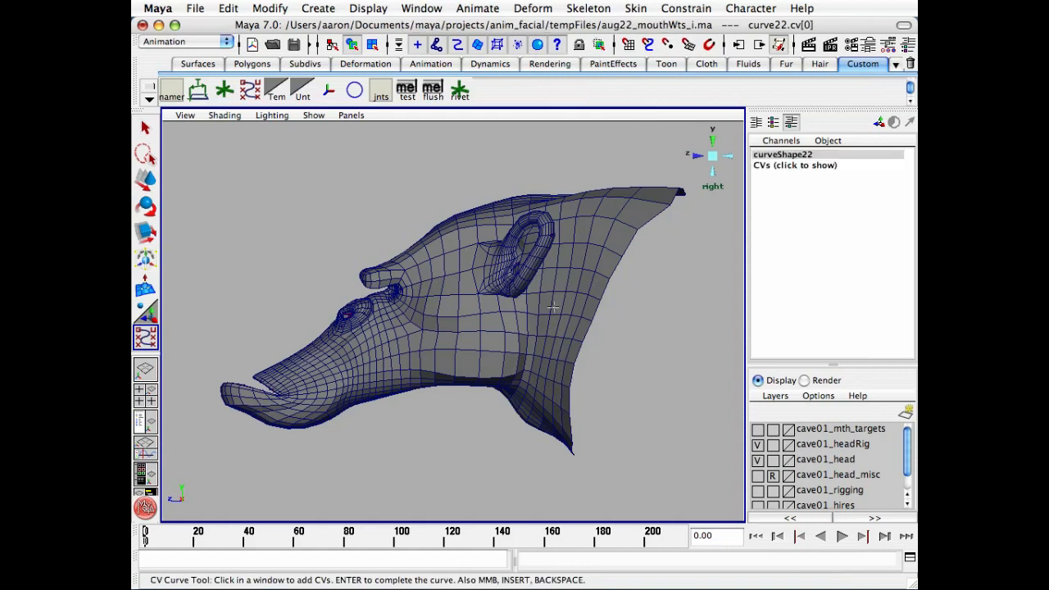
pyautogui.press('4')
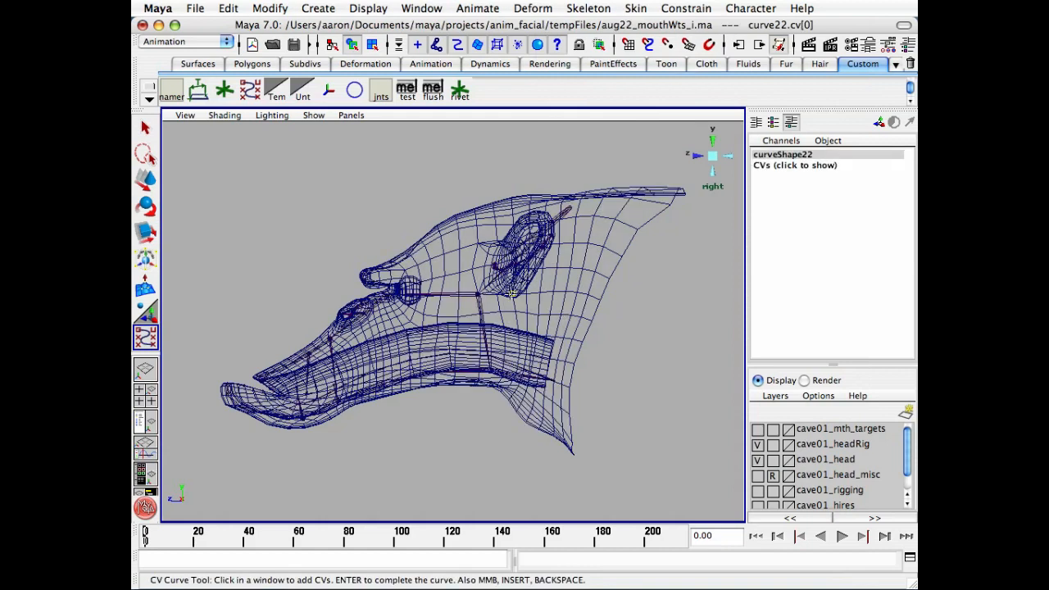
pyautogui.moveTo(199, 405); pyautogui.dragTo(201, 403)
pyautogui.press('q')
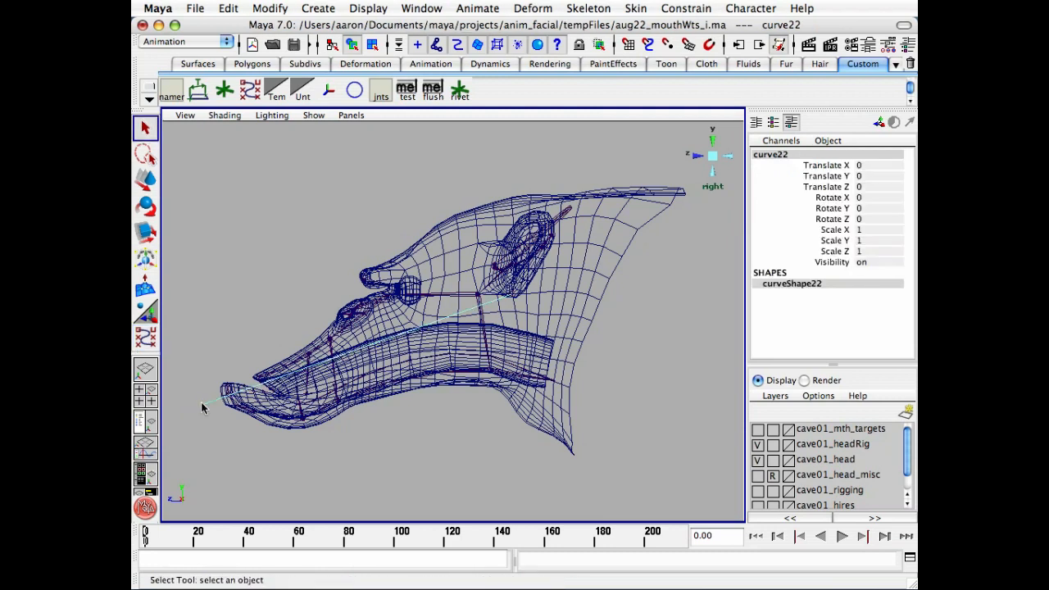
# Turn on CV display for the new curve in its component display attributes
pyautogui.keyDown('alt'); pyautogui.moveTo(325, 390); pyautogui.dragTo(512, 302, button='middle'); pyautogui.keyUp('alt')
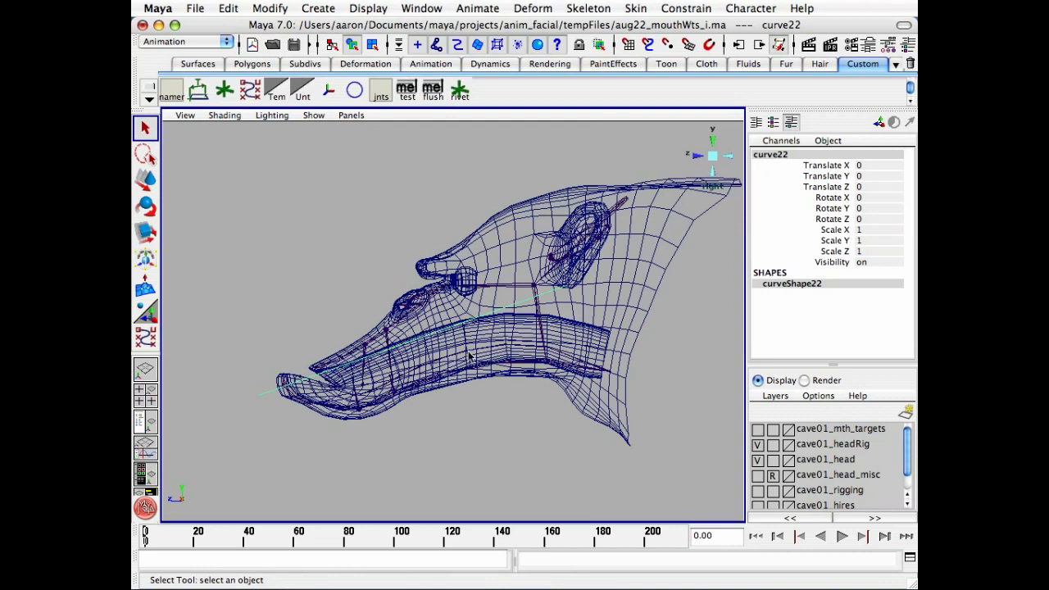
pyautogui.hotkey('ctrl', 'a')
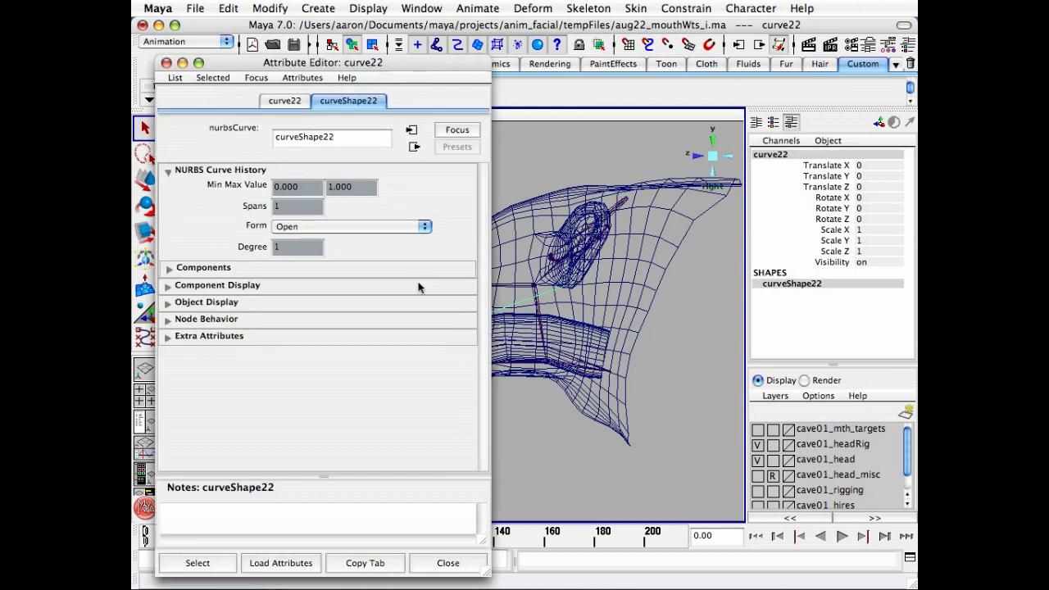
pyautogui.click(168, 286)
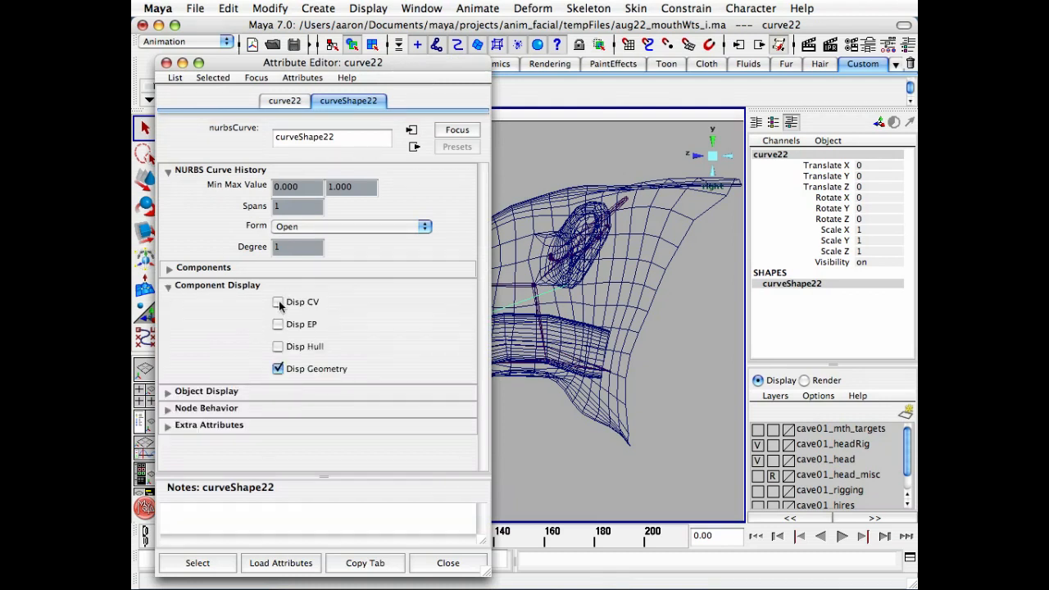
pyautogui.click(279, 303)
pyautogui.click(463, 561)
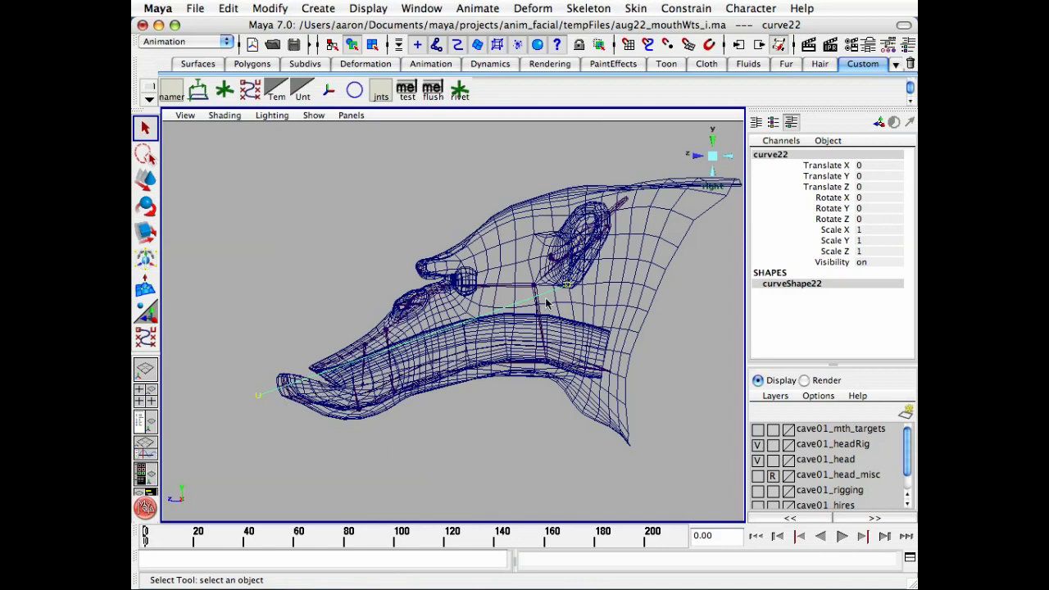
# Hide the cave01_head layer and rebuild the curve as Uniform with 2 spans, degree 3 Cubic, parameter range 0 to #Spans and ends kept
pyautogui.keyDown('alt'); pyautogui.moveTo(525, 344); pyautogui.dragTo(494, 335, button='middle'); pyautogui.keyUp('alt')
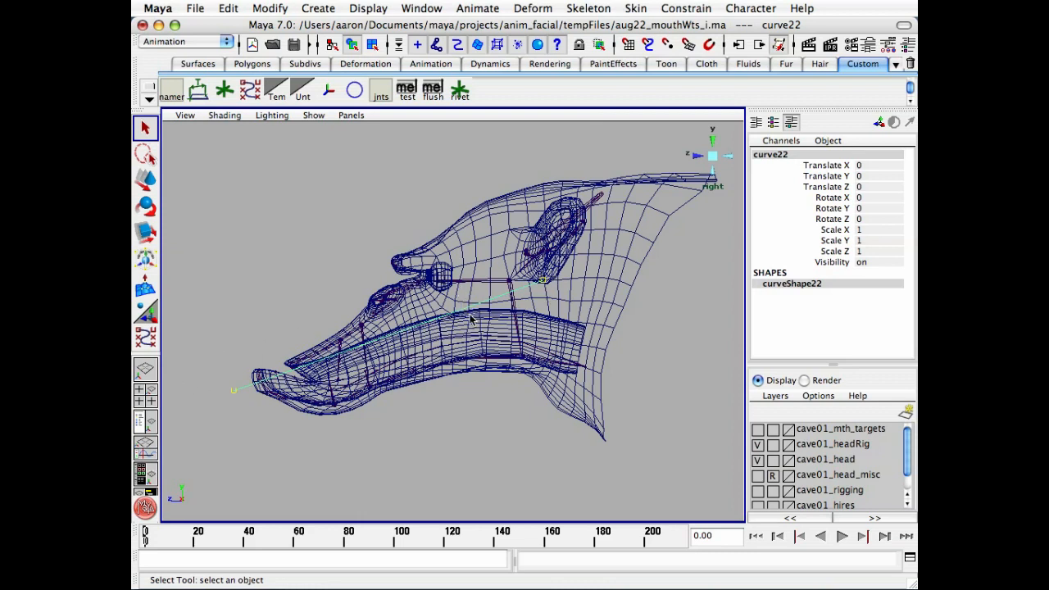
pyautogui.click(206, 43)
pyautogui.click(168, 52)
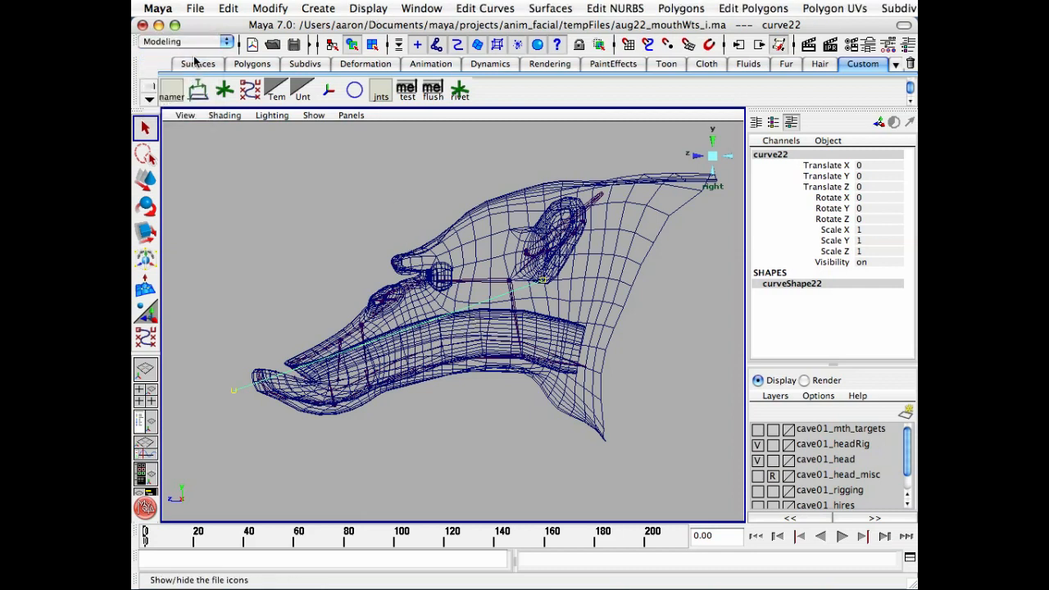
pyautogui.click(513, 10)
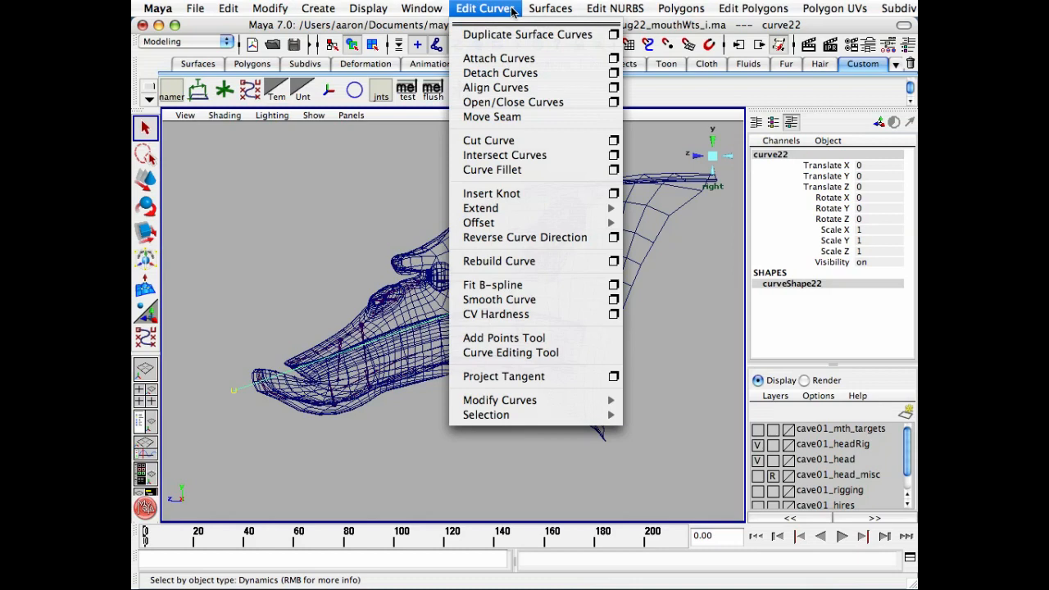
pyautogui.click(613, 261)
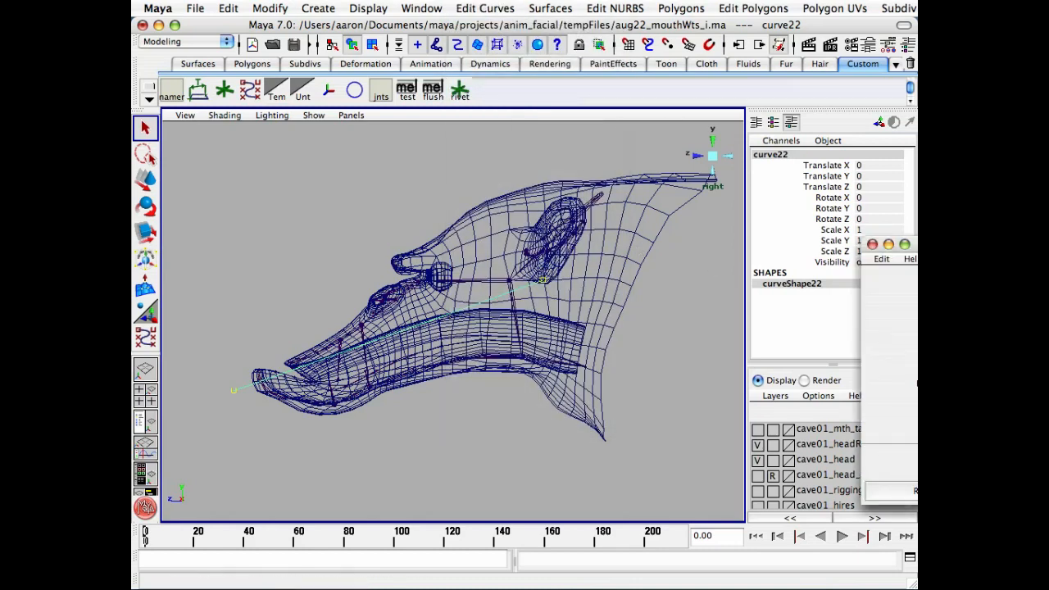
pyautogui.moveTo(910, 244); pyautogui.dragTo(570, 139)
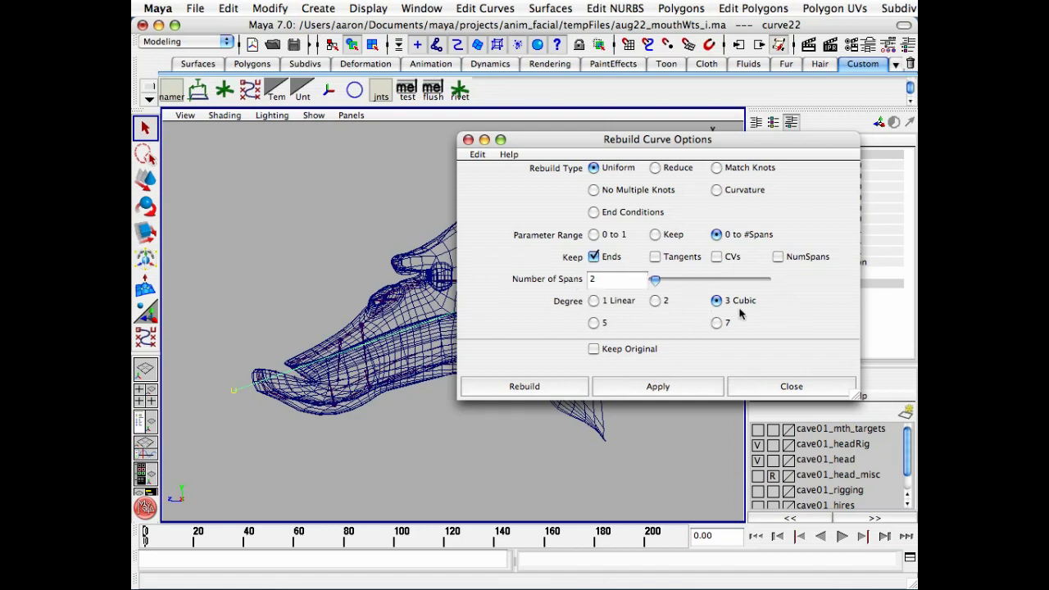
pyautogui.click(758, 460)
pyautogui.keyDown('alt'); pyautogui.moveTo(382, 350); pyautogui.dragTo(358, 355, button='middle'); pyautogui.keyUp('alt')
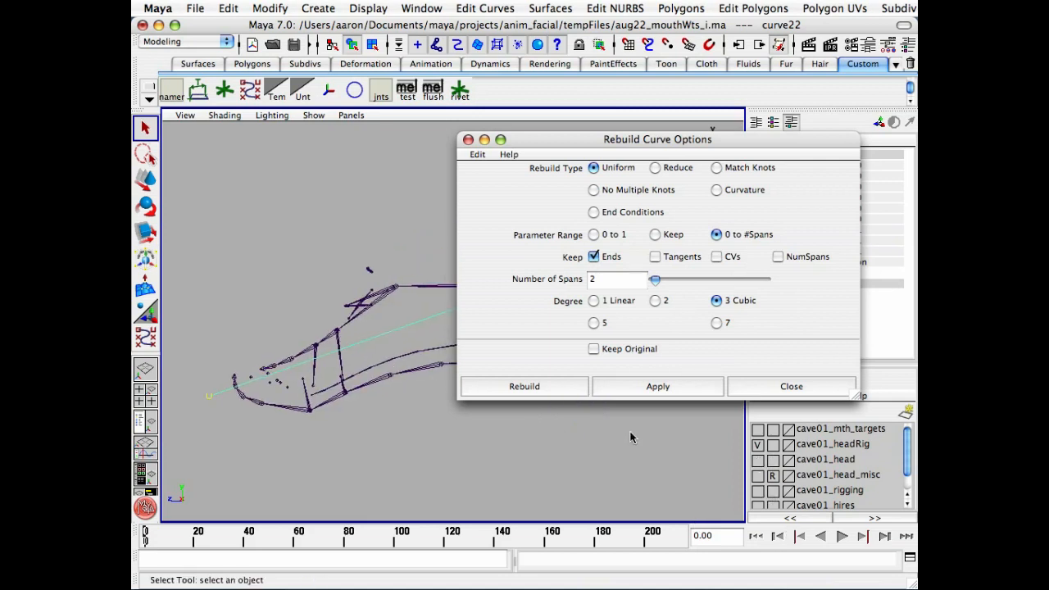
pyautogui.keyDown('alt'); pyautogui.moveTo(343, 277); pyautogui.dragTo(317, 353, button='middle'); pyautogui.keyUp('alt')
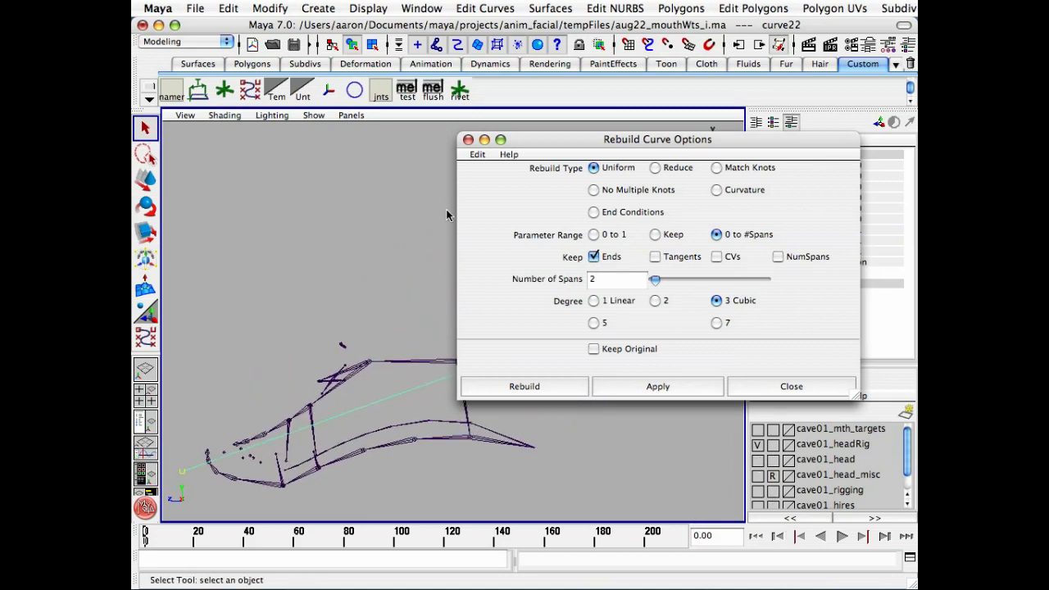
pyautogui.moveTo(556, 135); pyautogui.dragTo(571, 64)
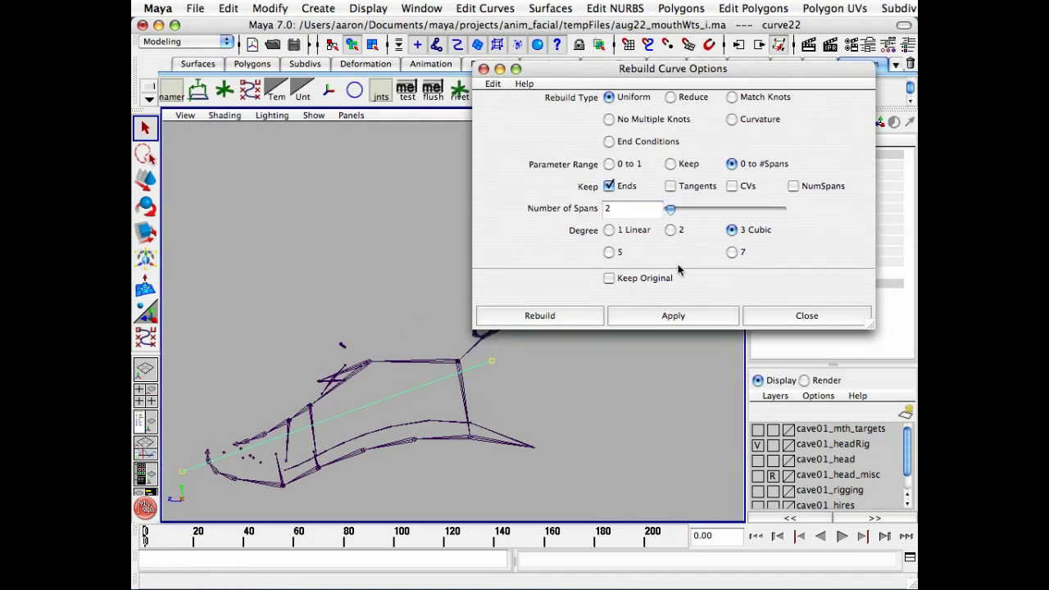
pyautogui.click(554, 315)
# Check the rebuilt curve's spans and degree in its shape attributes, and deselect the curve
pyautogui.keyDown('alt'); pyautogui.moveTo(511, 365); pyautogui.dragTo(595, 313, button='middle'); pyautogui.keyUp('alt')
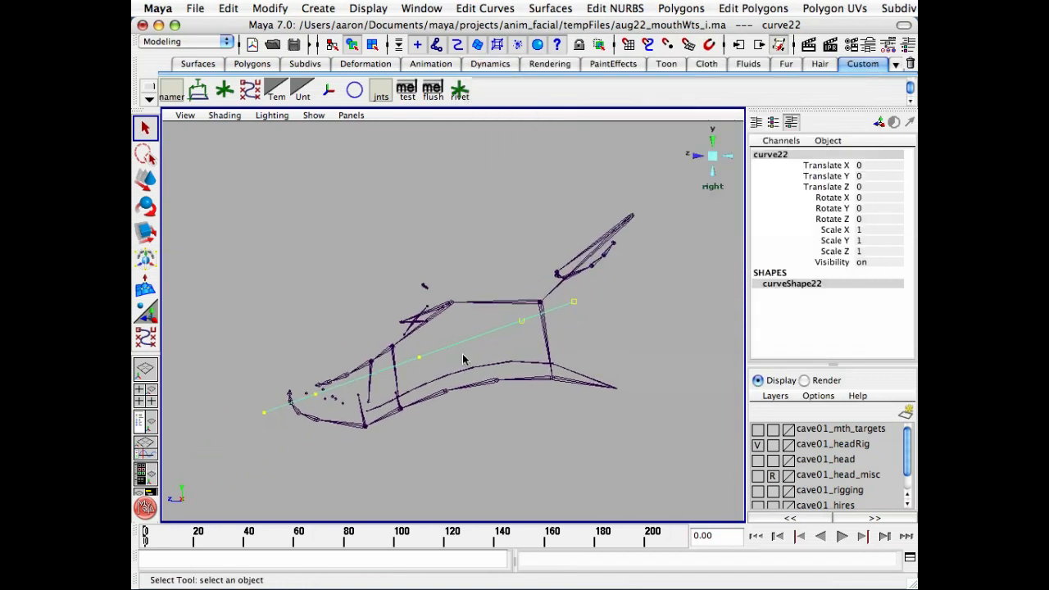
pyautogui.hotkey('ctrl', 'a')
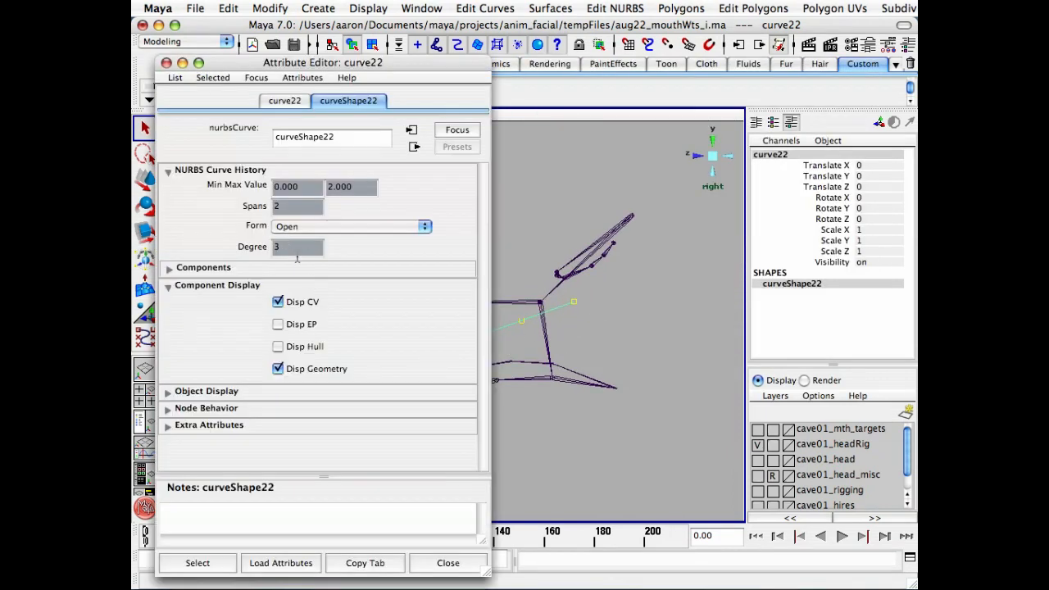
pyautogui.click(464, 564)
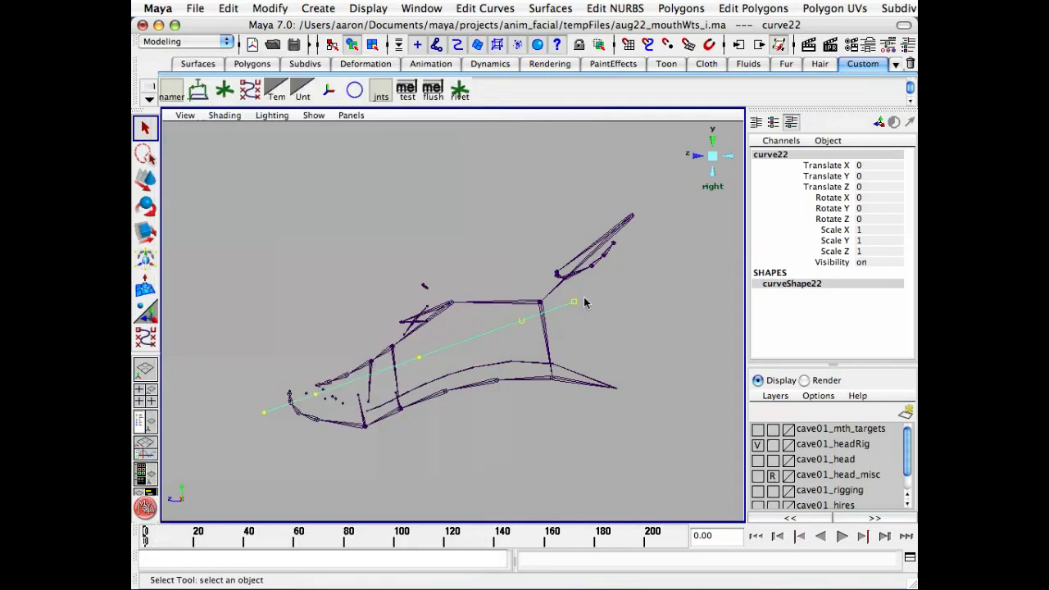
pyautogui.click(626, 333)
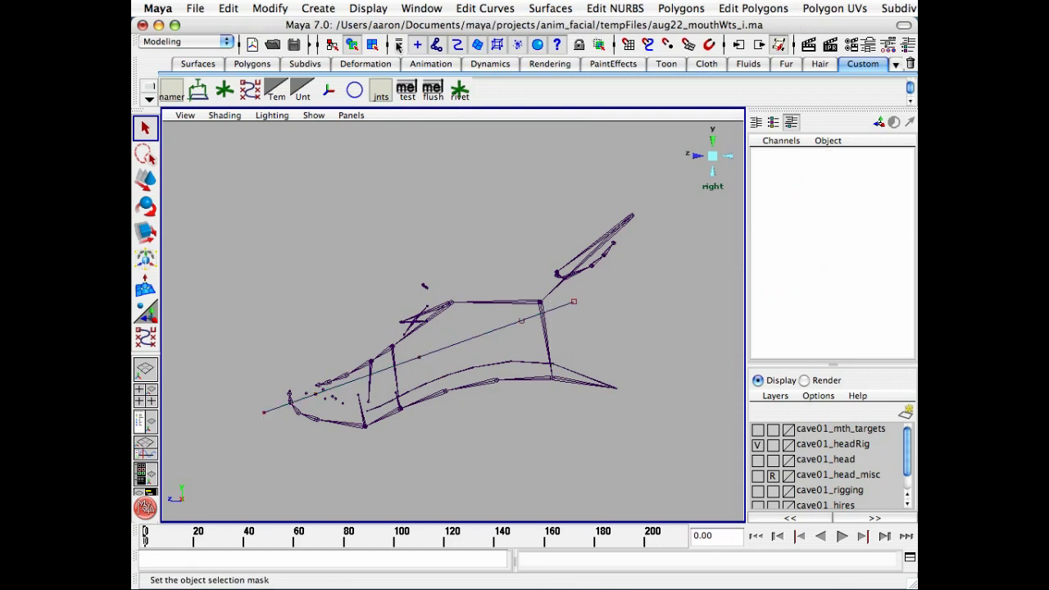
# Restrict the object selection mask to curves and surfaces, and show the cave01_head layer again
pyautogui.click(399, 44)
pyautogui.click(414, 61)
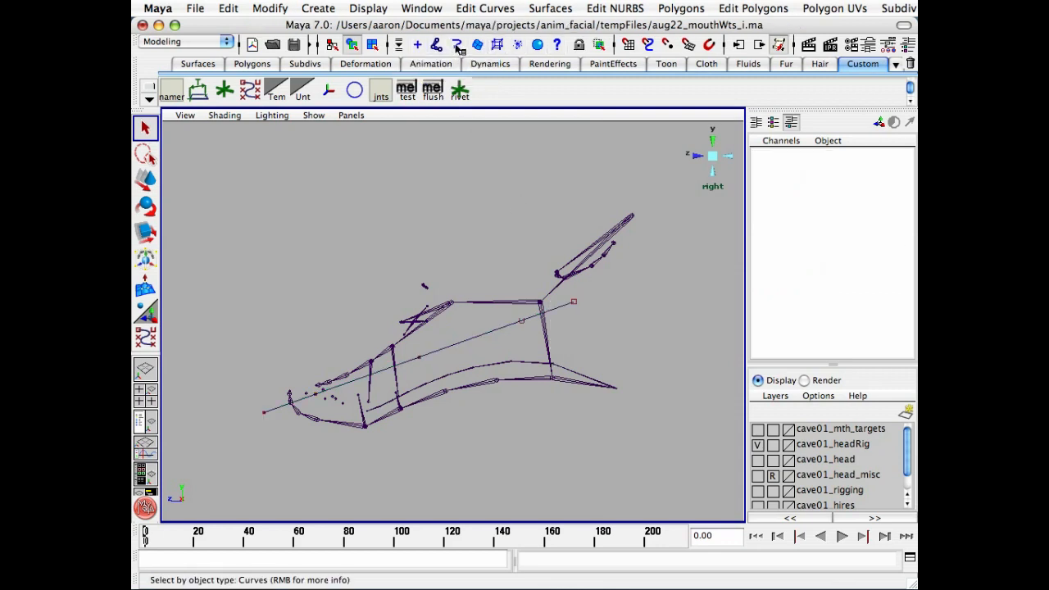
pyautogui.click(458, 46)
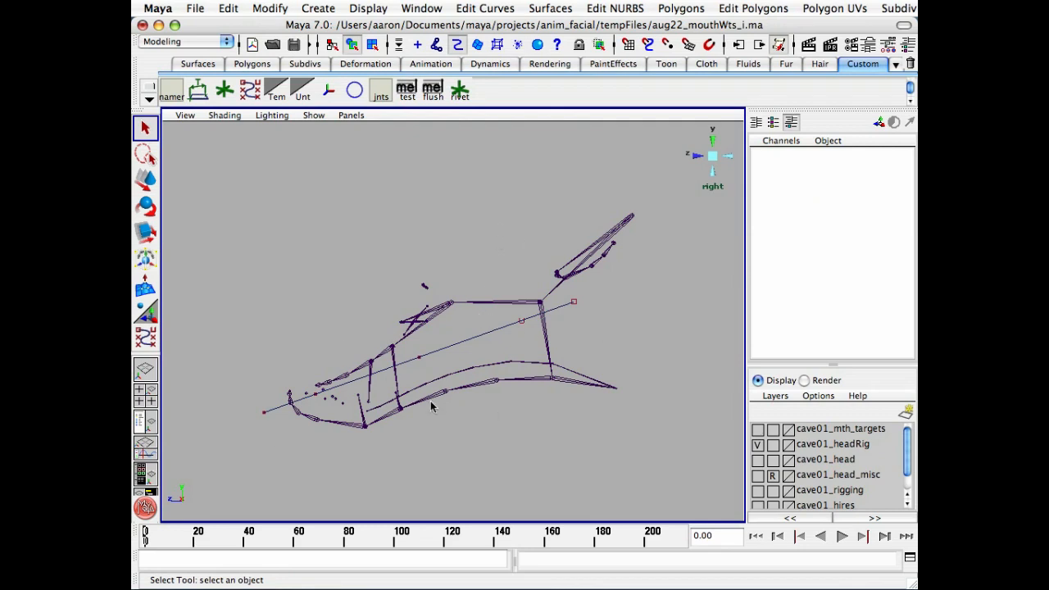
pyautogui.click(477, 45)
pyautogui.click(758, 460)
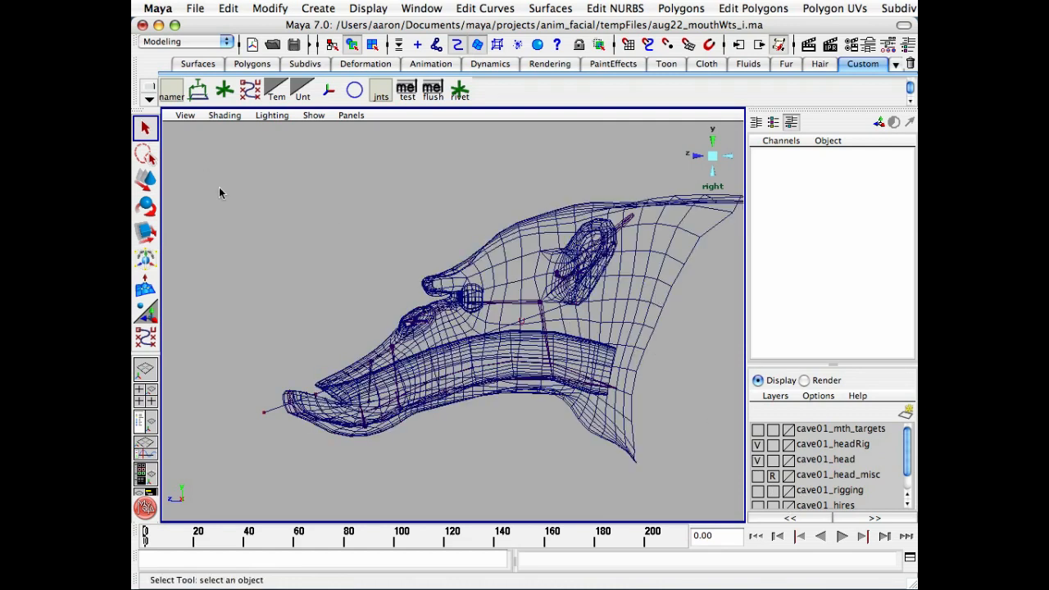
# Switch to the Animation menu set and use the Wire Tool to make curve22 deform the cave01_head_geo mesh
pyautogui.click(190, 42)
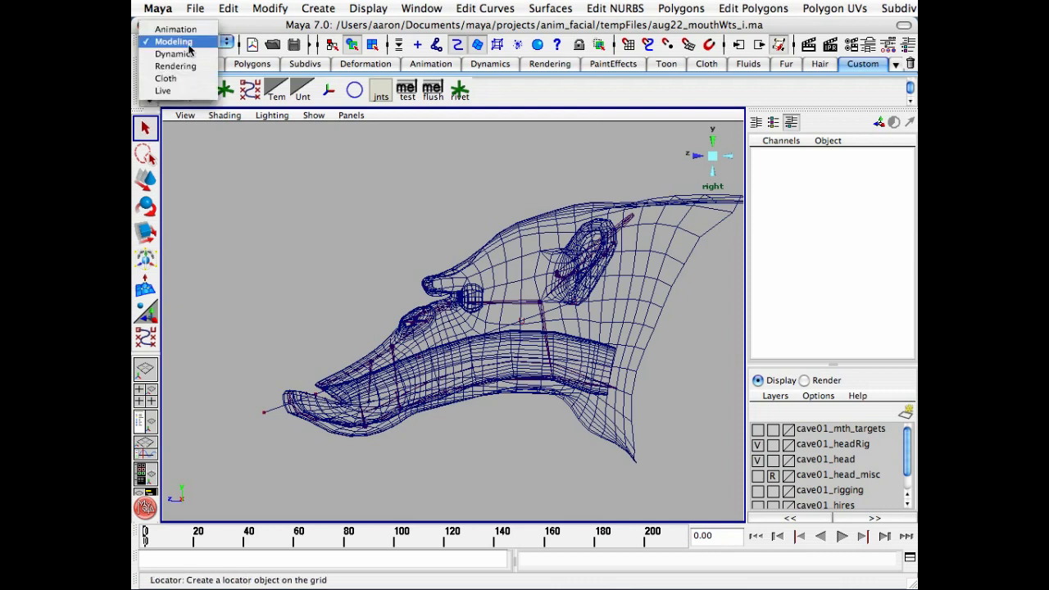
pyautogui.click(188, 30)
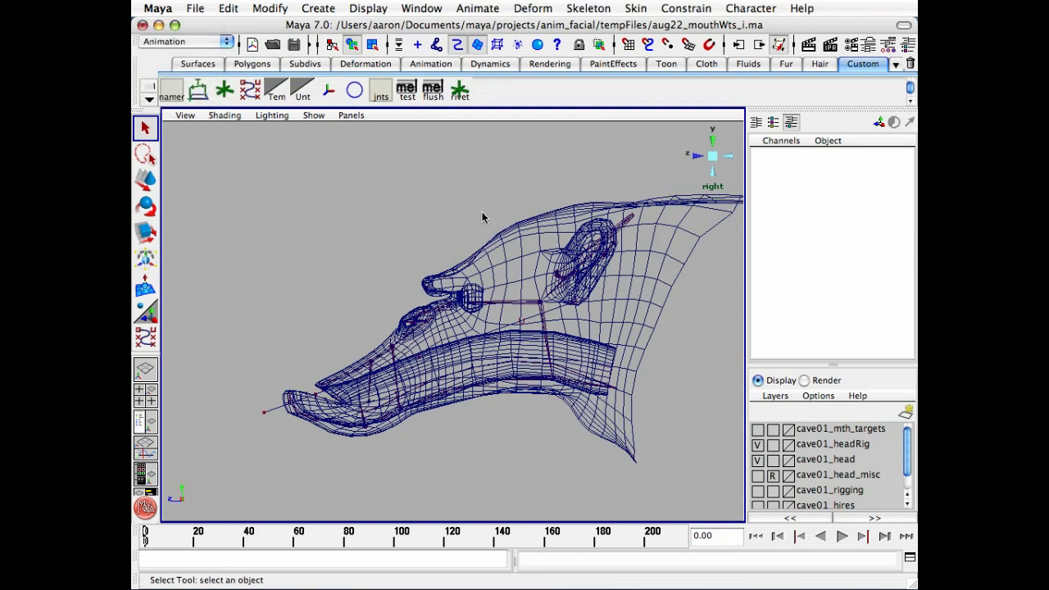
pyautogui.click(547, 10)
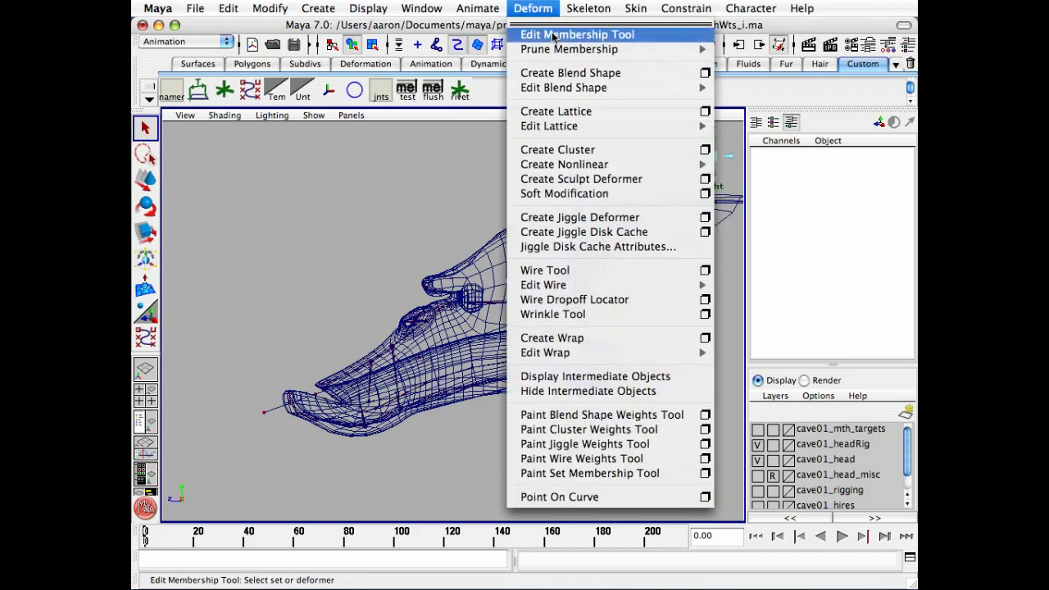
pyautogui.click(613, 273)
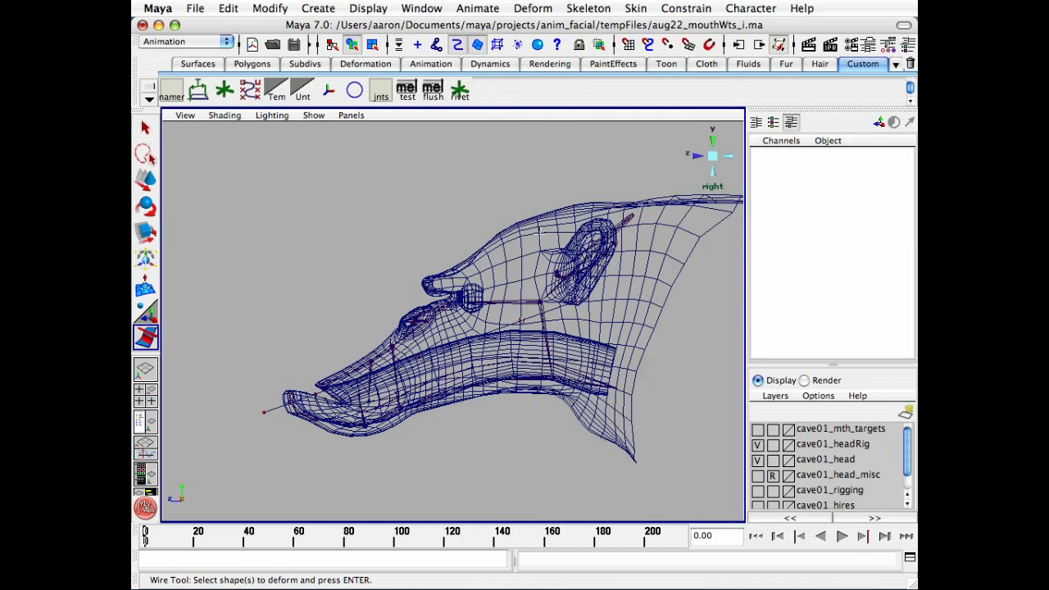
pyautogui.click(539, 234)
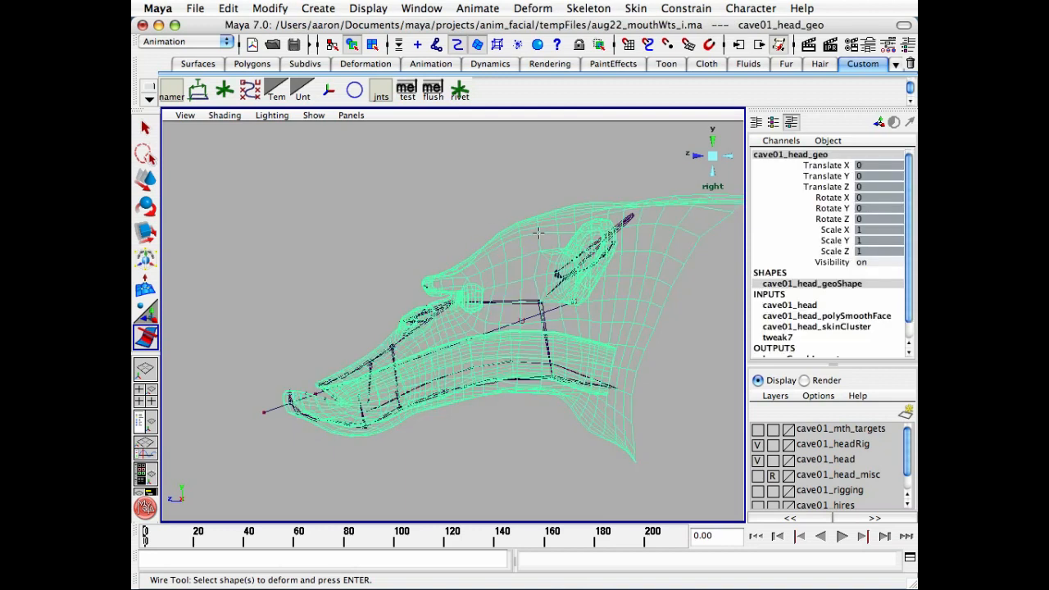
pyautogui.press('Return')
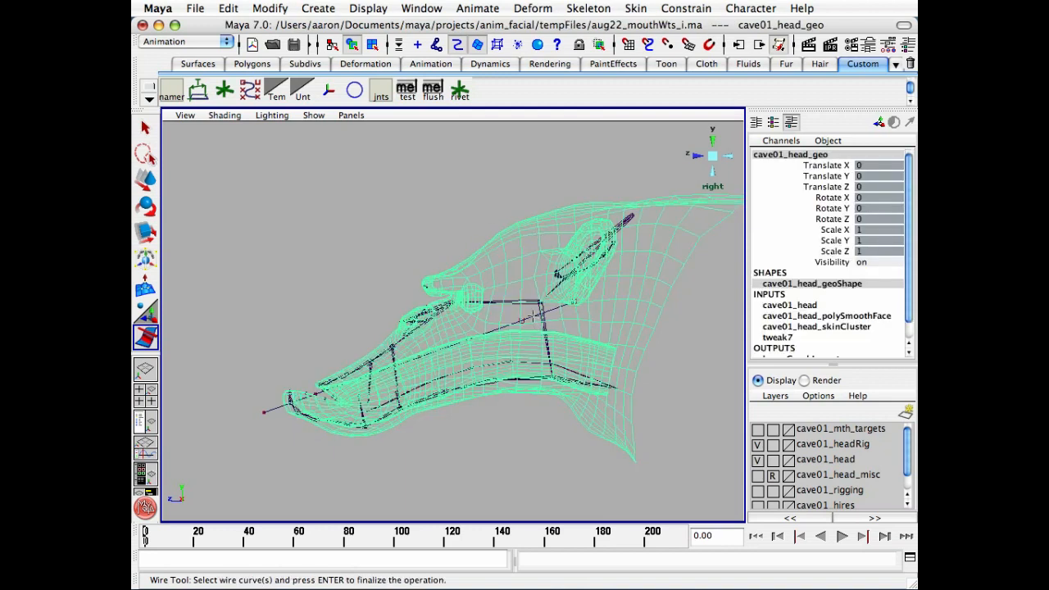
pyautogui.click(534, 316)
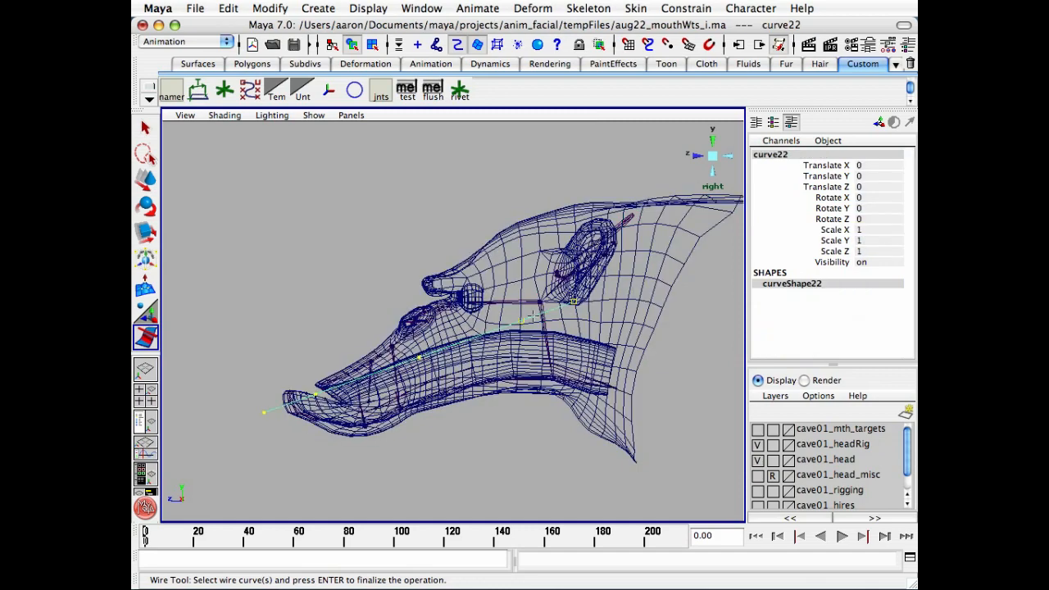
pyautogui.press('Return')
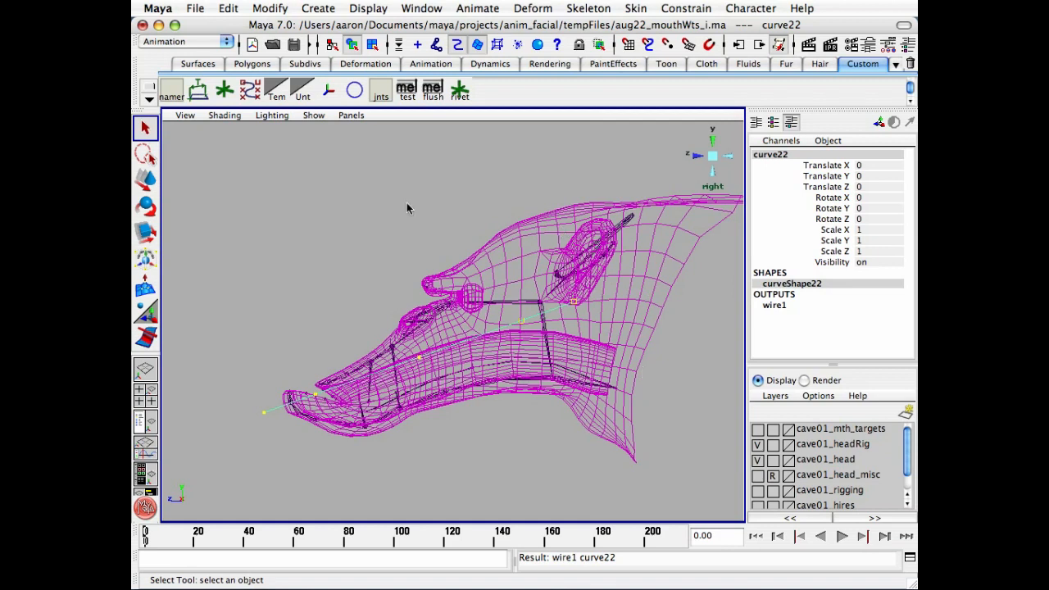
# Open the Hypergraph, frame the selected curve22 node, and rename it cave01_head_wire
pyautogui.press('h')
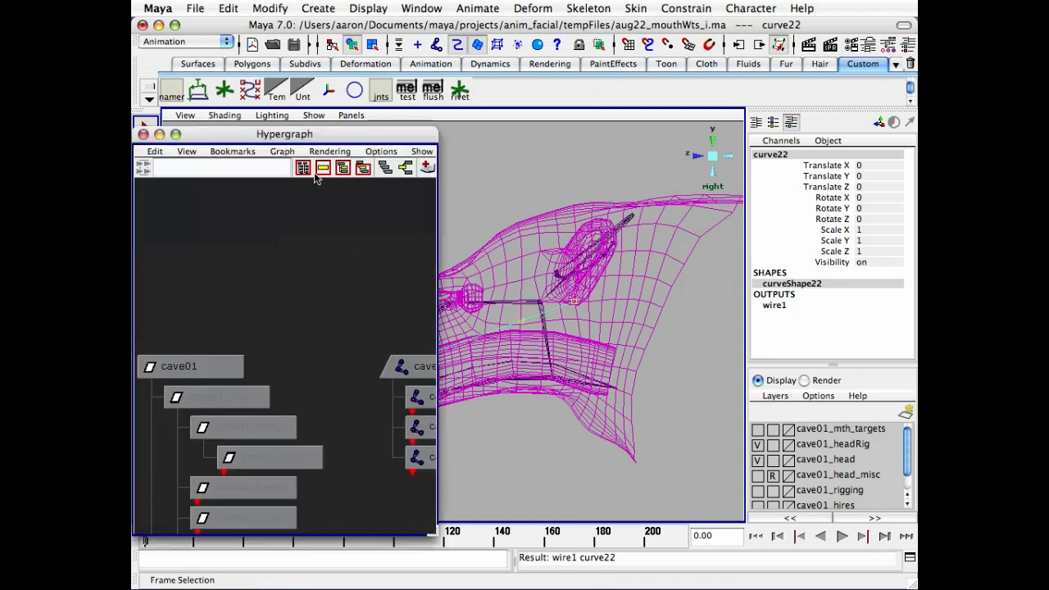
pyautogui.press('f')
pyautogui.keyDown('alt'); pyautogui.moveTo(325, 379); pyautogui.dragTo(261, 320, button='right'); pyautogui.keyUp('alt')
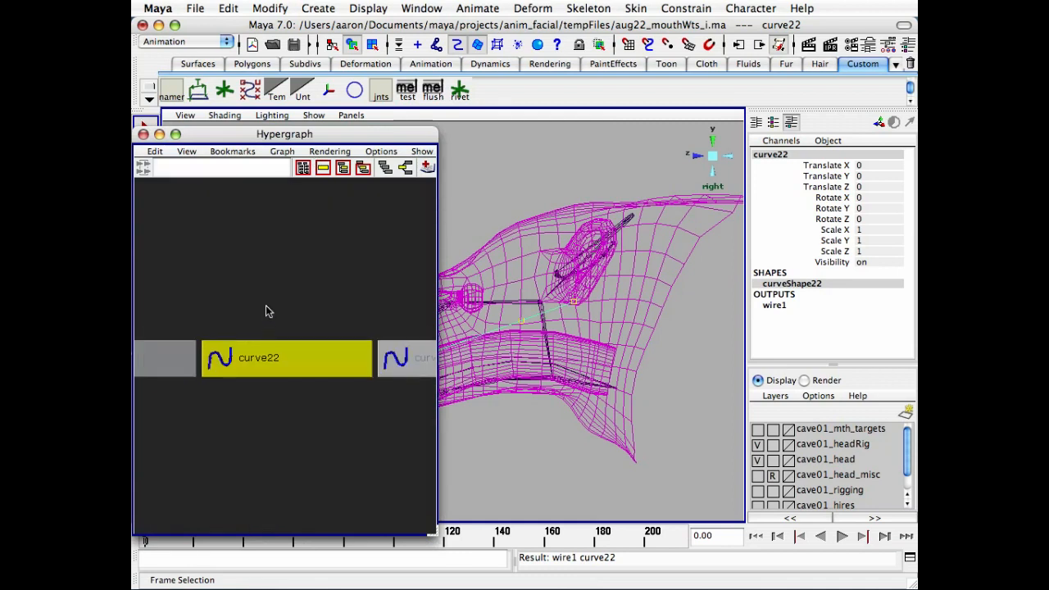
pyautogui.moveTo(270, 138); pyautogui.dragTo(282, 135)
pyautogui.keyDown('alt'); pyautogui.moveTo(314, 290); pyautogui.dragTo(321, 244, button='middle'); pyautogui.keyUp('alt')
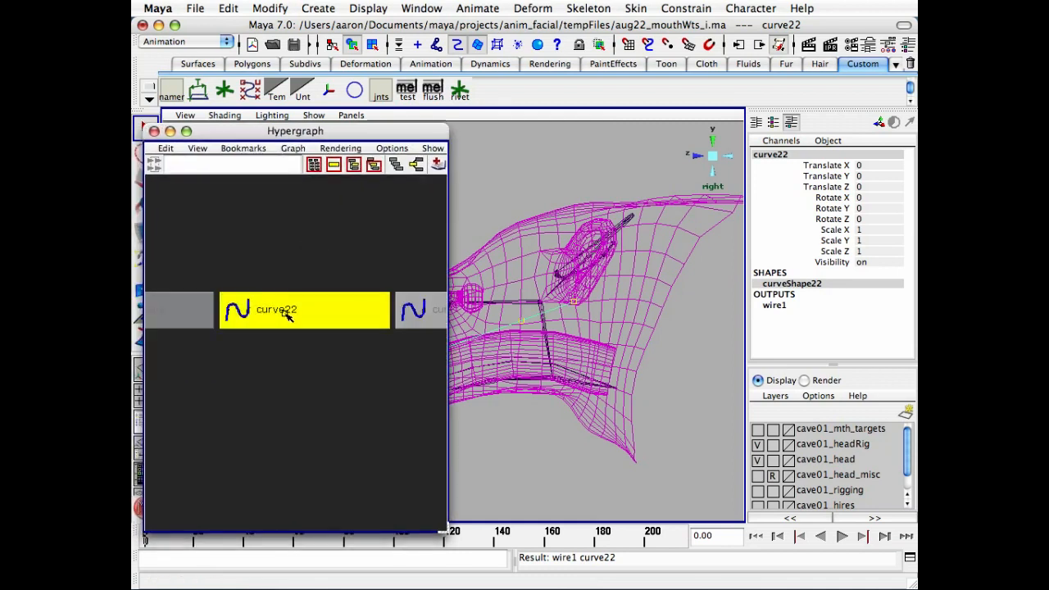
pyautogui.click(290, 419)
pyautogui.doubleClick(282, 310)
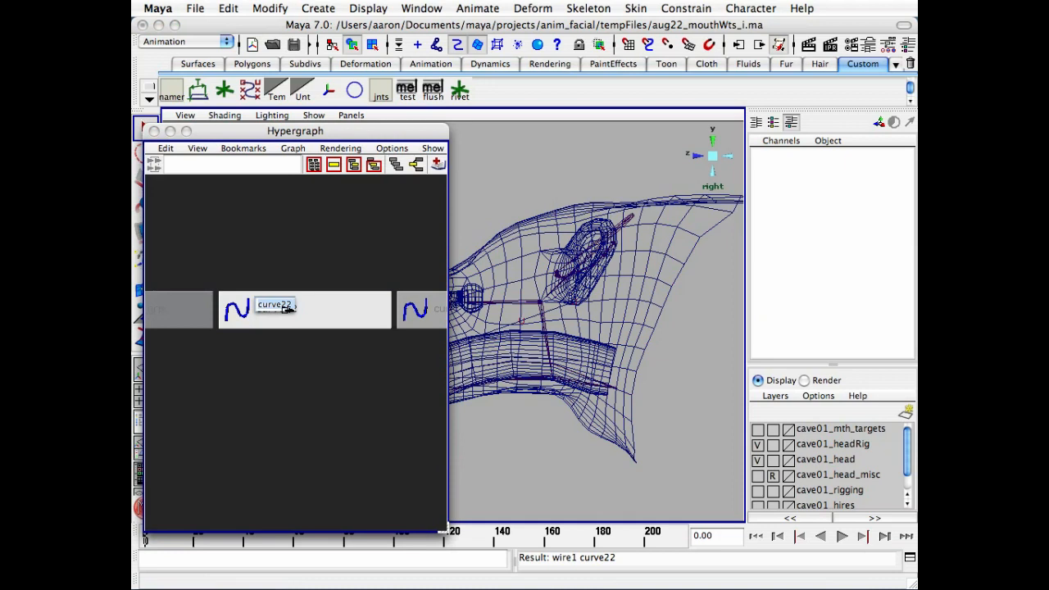
pyautogui.write('d')
pyautogui.write('ave01_he')
pyautogui.write('ad_wire')
pyautogui.press('Return')
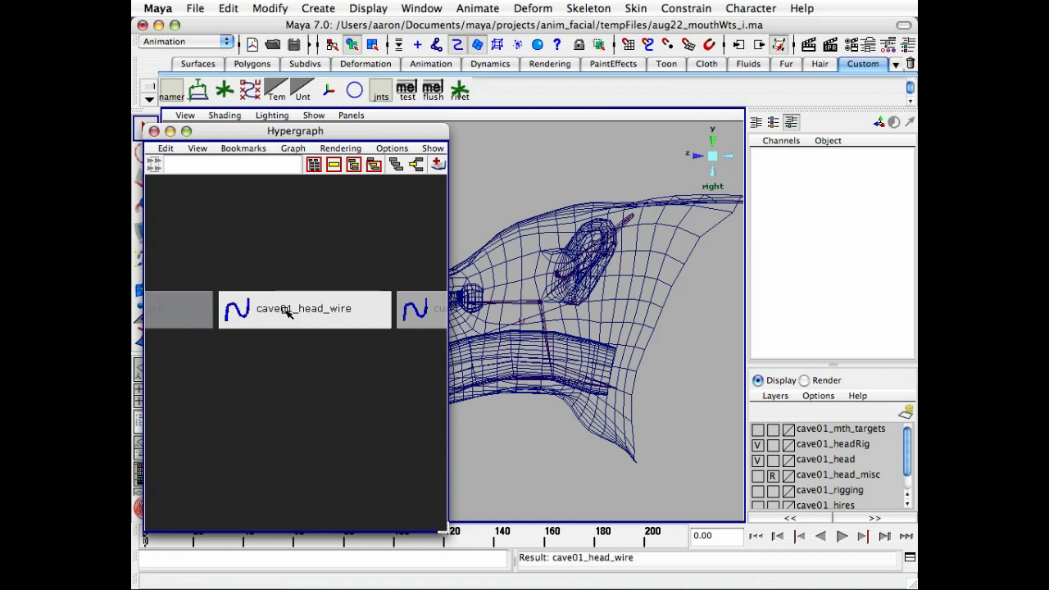
# Rename the curve22BaseWire node in the Hypergraph as cave01_head_BaseWire
pyautogui.keyDown('alt'); pyautogui.moveTo(443, 340); pyautogui.dragTo(281, 353, button='middle'); pyautogui.keyUp('alt')
pyautogui.keyDown('alt'); pyautogui.moveTo(261, 377); pyautogui.dragTo(298, 373, button='right'); pyautogui.keyUp('alt')
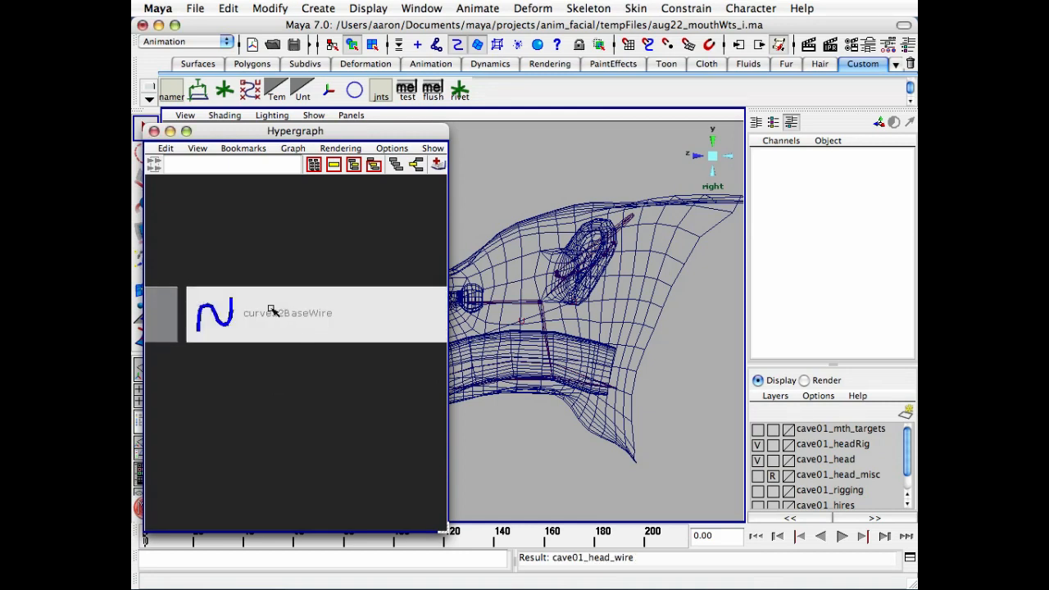
pyautogui.doubleClick(296, 313)
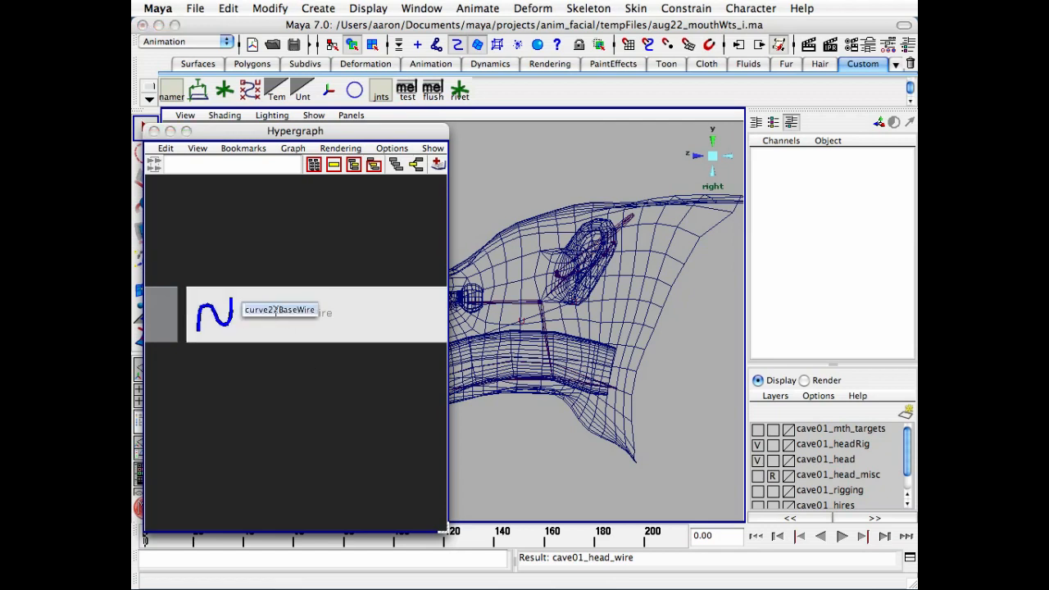
pyautogui.moveTo(276, 310); pyautogui.dragTo(227, 310)
pyautogui.press('BackSpace')
pyautogui.write('cave')
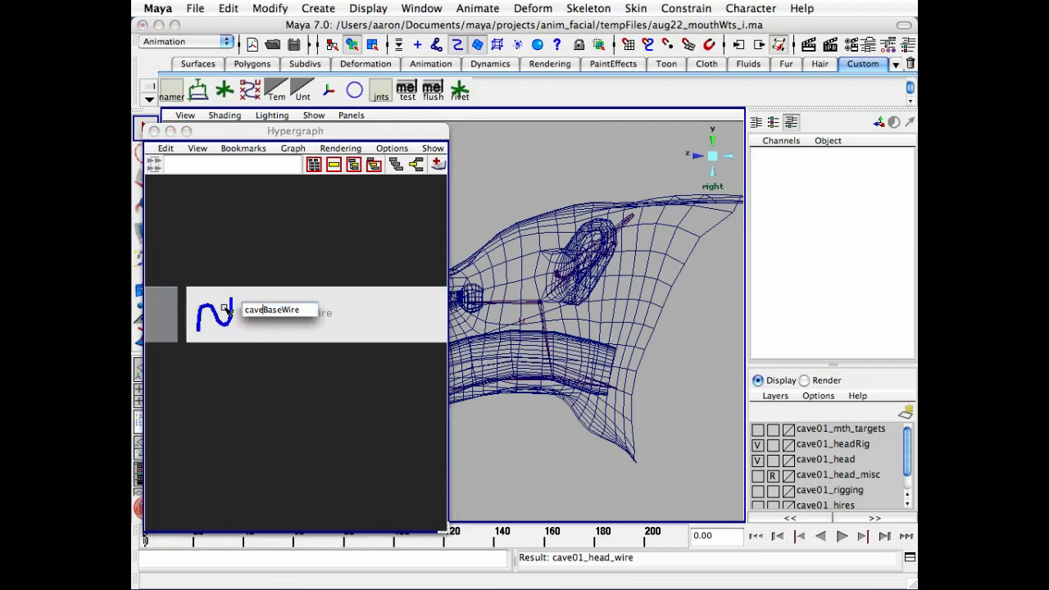
pyautogui.write('01_head_')
pyautogui.press('Return')
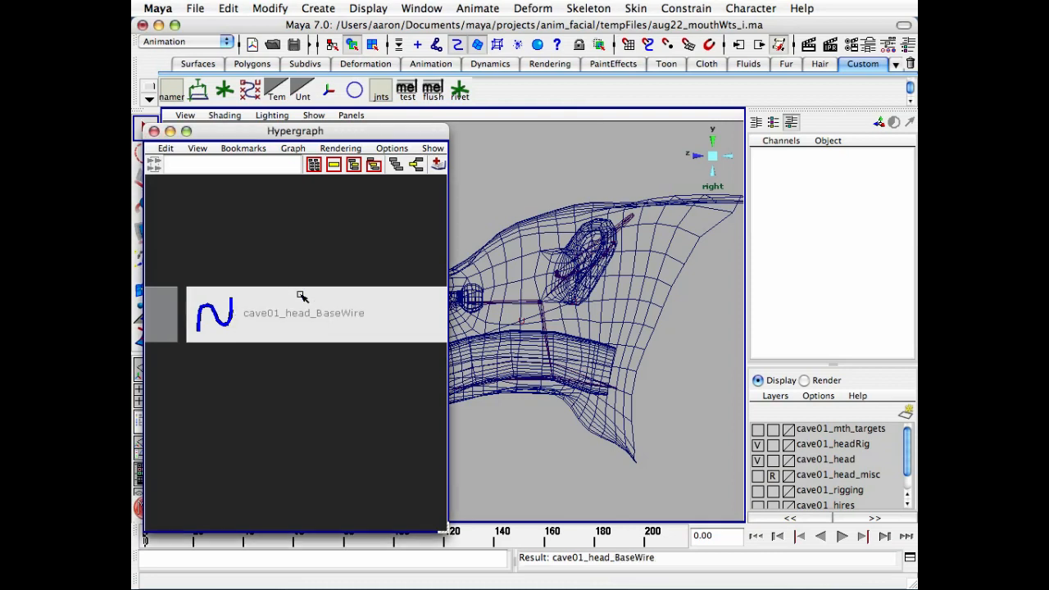
# Hide the cave01_head and cave01_headRig layers, and frame the two wire curves in a smaller Hypergraph window with cave01_head_wire selected
pyautogui.press('a')
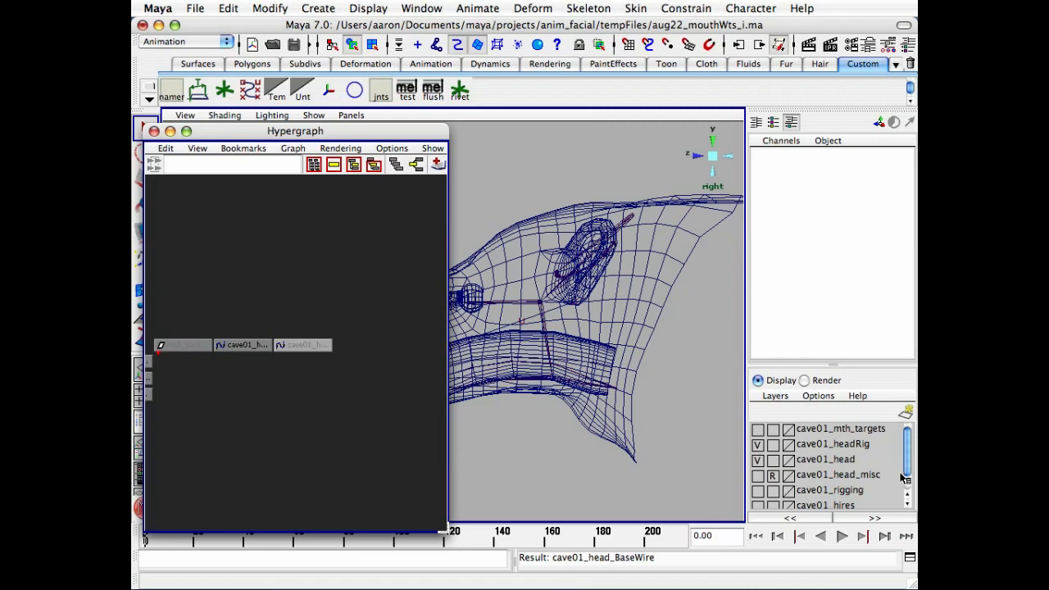
pyautogui.click(758, 461)
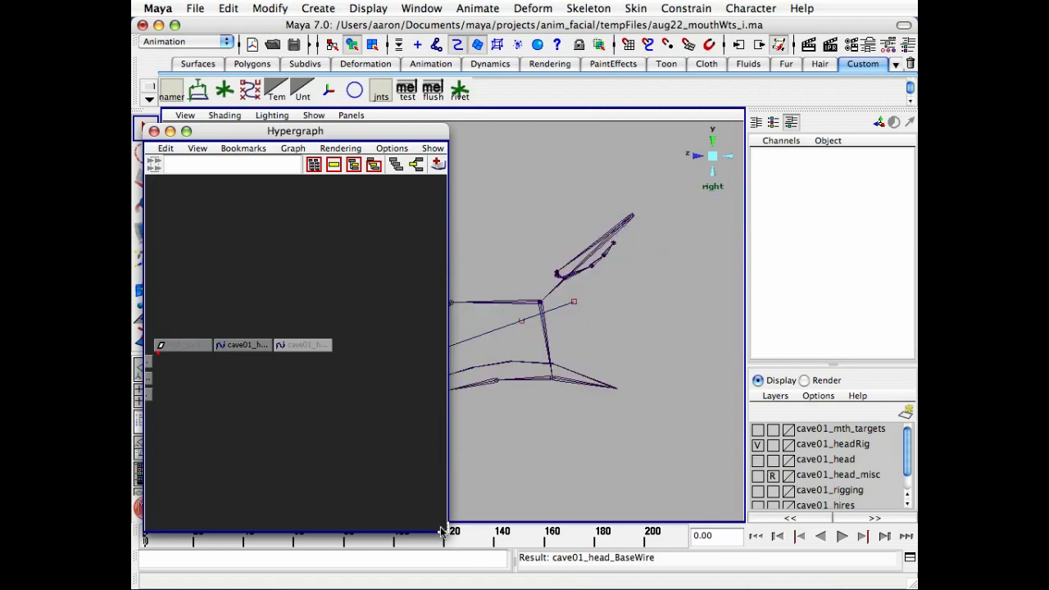
pyautogui.moveTo(445, 531); pyautogui.dragTo(379, 496)
pyautogui.moveTo(239, 298); pyautogui.dragTo(298, 393)
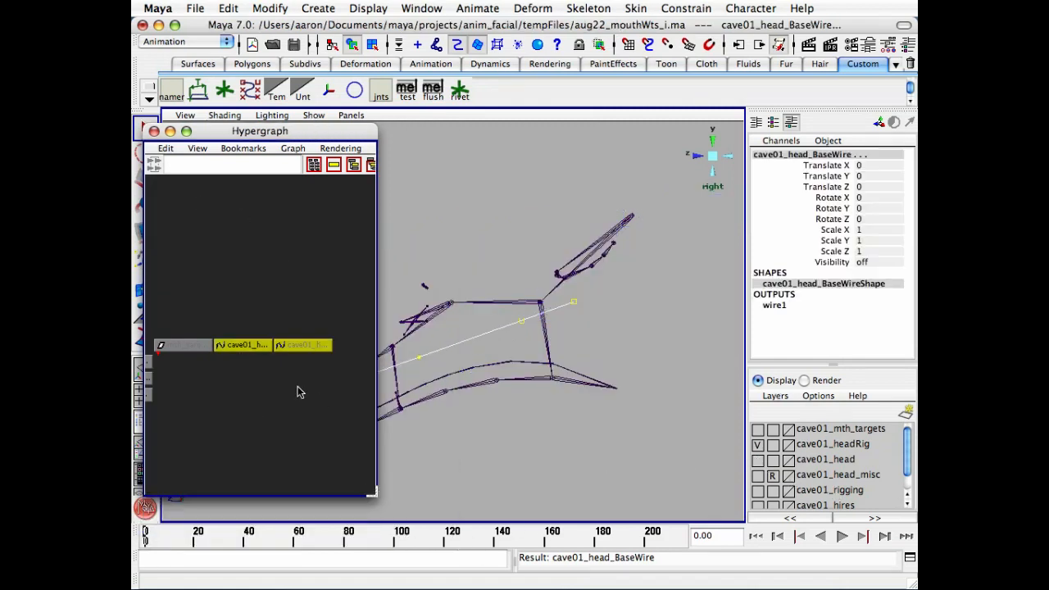
pyautogui.press('f')
pyautogui.click(295, 411)
pyautogui.click(205, 334)
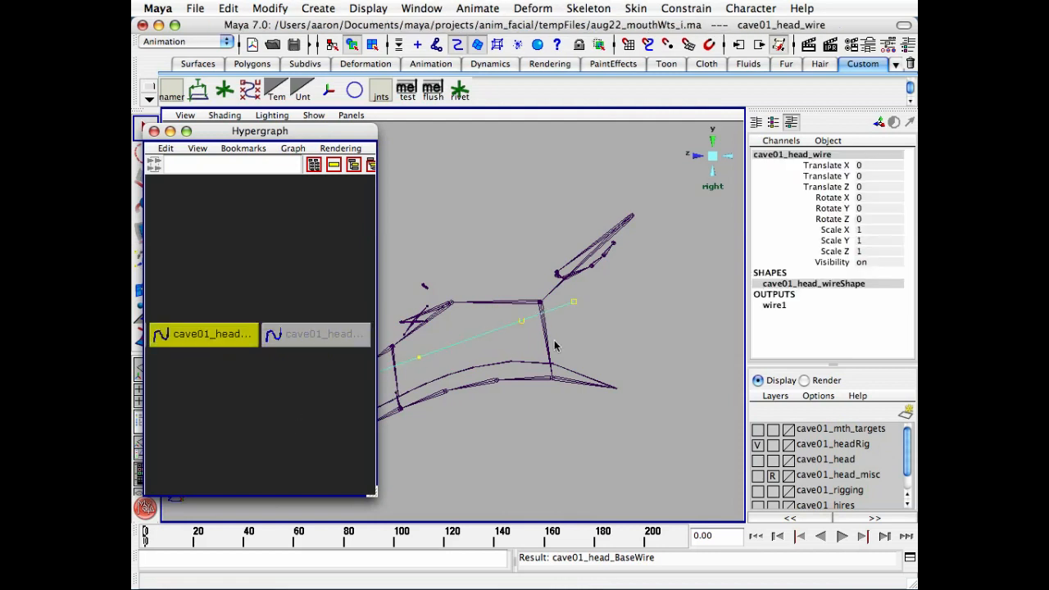
pyautogui.keyDown('alt'); pyautogui.moveTo(558, 346); pyautogui.dragTo(635, 280); pyautogui.keyUp('alt')
pyautogui.click(758, 445)
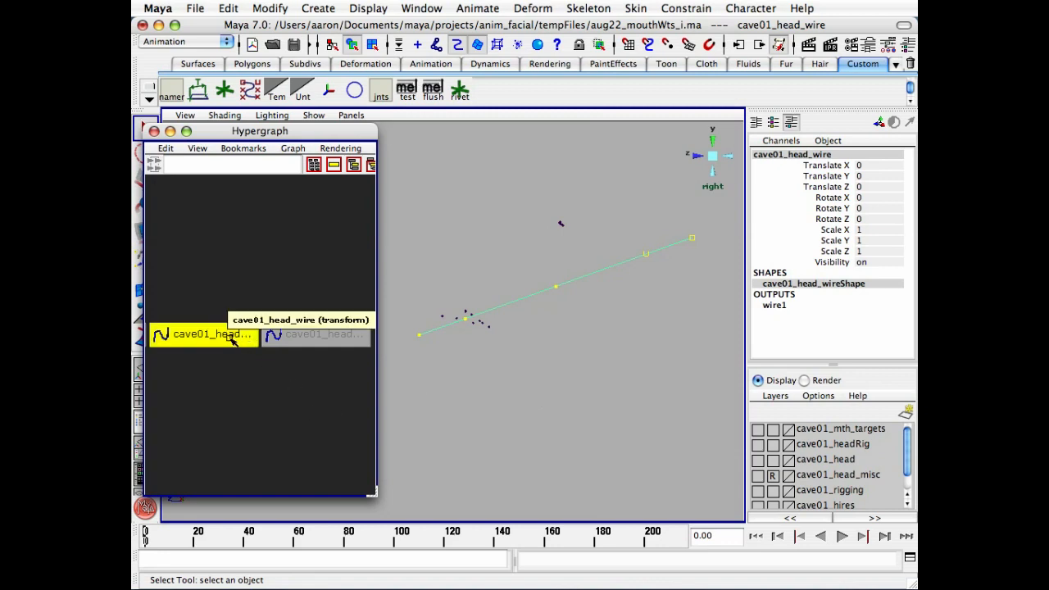
# Hide the cave01_head_wire curve, set the visibility of cave01_head_BaseWire to on, and clear the selection
pyautogui.hotkey('ctrl', 'h')
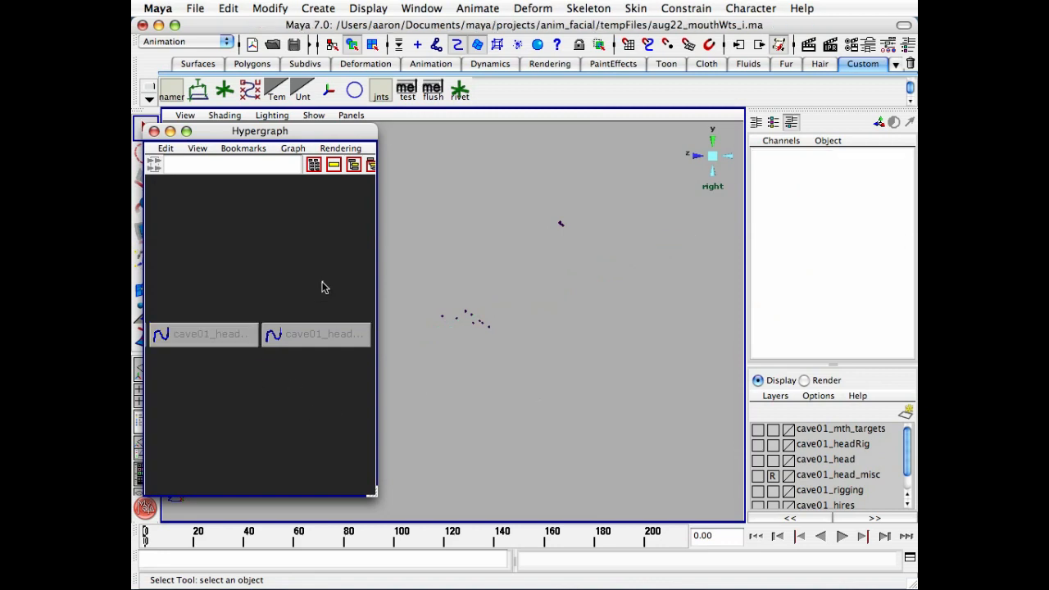
pyautogui.click(324, 335)
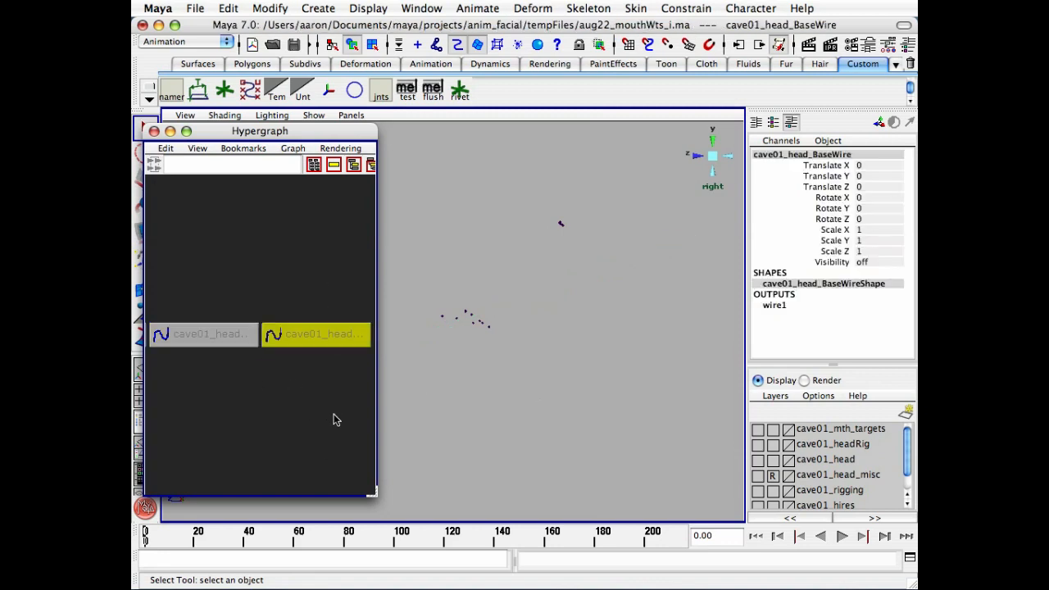
pyautogui.doubleClick(877, 264)
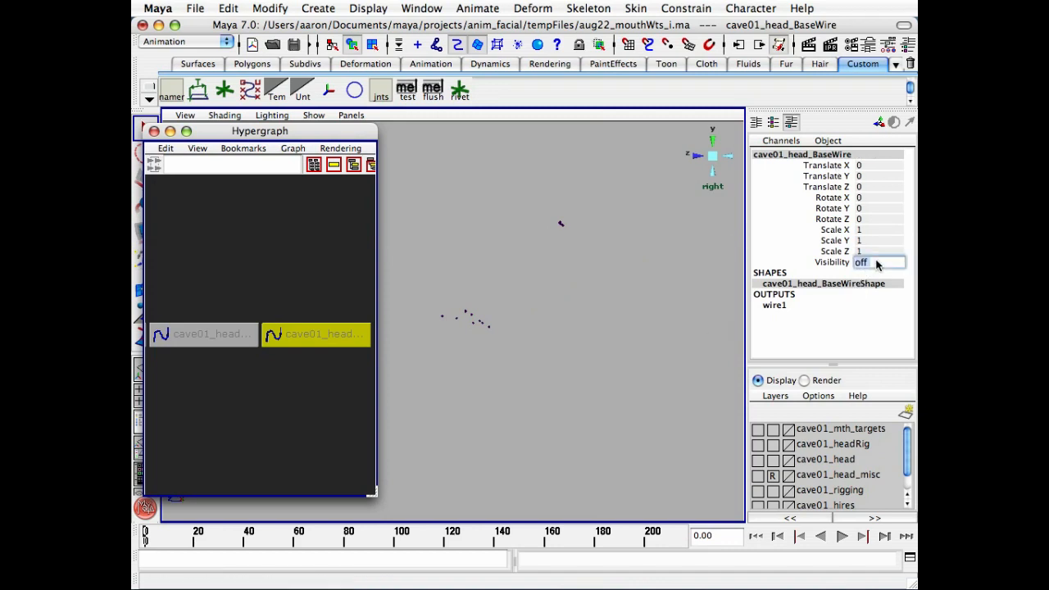
pyautogui.write('on')
pyautogui.press('Return')
pyautogui.click(566, 385)
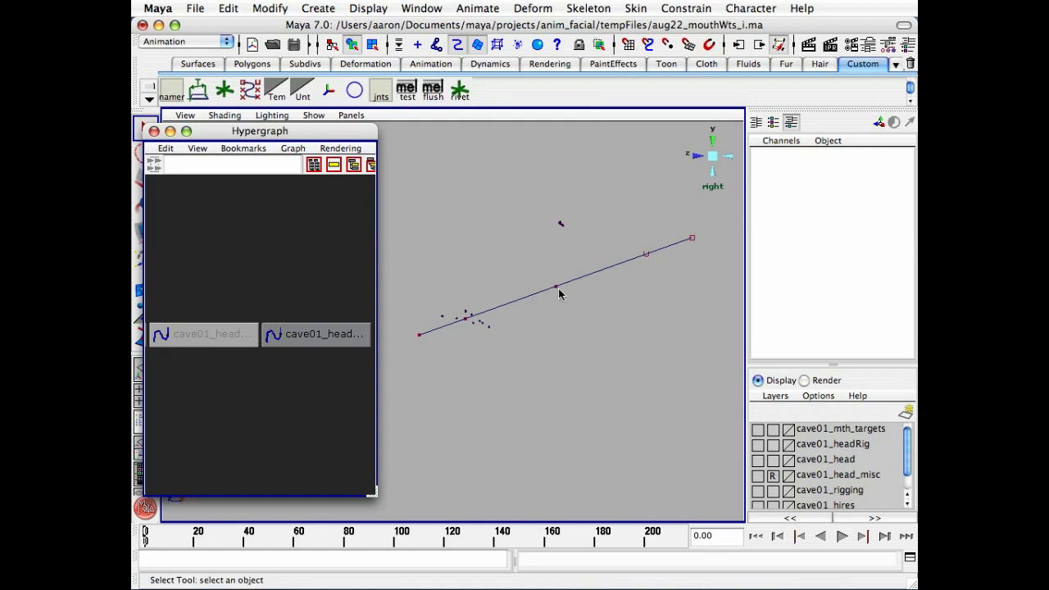
# Create a Relative cluster with an envelope of 1.000 from all CVs of the cave01_head_BaseWire curve
pyautogui.press('F8')
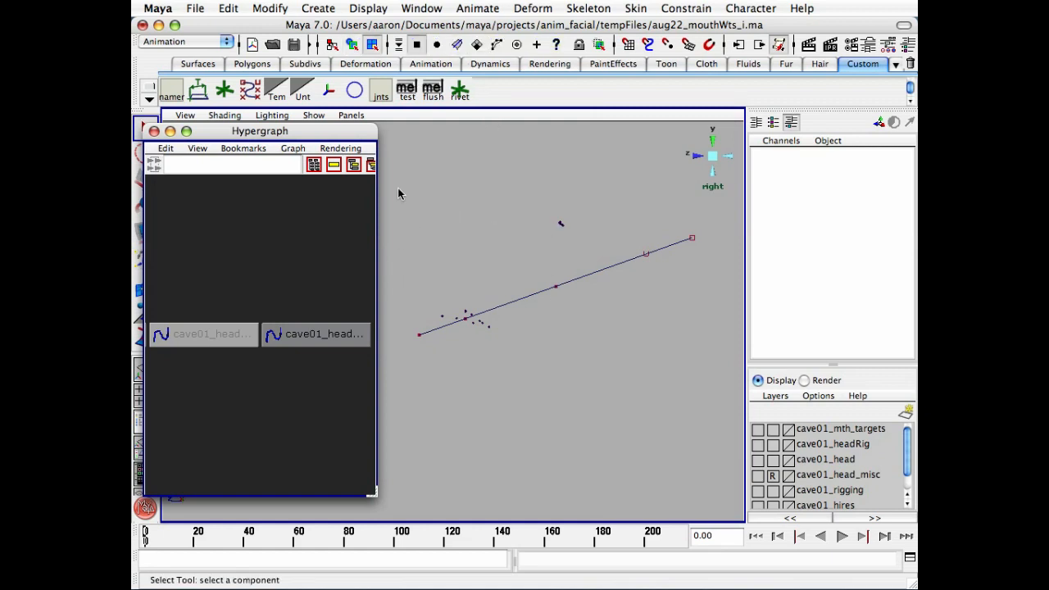
pyautogui.moveTo(398, 183); pyautogui.dragTo(704, 397)
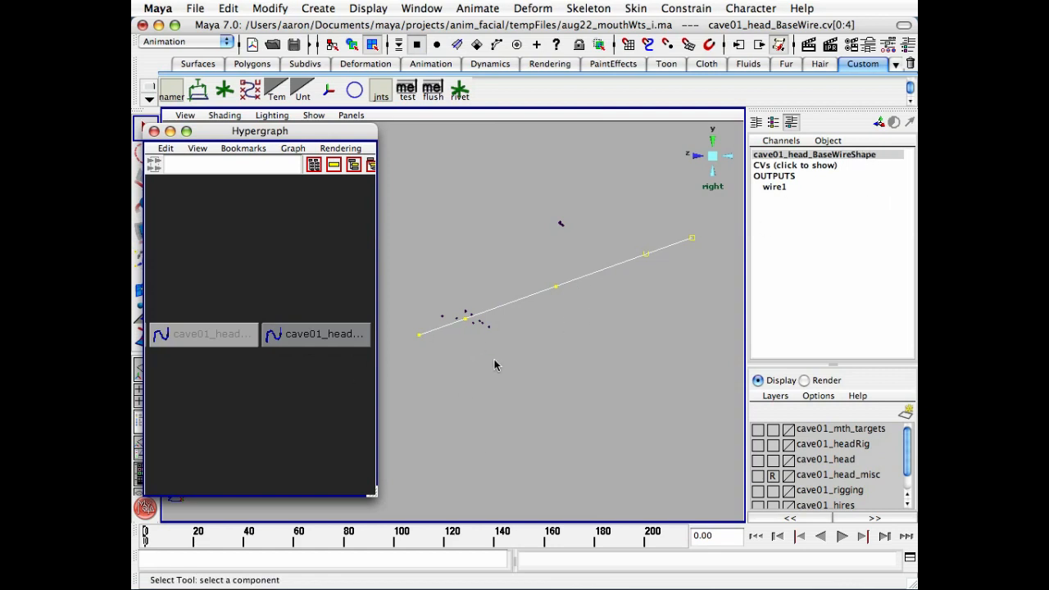
pyautogui.click(534, 8)
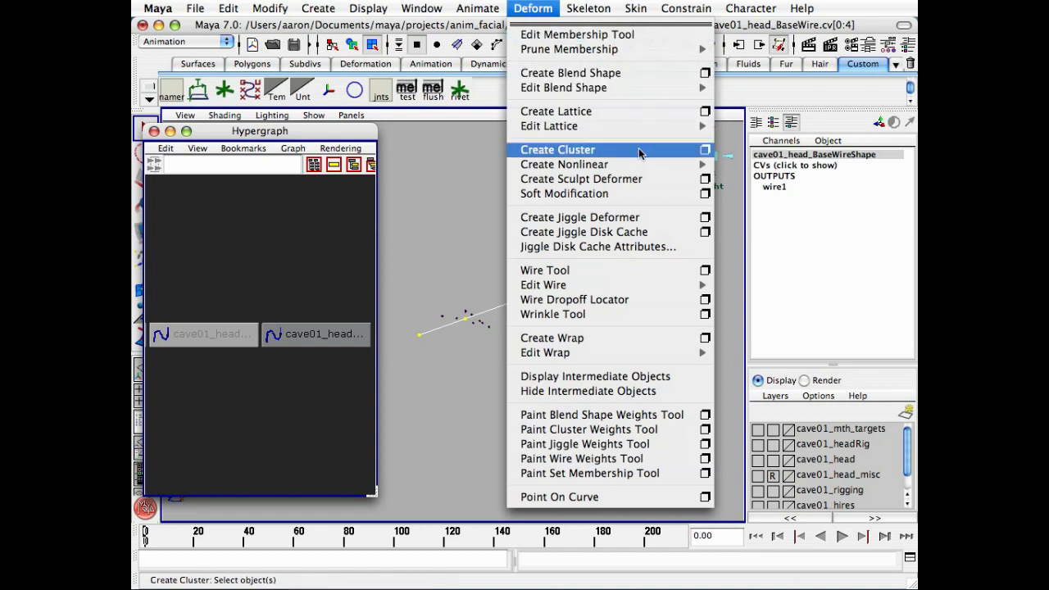
pyautogui.click(705, 150)
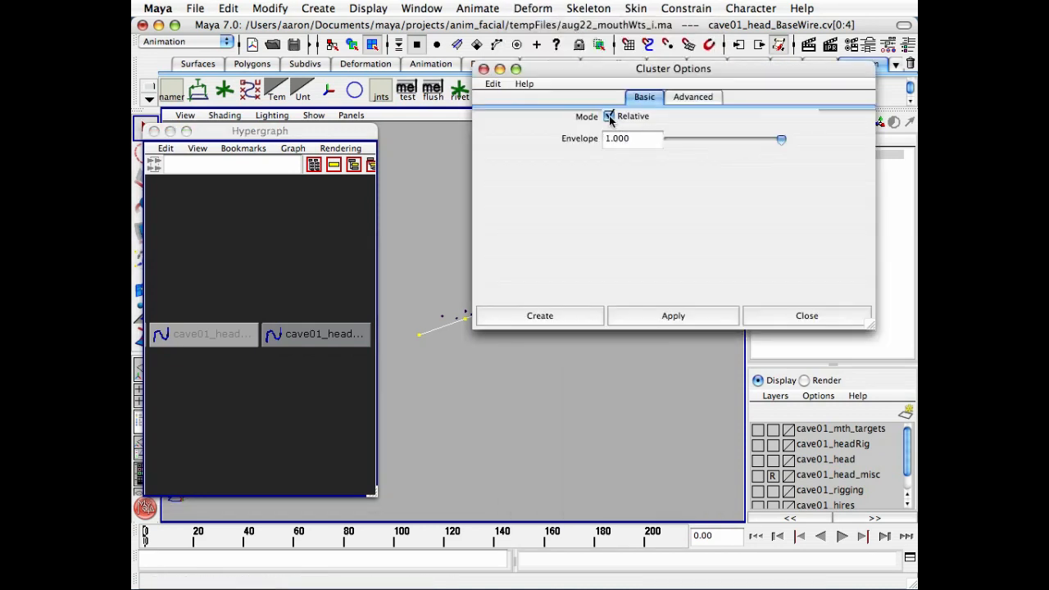
pyautogui.click(551, 318)
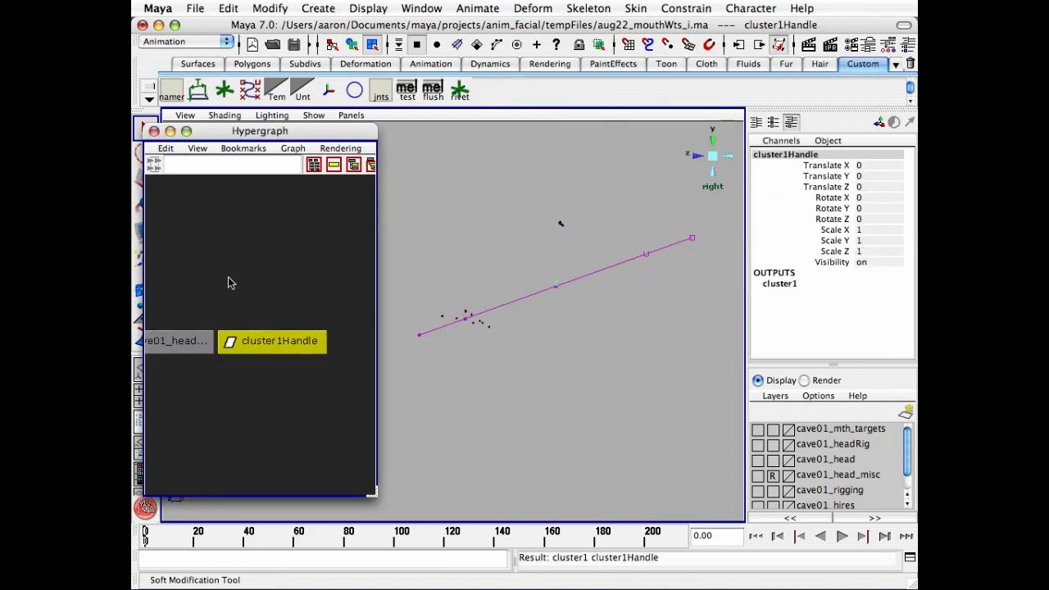
# Rebuild the Hypergraph display and rename the new cluster handle cave01_headBase_csr
pyautogui.click(292, 148)
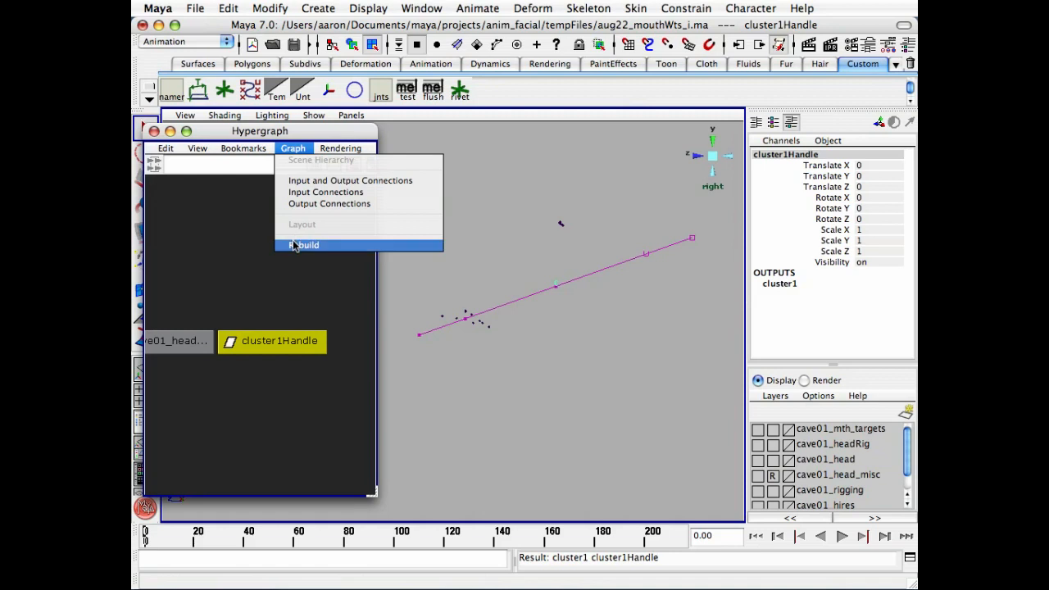
pyautogui.click(297, 244)
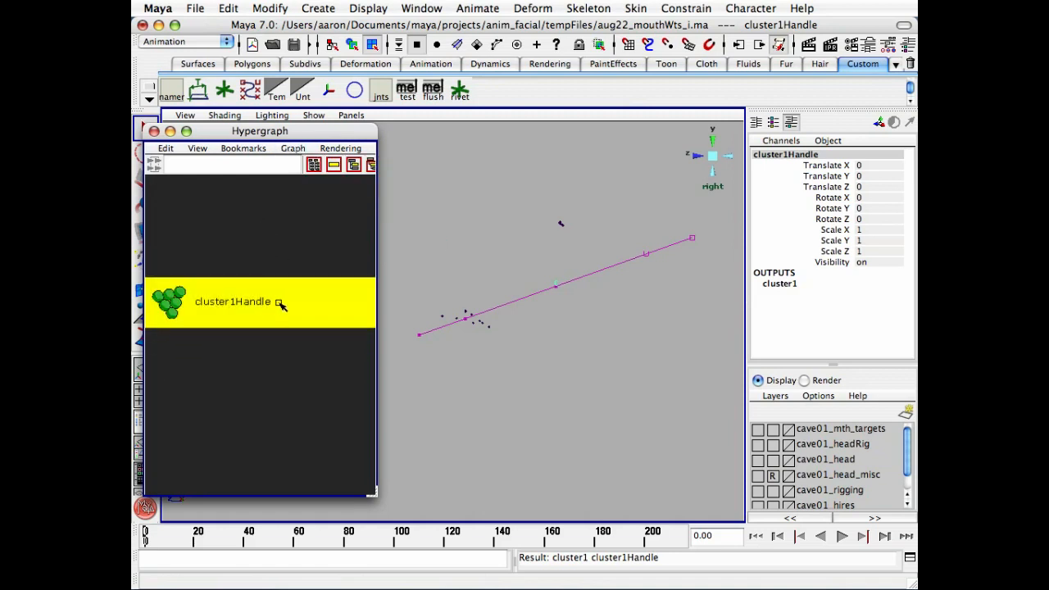
pyautogui.click(815, 156)
pyautogui.write('cave01_headBase_csr')
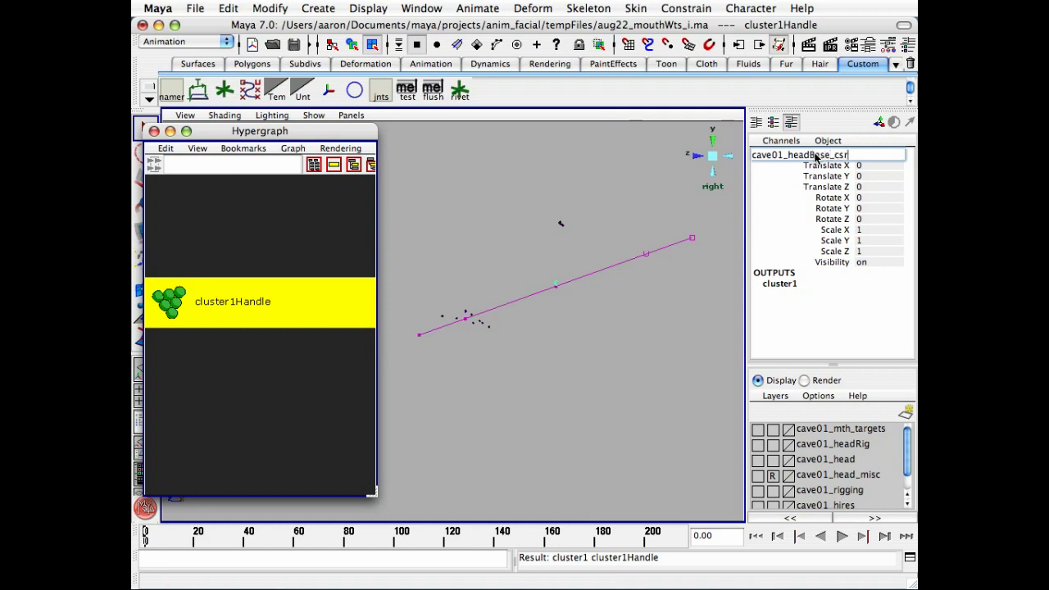
pyautogui.press('Return')
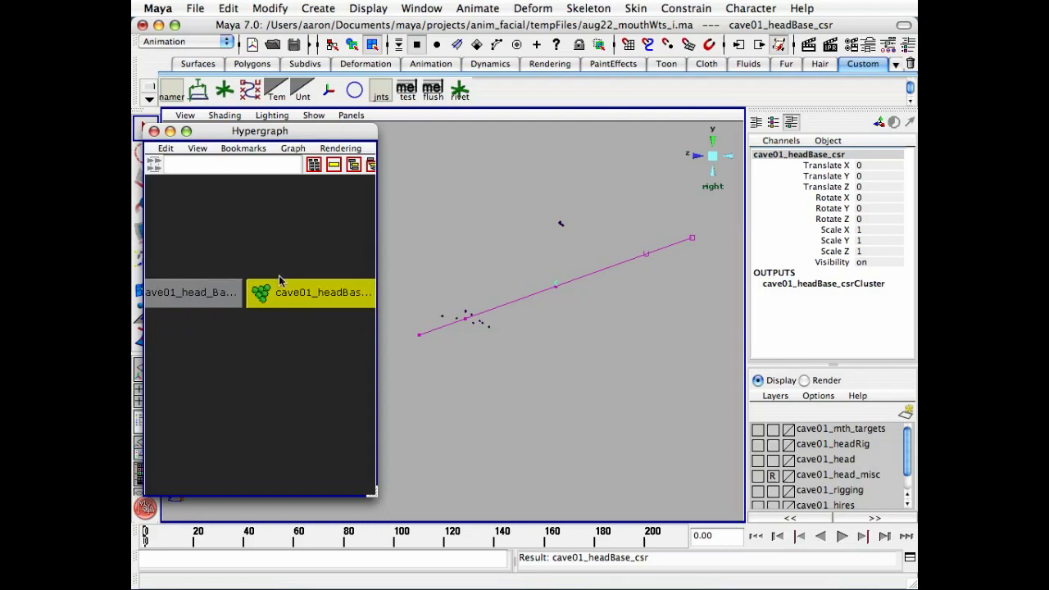
# Unhide the cave01_head_wire curve, set the visibility of cave01_head_BaseWire to 0, and clear the selection
pyautogui.click(258, 385)
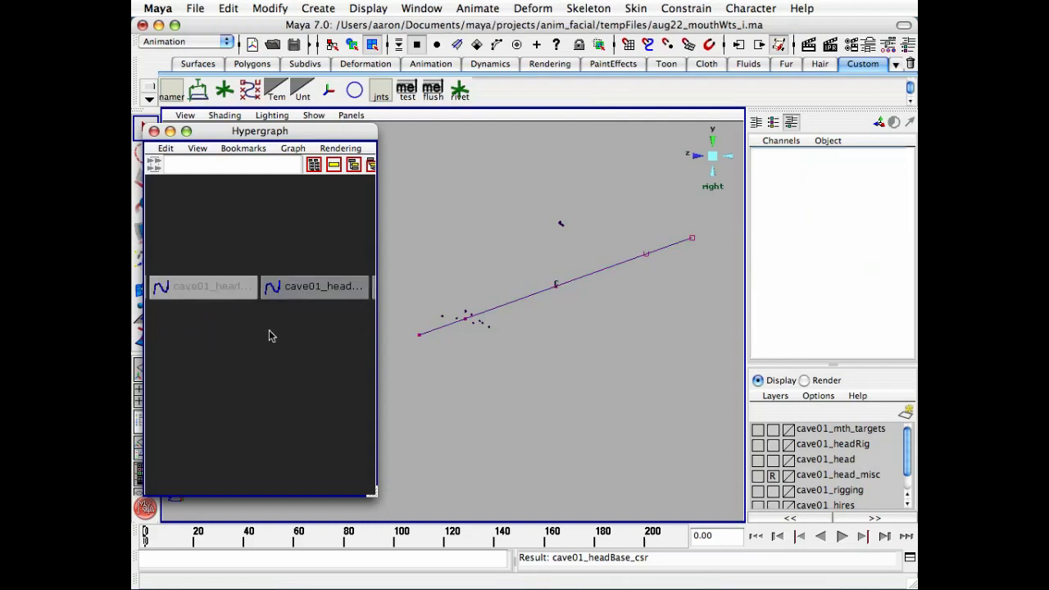
pyautogui.hotkey('ctrl', 'shift', 'h')
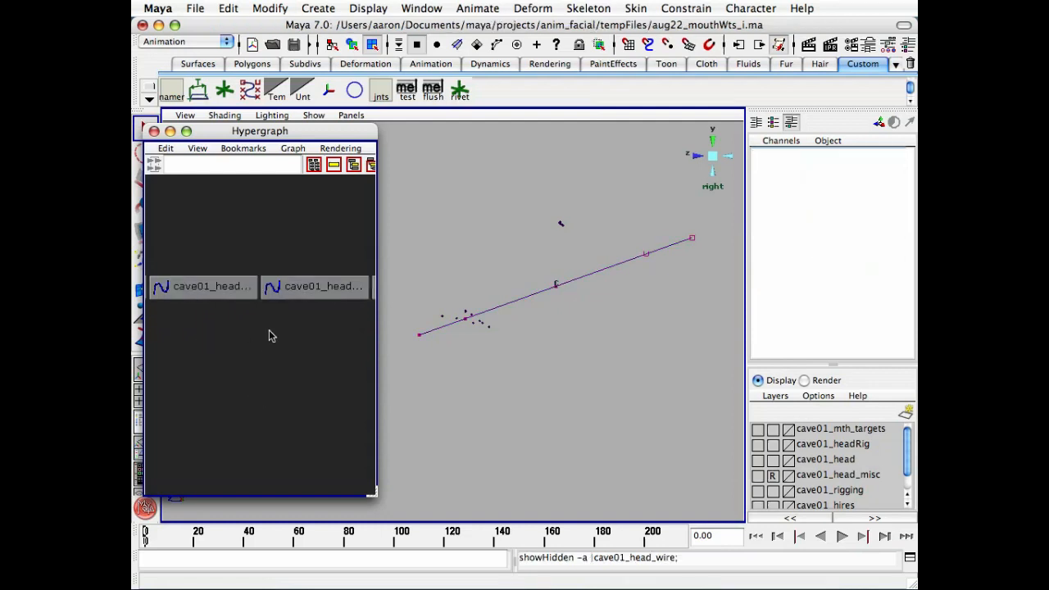
pyautogui.click(289, 285)
pyautogui.click(865, 262)
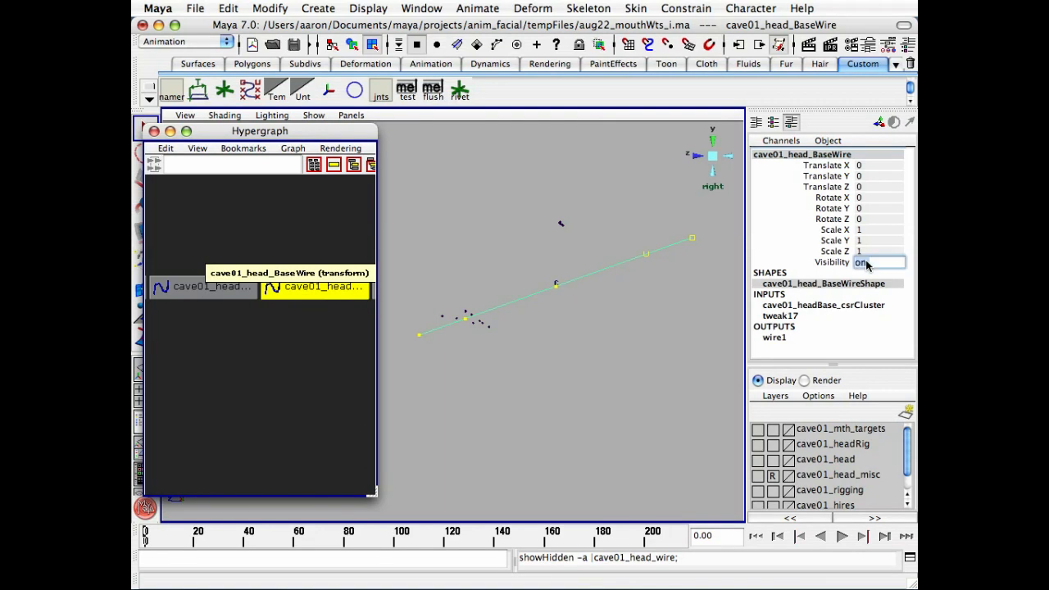
pyautogui.write('0')
pyautogui.press('Return')
pyautogui.click(678, 407)
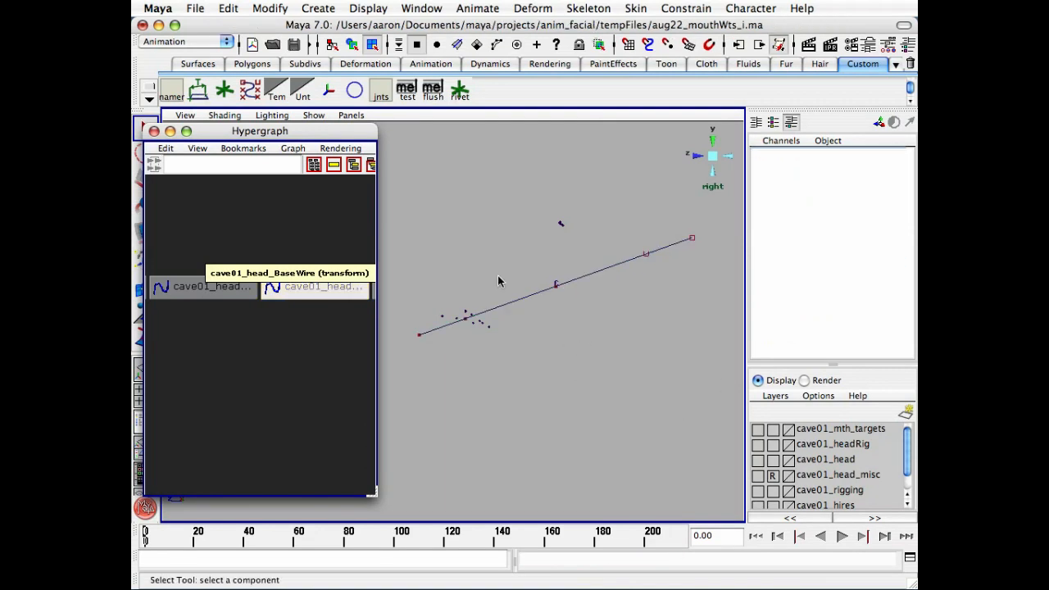
# Hide joints in the viewport and create a cluster from the two CVs at the upper end of cave01_head_wire
pyautogui.click(314, 116)
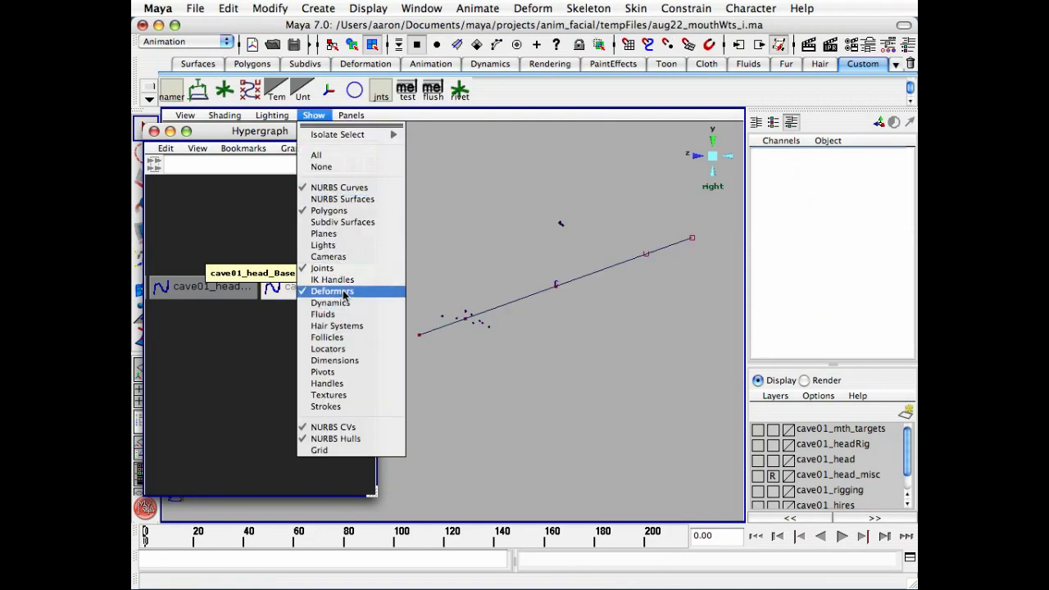
pyautogui.click(343, 270)
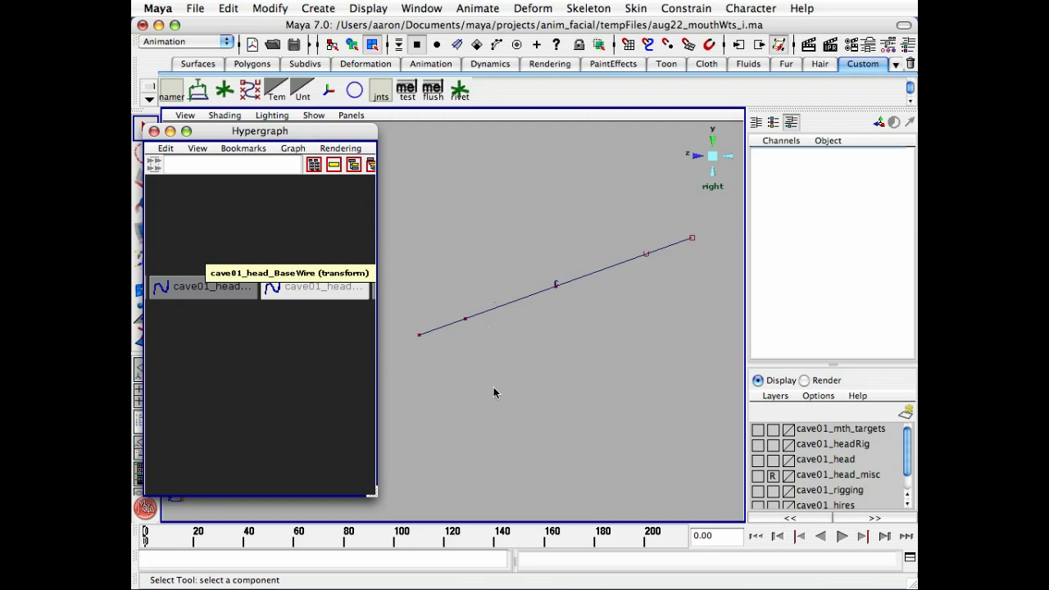
pyautogui.moveTo(708, 293); pyautogui.dragTo(708, 293)
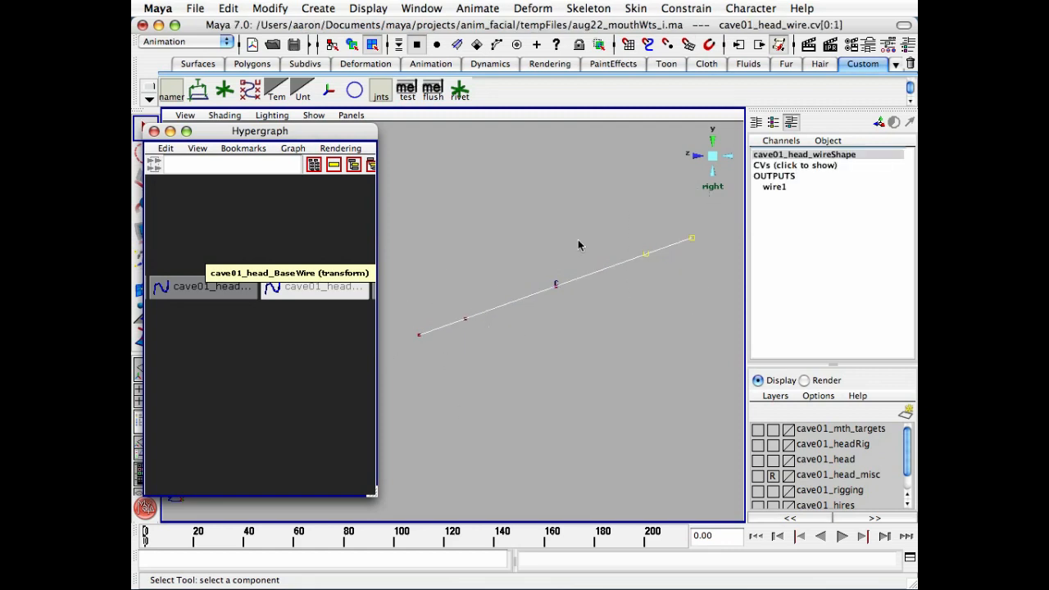
pyautogui.click(533, 8)
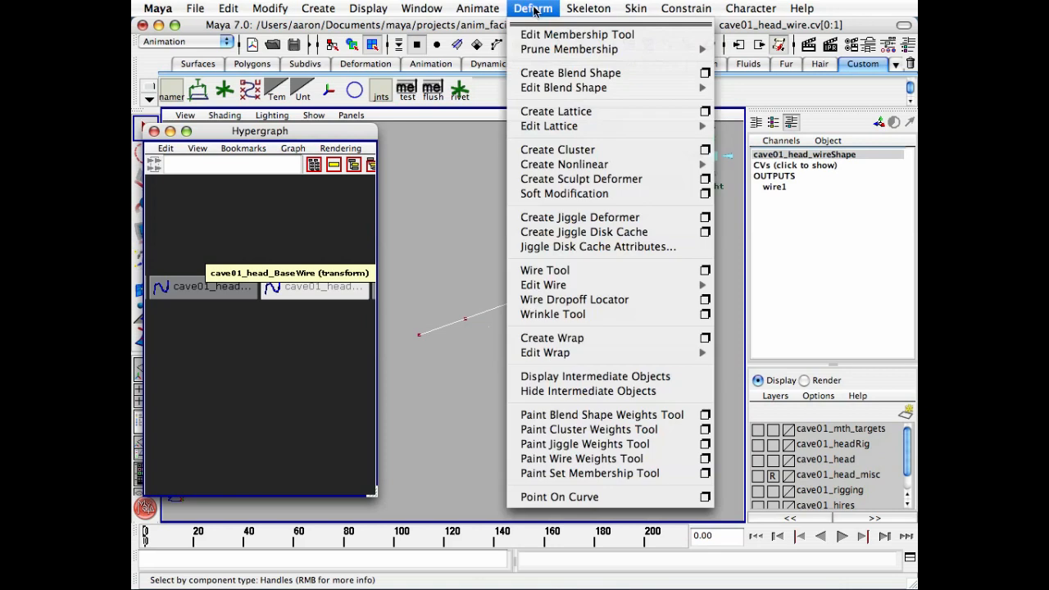
pyautogui.click(610, 152)
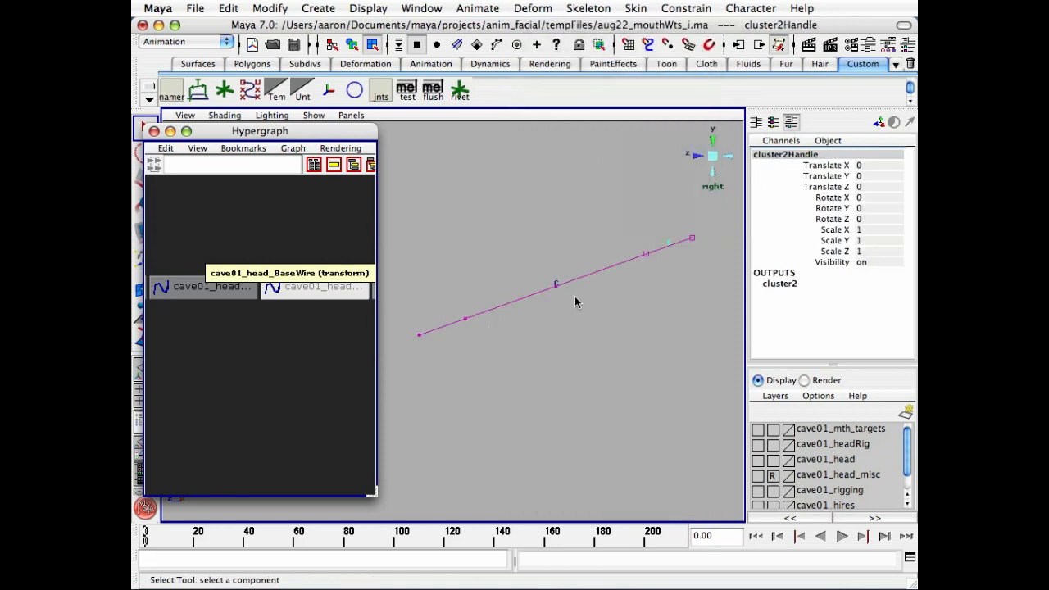
# Create one cluster from the middle CV of cave01_head_wire and another from the two CVs at its lower end
pyautogui.moveTo(576, 296); pyautogui.dragTo(529, 270)
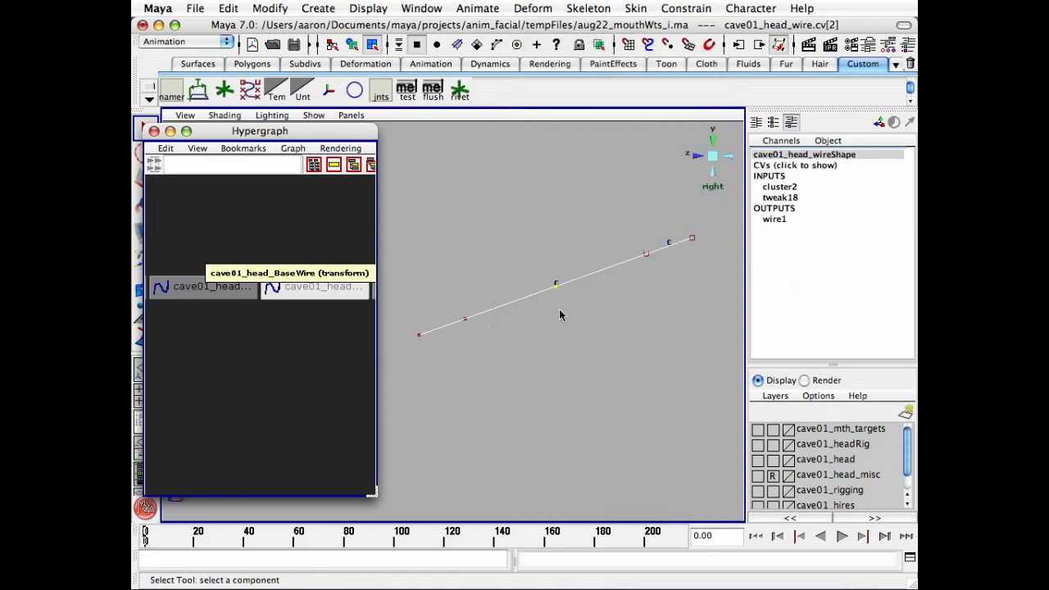
pyautogui.press('g')
pyautogui.moveTo(413, 294); pyautogui.dragTo(509, 384)
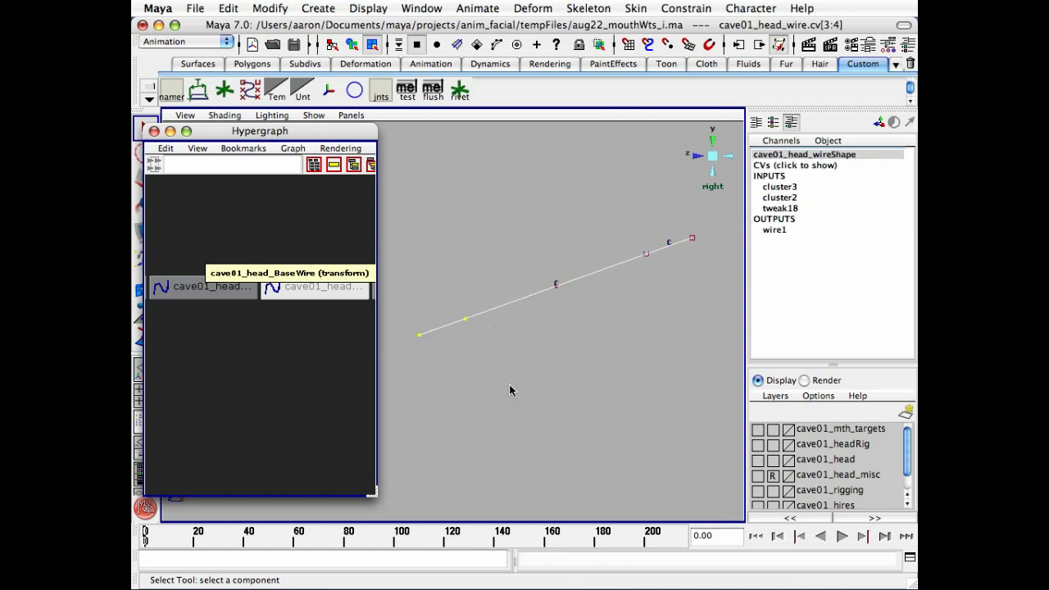
pyautogui.press('g')
# Rename cluster2Handle as cave01_wire01_csr in the Hypergraph
pyautogui.press('f')
pyautogui.keyDown('alt'); pyautogui.moveTo(214, 359); pyautogui.dragTo(152, 342, button='right'); pyautogui.keyUp('alt')
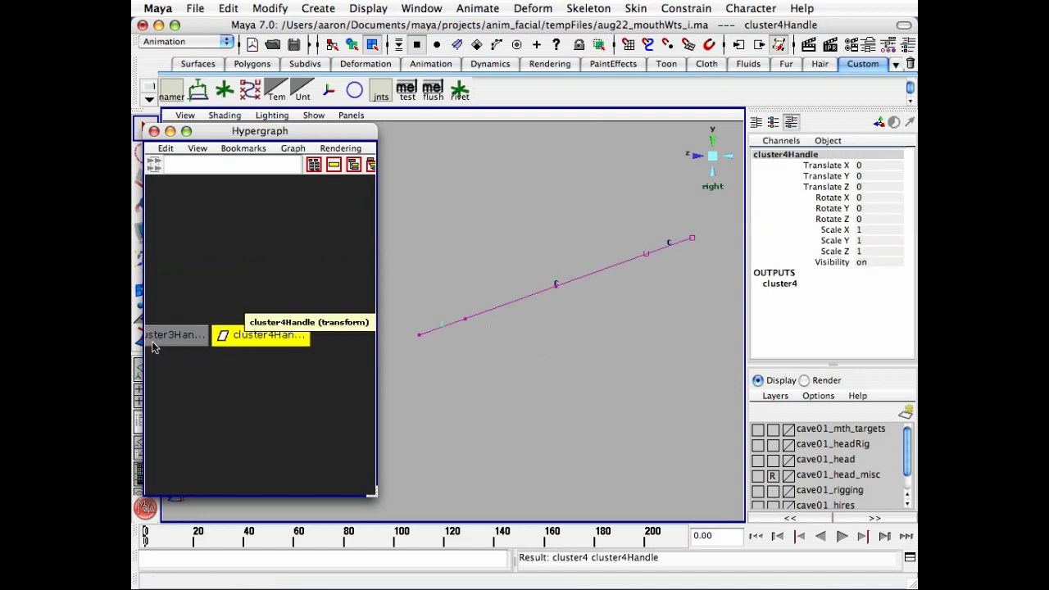
pyautogui.keyDown('alt'); pyautogui.moveTo(152, 343); pyautogui.dragTo(315, 304, button='middle'); pyautogui.keyUp('alt')
pyautogui.keyDown('alt'); pyautogui.moveTo(214, 350); pyautogui.dragTo(277, 334, button='right'); pyautogui.keyUp('alt')
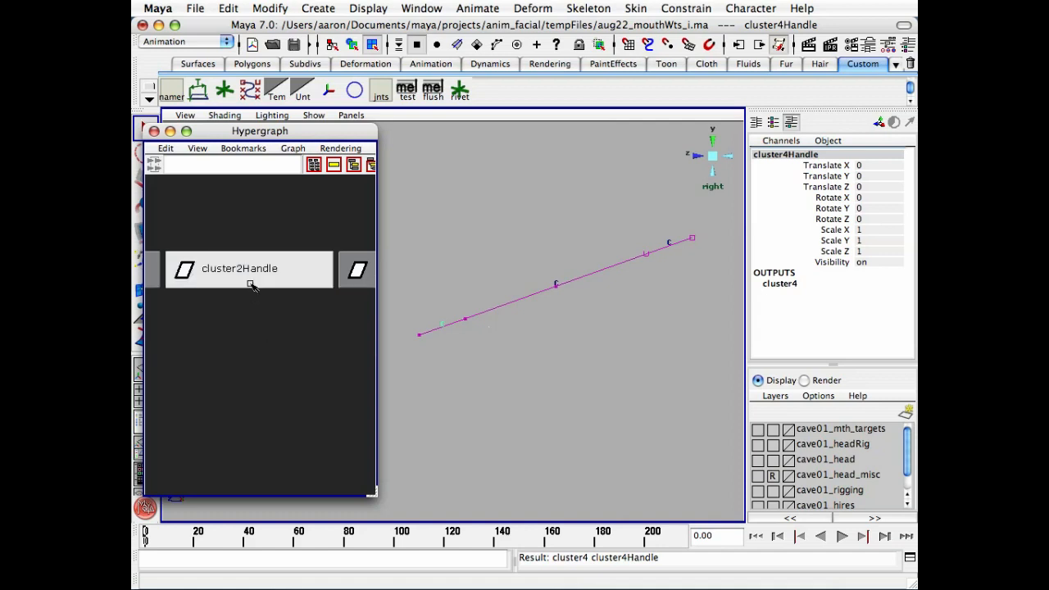
pyautogui.click(249, 280)
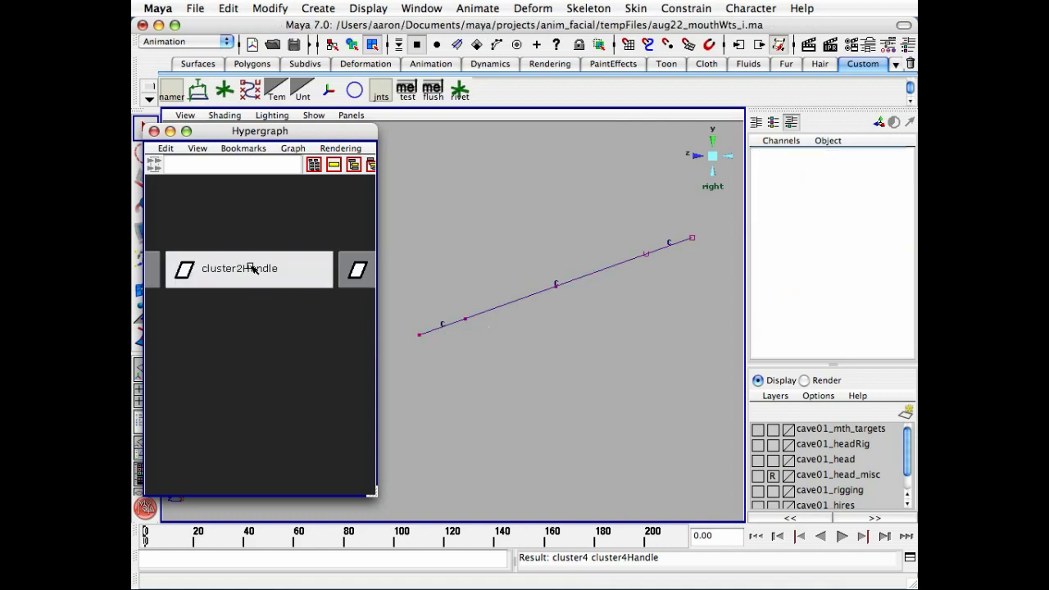
pyautogui.doubleClick(253, 268)
pyautogui.write('cave01_')
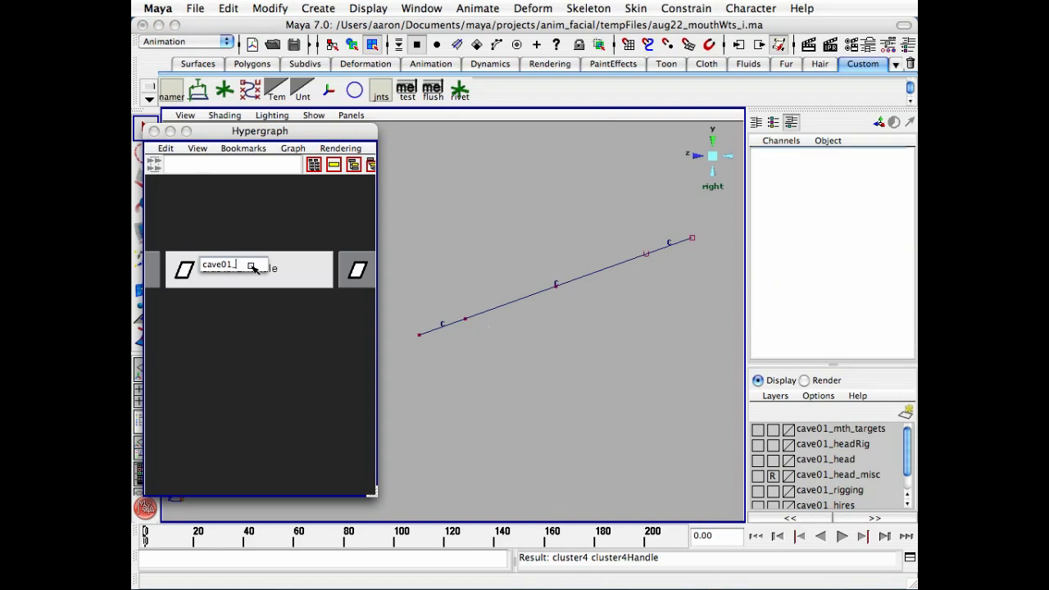
pyautogui.write('wire01_csr')
pyautogui.press('Return')
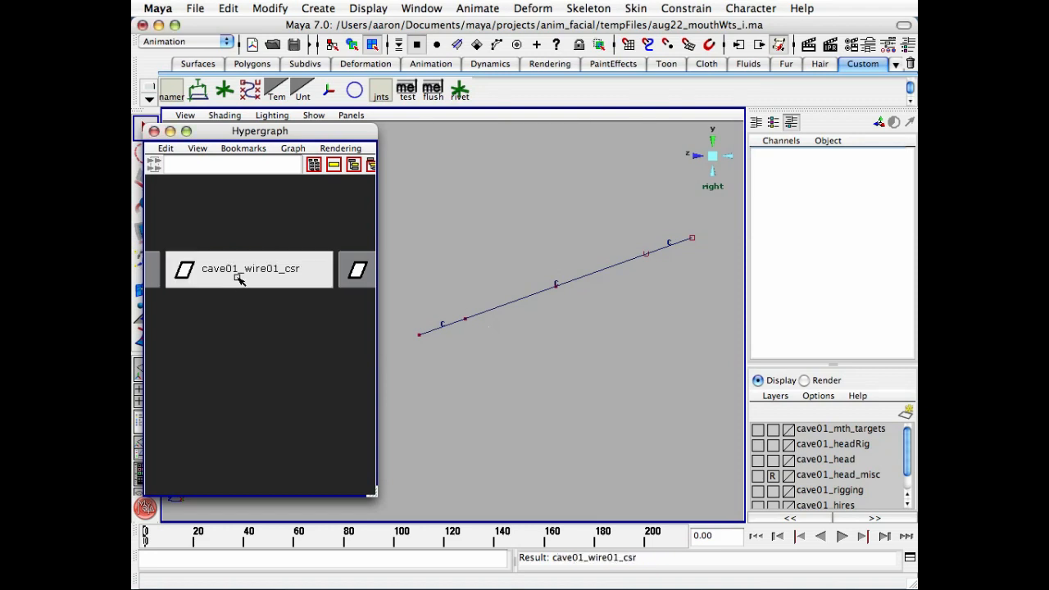
# Rename cluster3Handle as cave01_wire02_csr in the Hypergraph
pyautogui.keyDown('alt'); pyautogui.moveTo(327, 291); pyautogui.dragTo(238, 288, button='middle'); pyautogui.keyUp('alt')
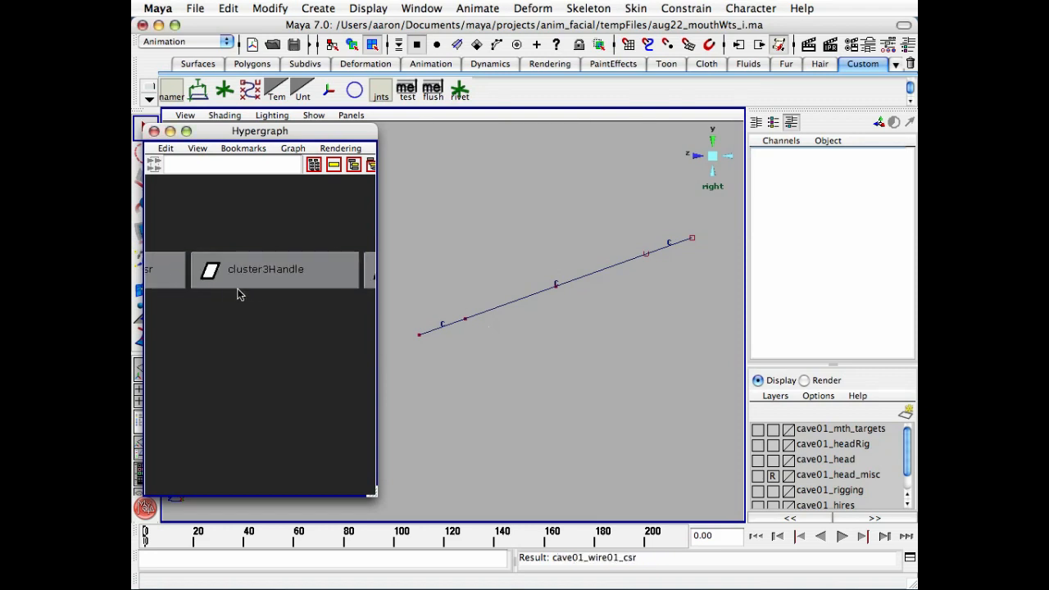
pyautogui.doubleClick(264, 274)
pyautogui.write('cave01_wi')
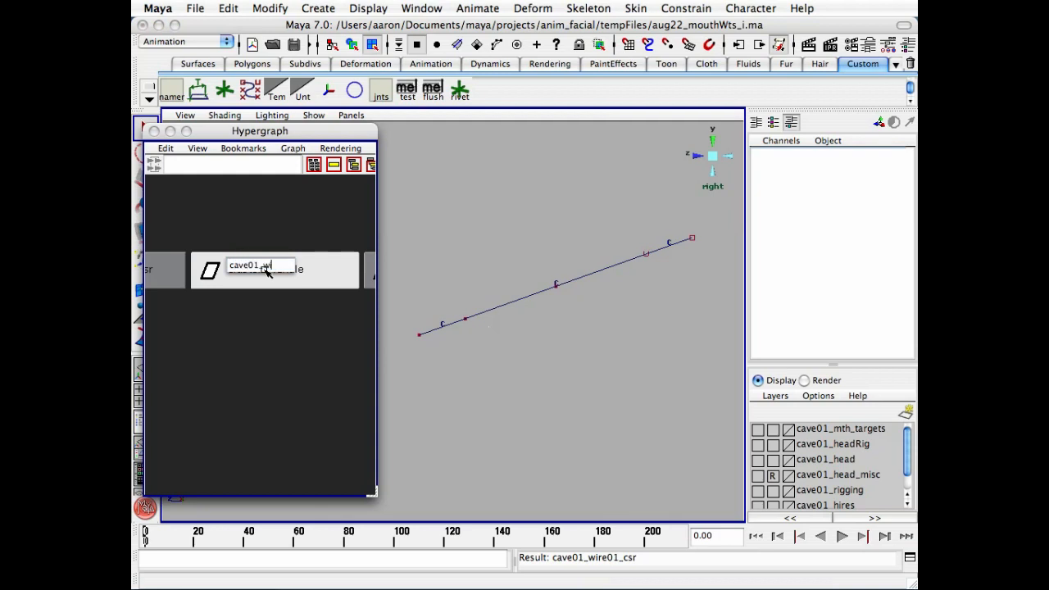
pyautogui.write('re02_csr')
pyautogui.press('Return')
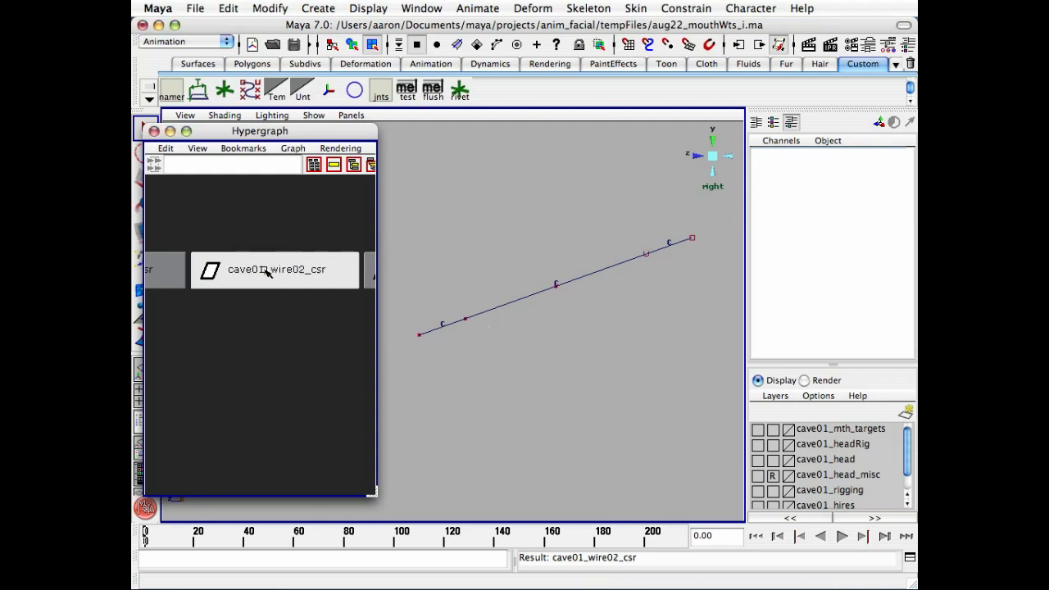
# Rename cluster4Handle as cave01_wire03_csr and rebuild the Hypergraph display
pyautogui.keyDown('alt'); pyautogui.moveTo(264, 269); pyautogui.dragTo(142, 282, button='middle'); pyautogui.keyUp('alt')
pyautogui.doubleClick(312, 283)
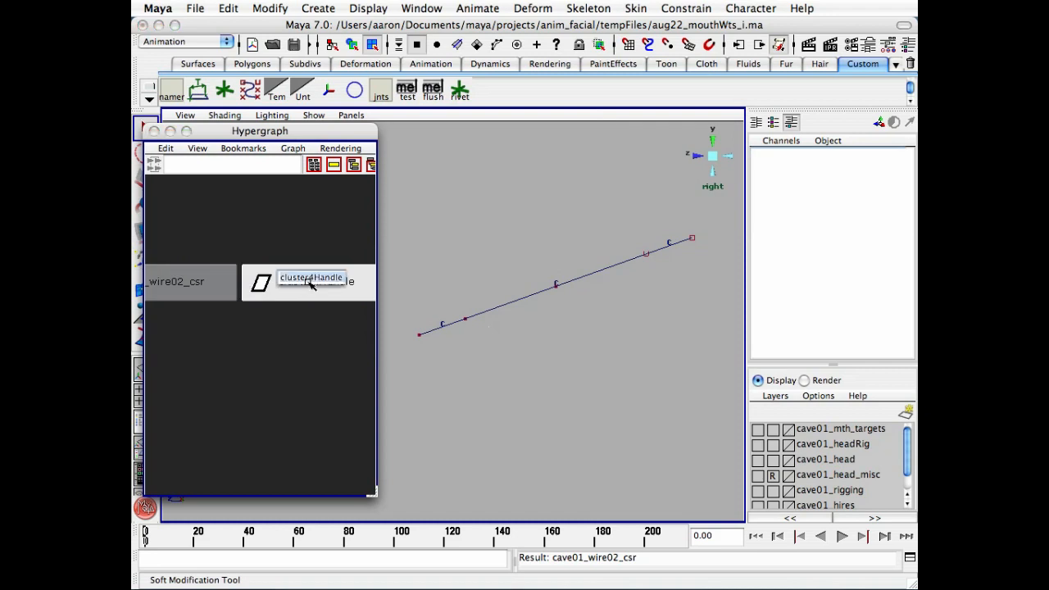
pyautogui.write('cave01_wire03_csr')
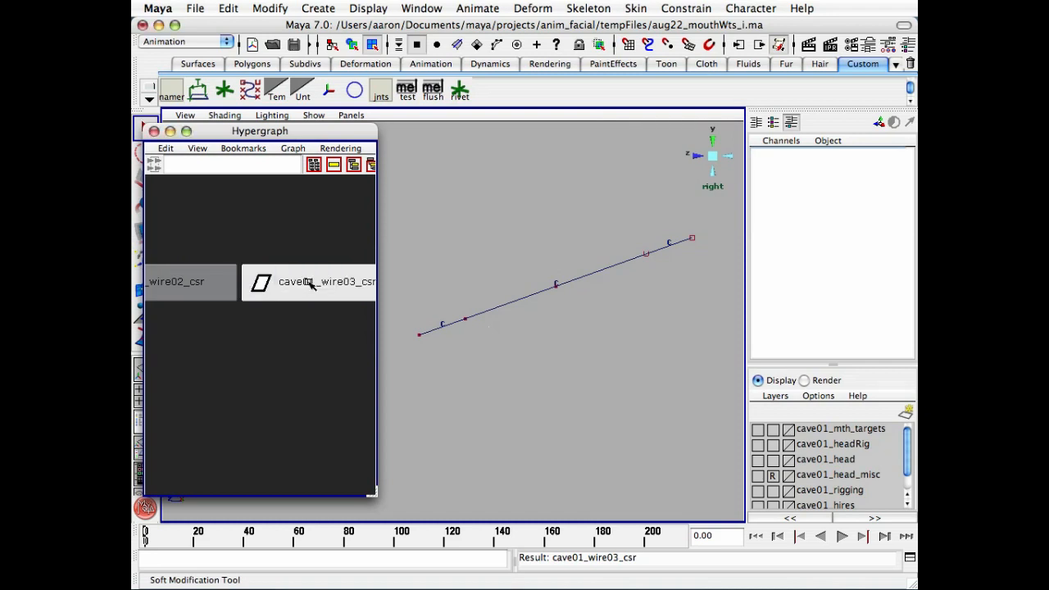
pyautogui.press('Return')
pyautogui.click(293, 149)
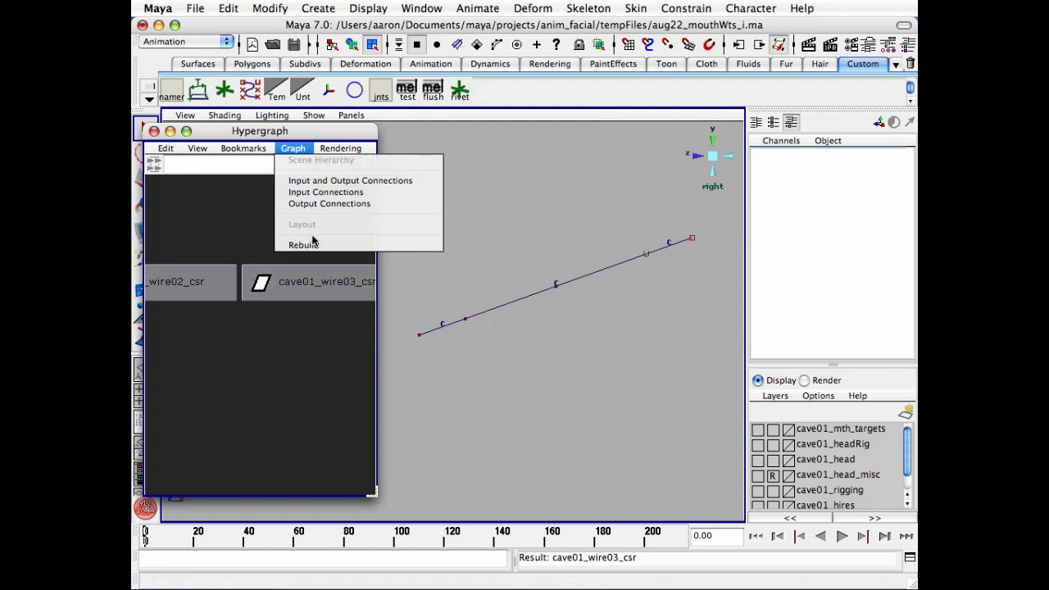
pyautogui.click(312, 244)
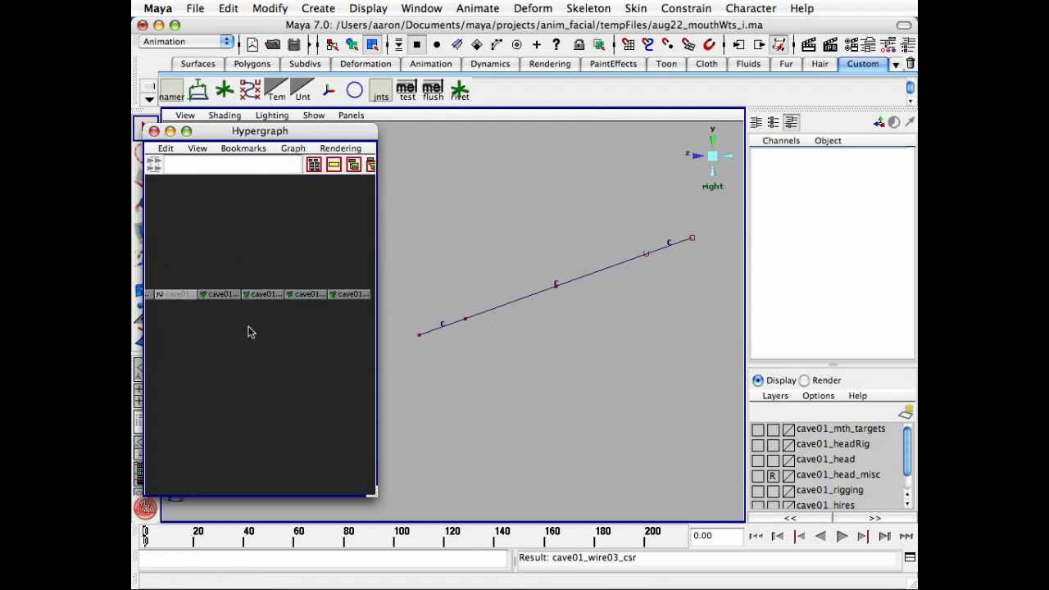
# Examine where the cave01_headBase_csr and cave01_wire01_csr clusters sit along the curve by selecting them together and individually, then clear the selection
pyautogui.moveTo(196, 252); pyautogui.dragTo(316, 335)
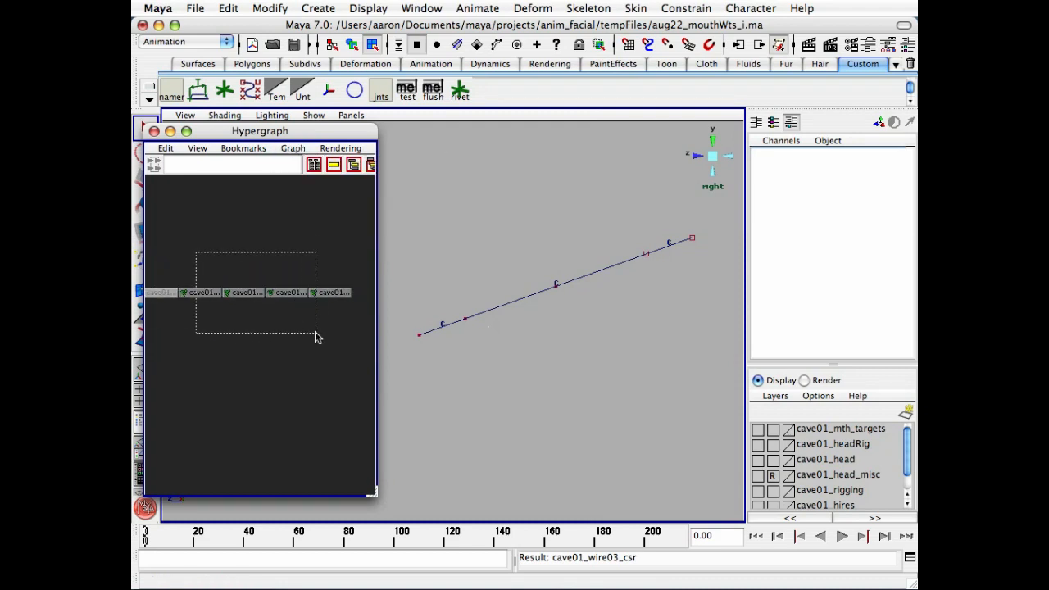
pyautogui.click(515, 436)
pyautogui.moveTo(200, 255); pyautogui.dragTo(251, 328)
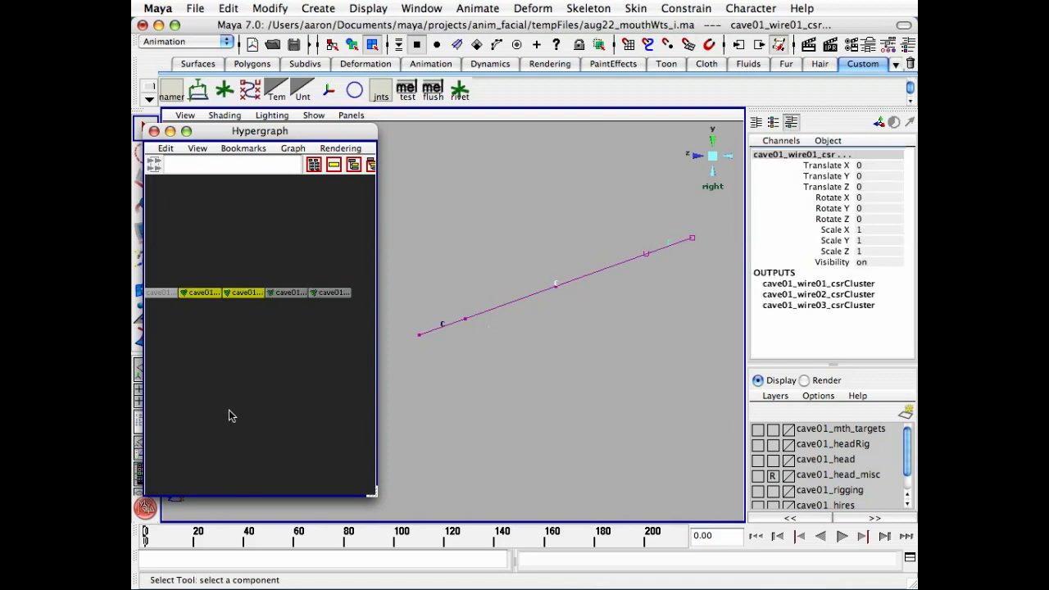
pyautogui.click(231, 414)
pyautogui.moveTo(204, 281); pyautogui.dragTo(200, 370)
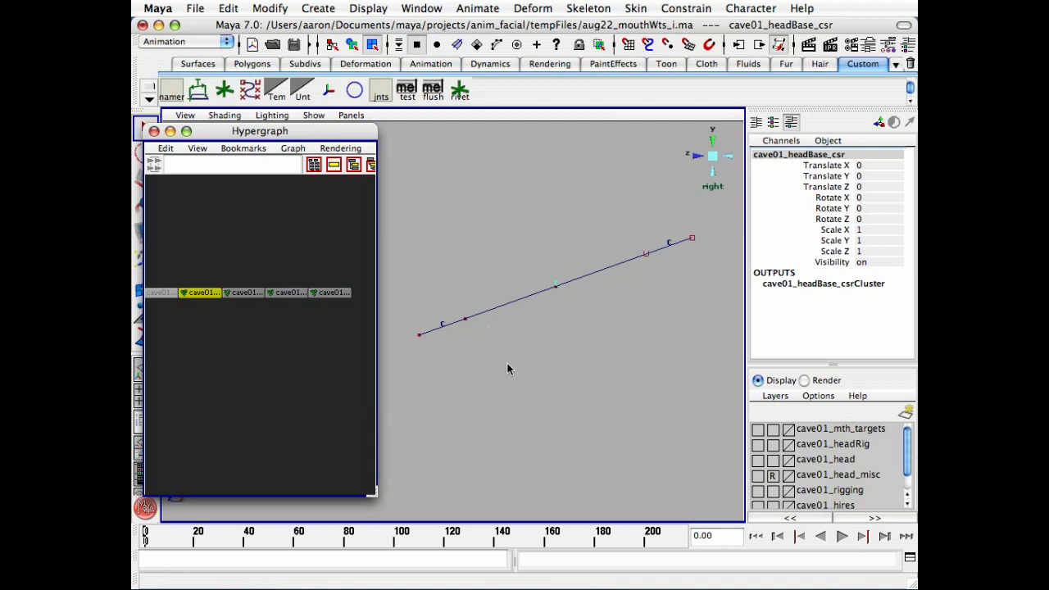
pyautogui.moveTo(252, 279); pyautogui.dragTo(243, 340)
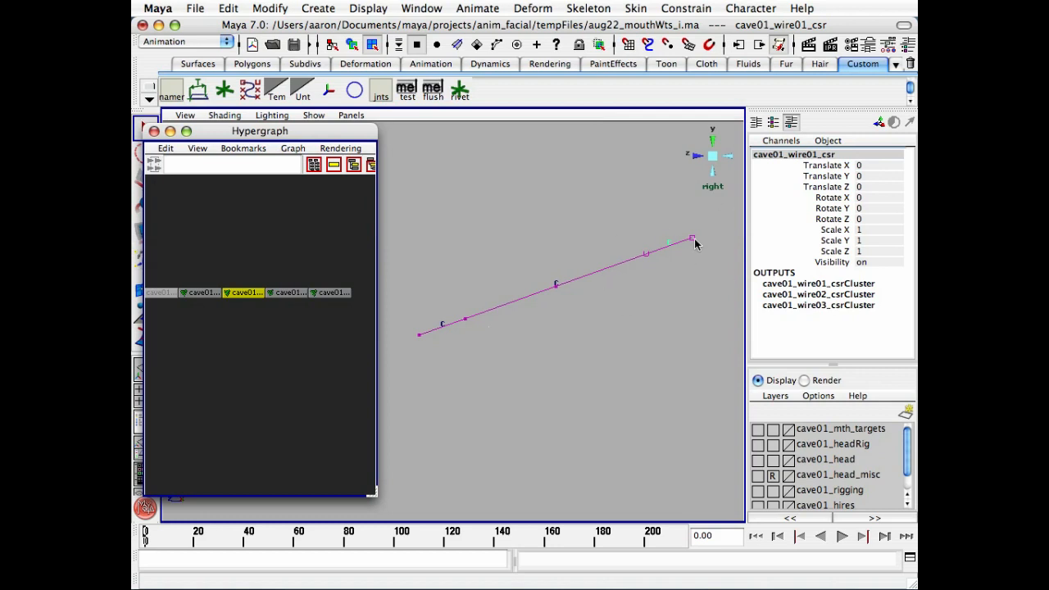
pyautogui.click(233, 352)
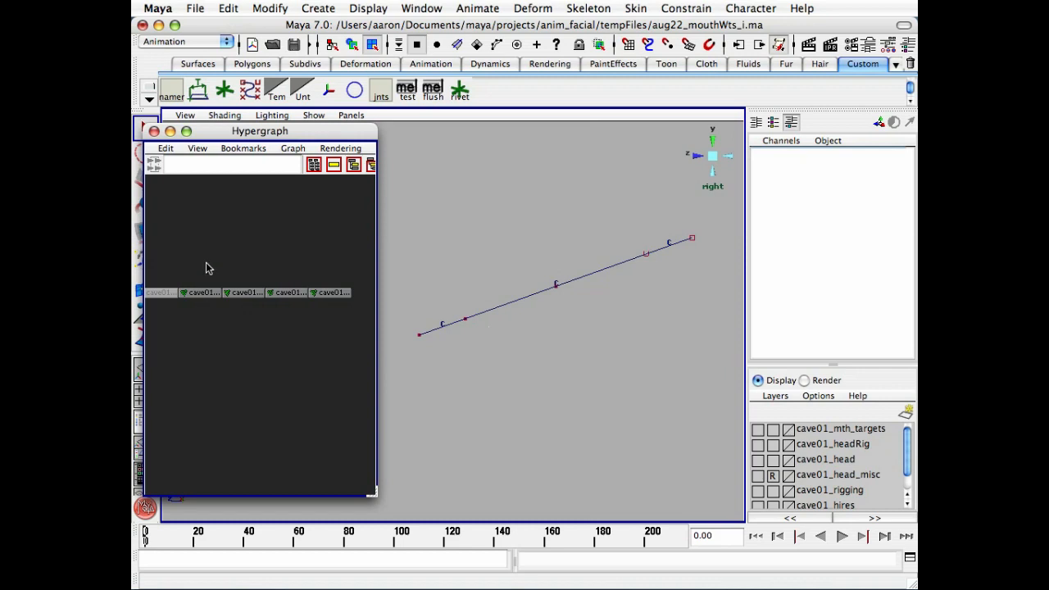
# Template the cave01_headBase_csr and cave01_wire01_csr clusters
pyautogui.moveTo(206, 246); pyautogui.dragTo(244, 353)
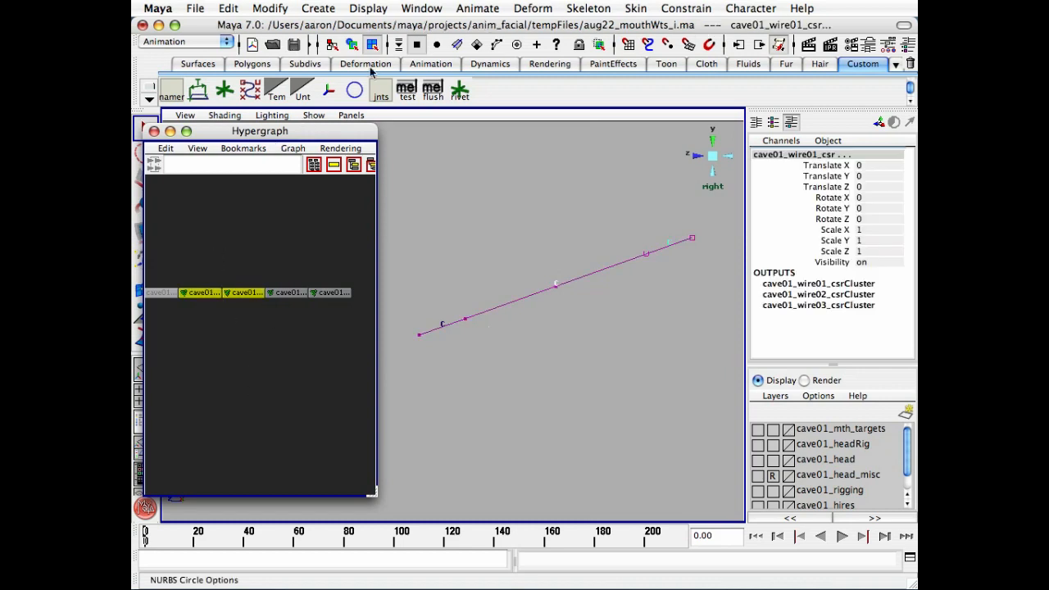
pyautogui.click(369, 10)
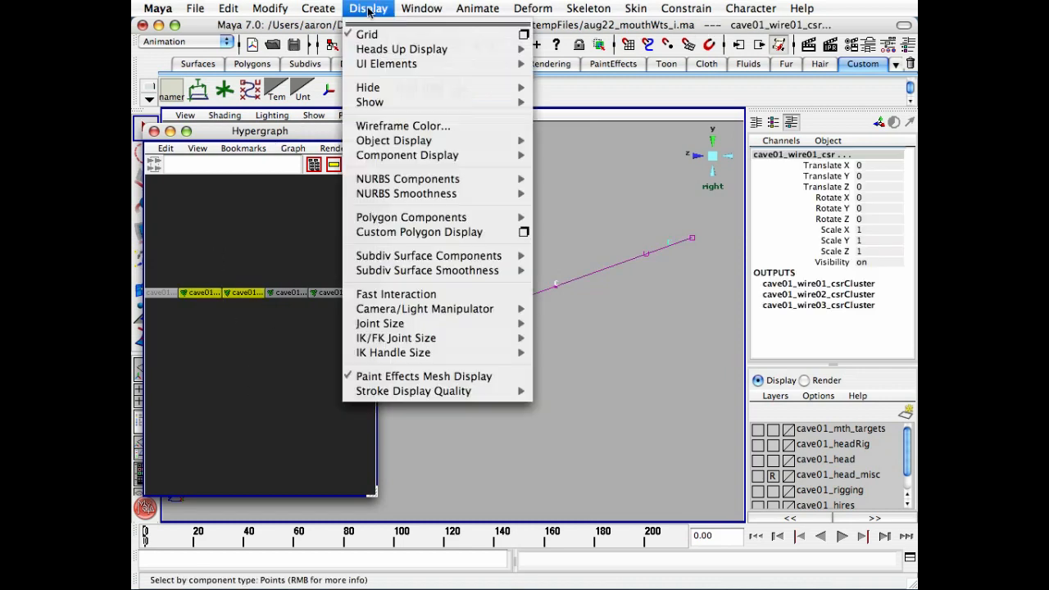
pyautogui.moveTo(462, 142)
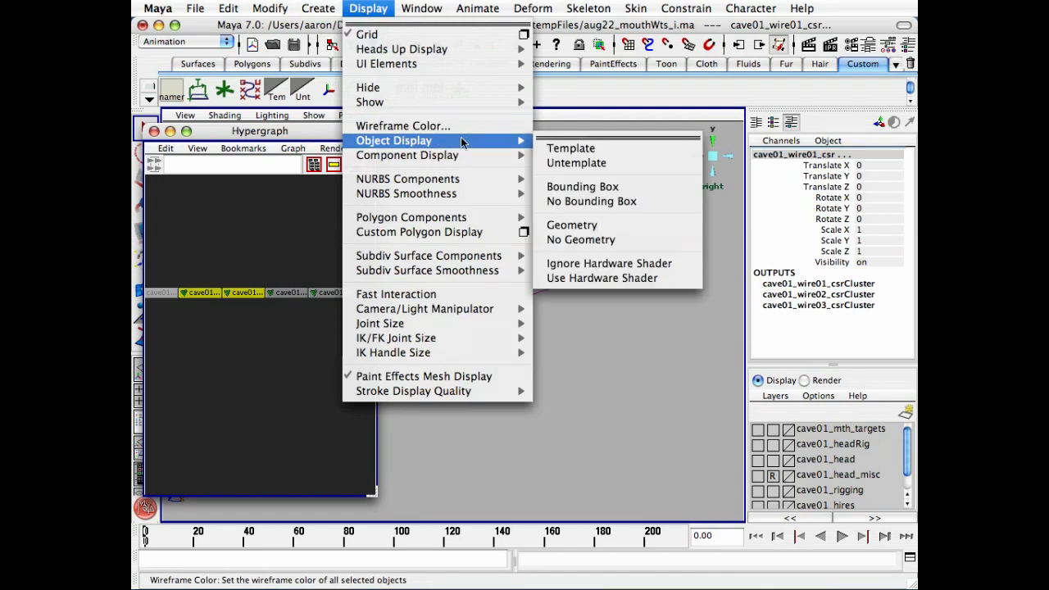
pyautogui.click(618, 150)
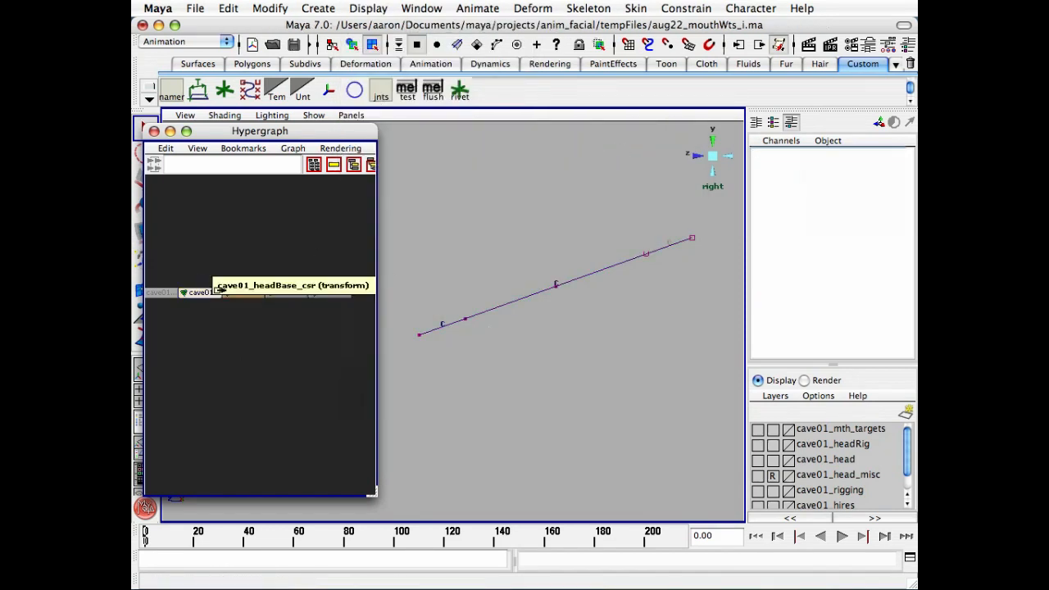
# Select the four cluster handles and display the cave01_headRig layer with joints visible in the viewport
pyautogui.moveTo(190, 261); pyautogui.dragTo(350, 330)
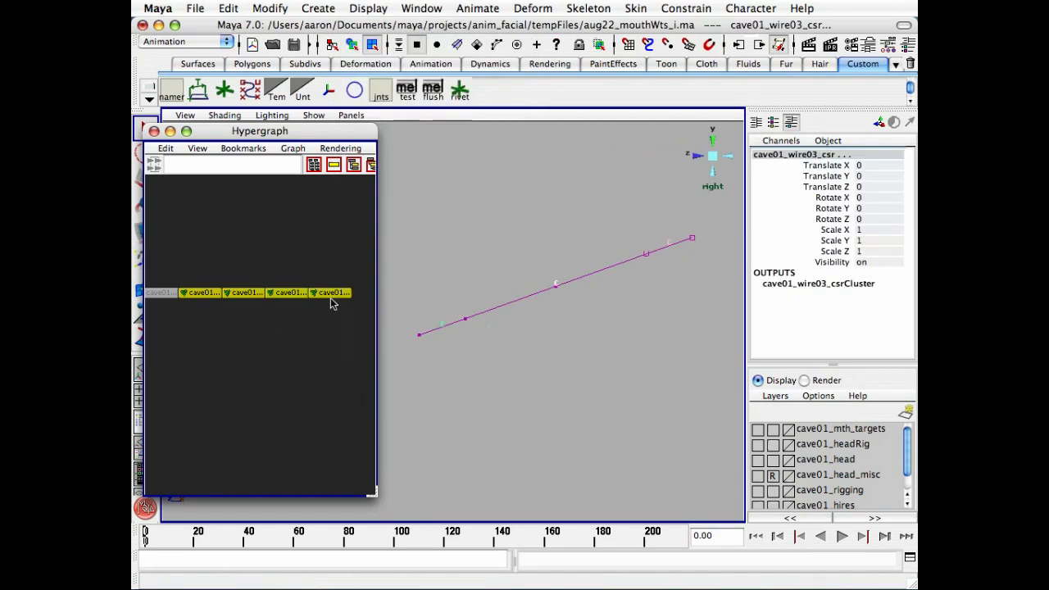
pyautogui.keyDown('alt'); pyautogui.moveTo(333, 304); pyautogui.dragTo(172, 307, button='right'); pyautogui.keyUp('alt')
pyautogui.keyDown('alt'); pyautogui.moveTo(173, 307); pyautogui.dragTo(354, 255, button='middle'); pyautogui.keyUp('alt')
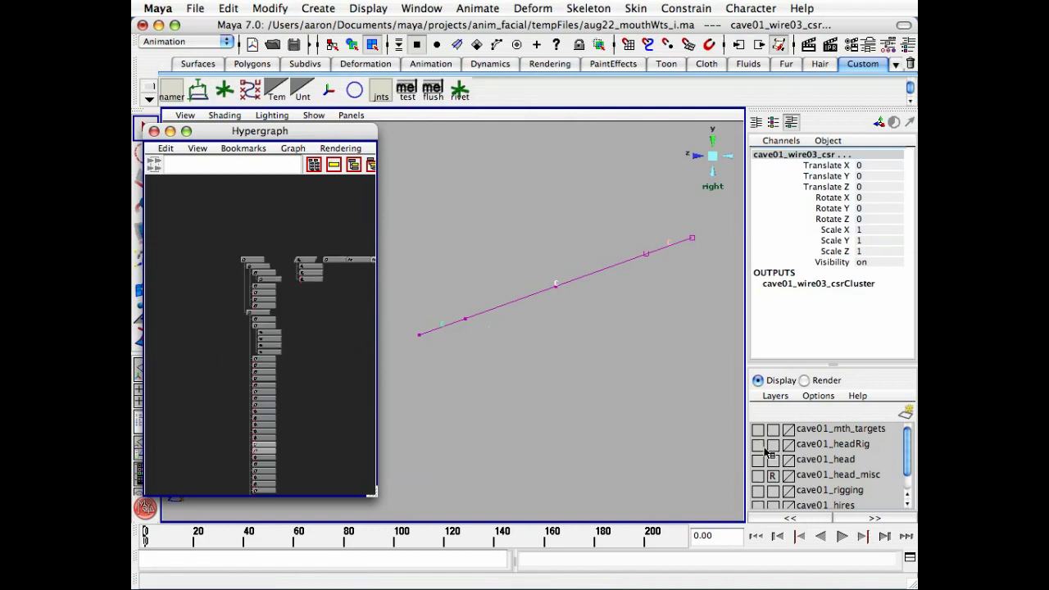
pyautogui.click(760, 446)
pyautogui.click(314, 115)
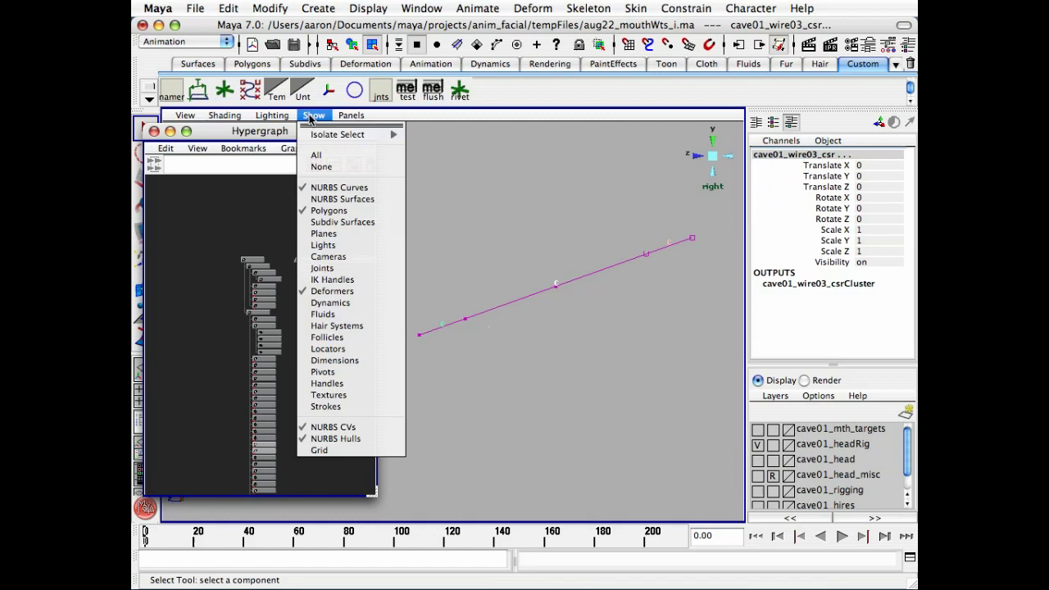
pyautogui.click(330, 273)
# Parent the four selected clusters under the cave01_c_head01_jnt joint
pyautogui.keyDown('alt'); pyautogui.moveTo(330, 275); pyautogui.dragTo(268, 305, button='middle'); pyautogui.keyUp('alt')
pyautogui.keyDown('alt'); pyautogui.moveTo(269, 305); pyautogui.dragTo(344, 267, button='right'); pyautogui.keyUp('alt')
pyautogui.moveTo(344, 267)
pyautogui.keyDown('alt'); pyautogui.mouseDown(button='middle')
pyautogui.moveTo(246, 288)
pyautogui.moveTo(248, 337)
pyautogui.mouseUp(button='middle'); pyautogui.keyUp('alt')
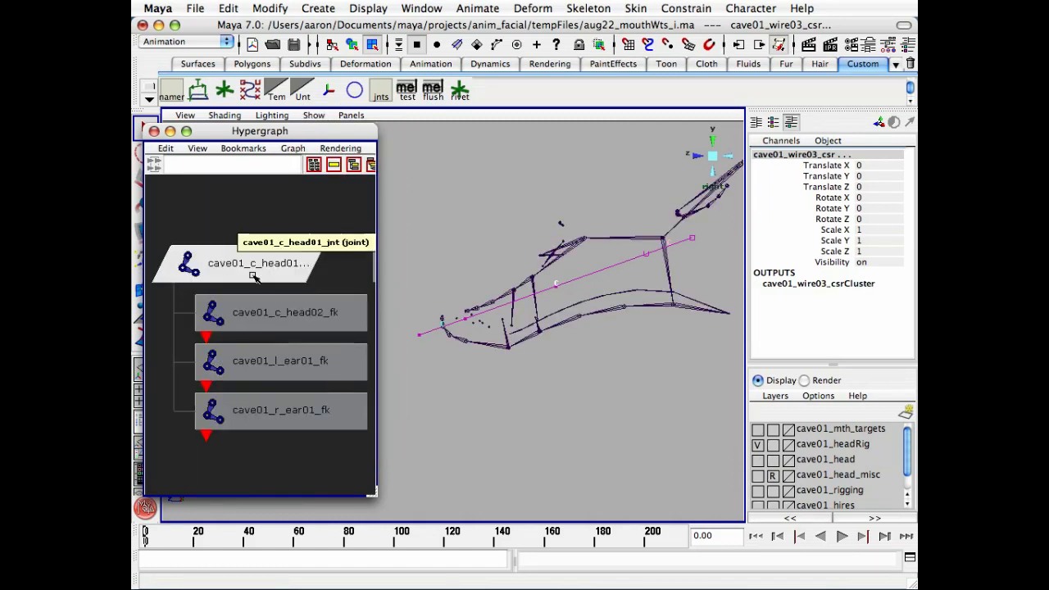
pyautogui.click(242, 265)
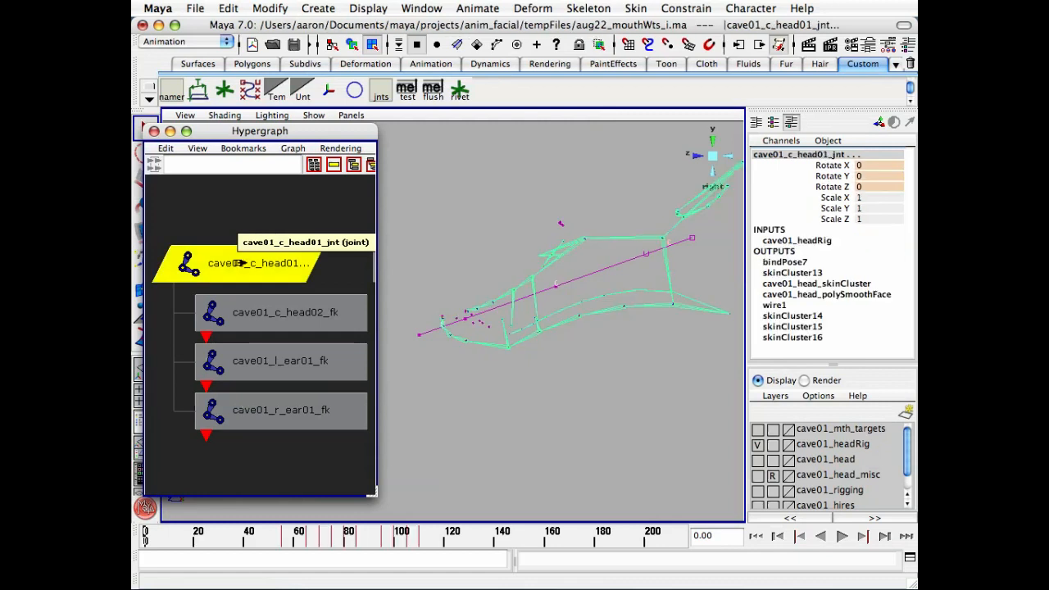
pyautogui.press('p')
pyautogui.keyDown('alt'); pyautogui.moveTo(288, 328); pyautogui.dragTo(265, 256, button='middle'); pyautogui.keyUp('alt')
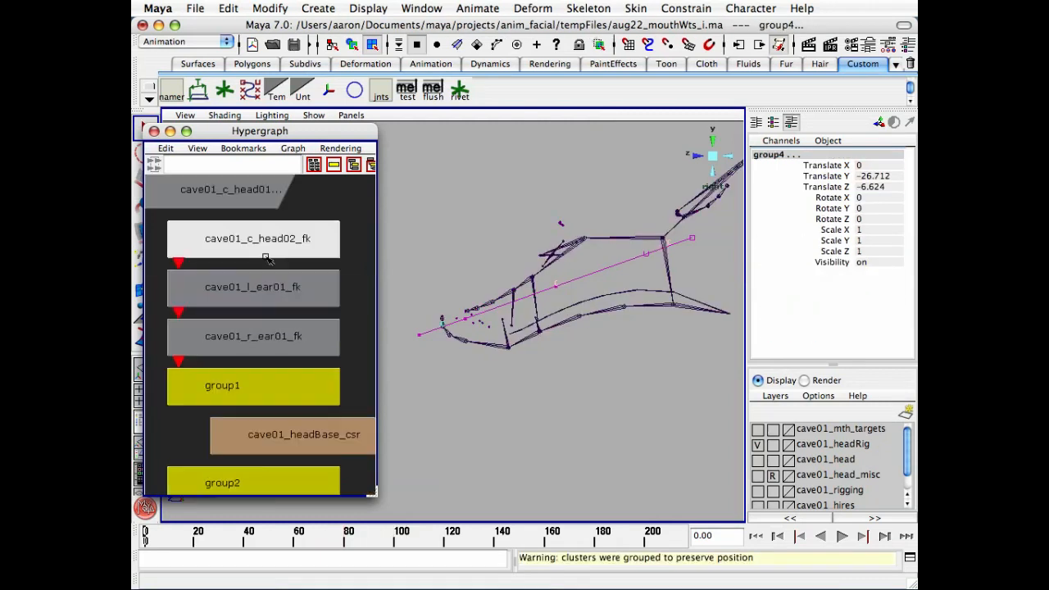
pyautogui.keyDown('alt'); pyautogui.moveTo(265, 256); pyautogui.dragTo(250, 252, button='right'); pyautogui.keyUp('alt')
pyautogui.keyDown('alt'); pyautogui.moveTo(339, 379); pyautogui.dragTo(338, 290, button='middle'); pyautogui.keyUp('alt')
pyautogui.keyDown('alt'); pyautogui.moveTo(339, 290); pyautogui.dragTo(314, 286, button='right'); pyautogui.keyUp('alt')
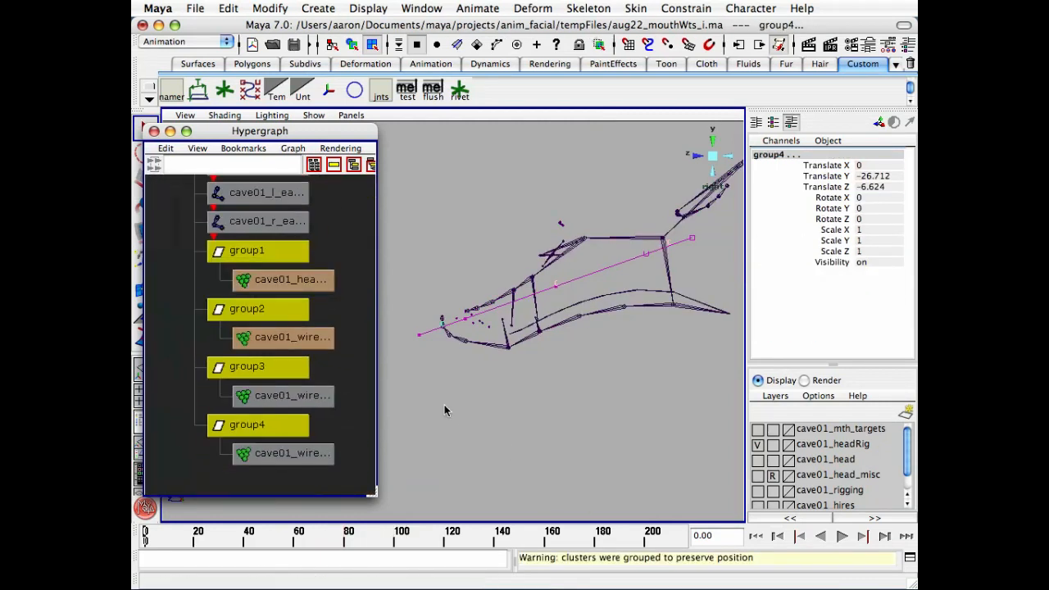
# Hide the Visibility channel on all four clusters under group1 to group4
pyautogui.click(713, 156)
pyautogui.keyDown('alt'); pyautogui.moveTo(609, 263); pyautogui.dragTo(568, 267); pyautogui.keyUp('alt')
pyautogui.keyDown('alt'); pyautogui.moveTo(361, 270); pyautogui.dragTo(295, 257, button='middle'); pyautogui.keyUp('alt')
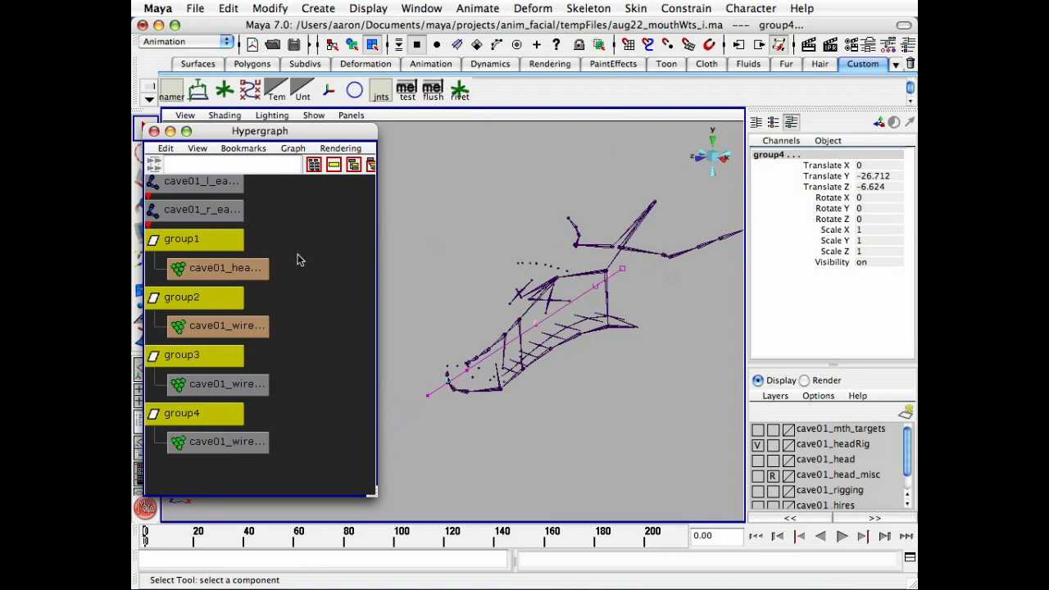
pyautogui.click(315, 339)
pyautogui.moveTo(262, 233); pyautogui.dragTo(298, 448)
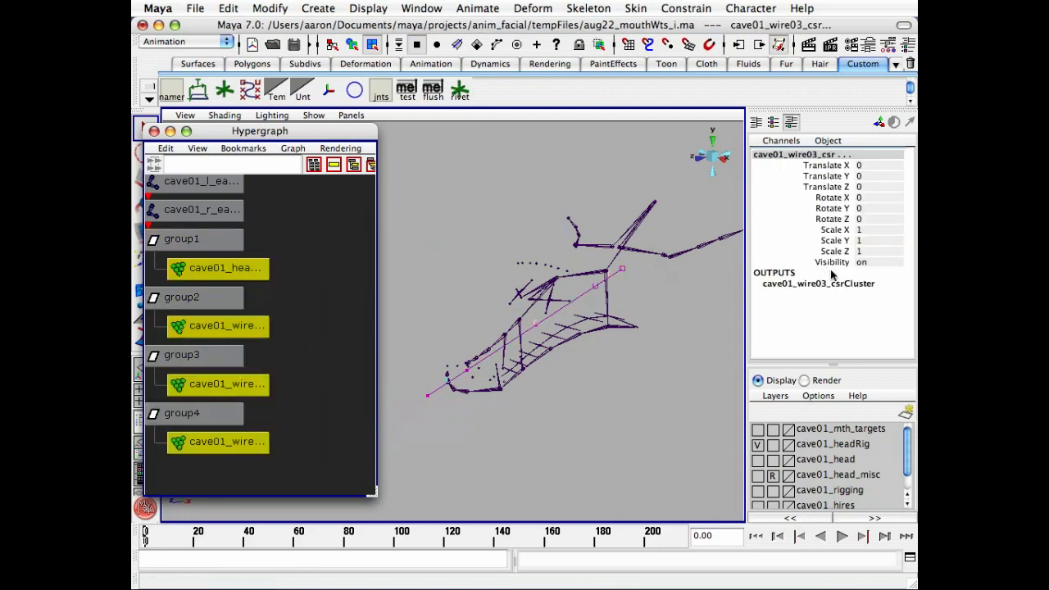
pyautogui.click(831, 263)
pyautogui.rightClick(831, 262)
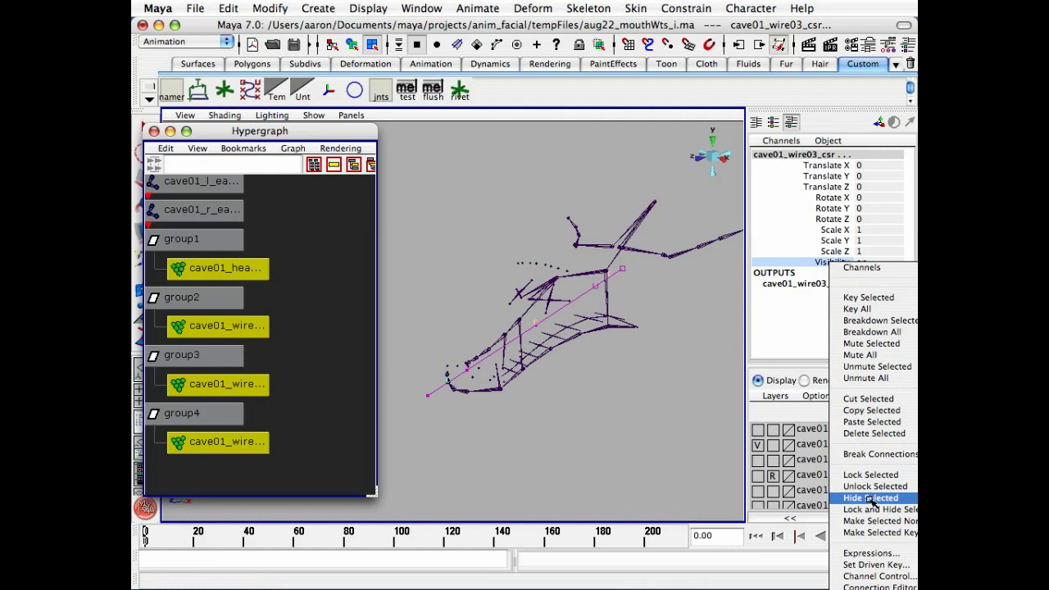
pyautogui.click(903, 499)
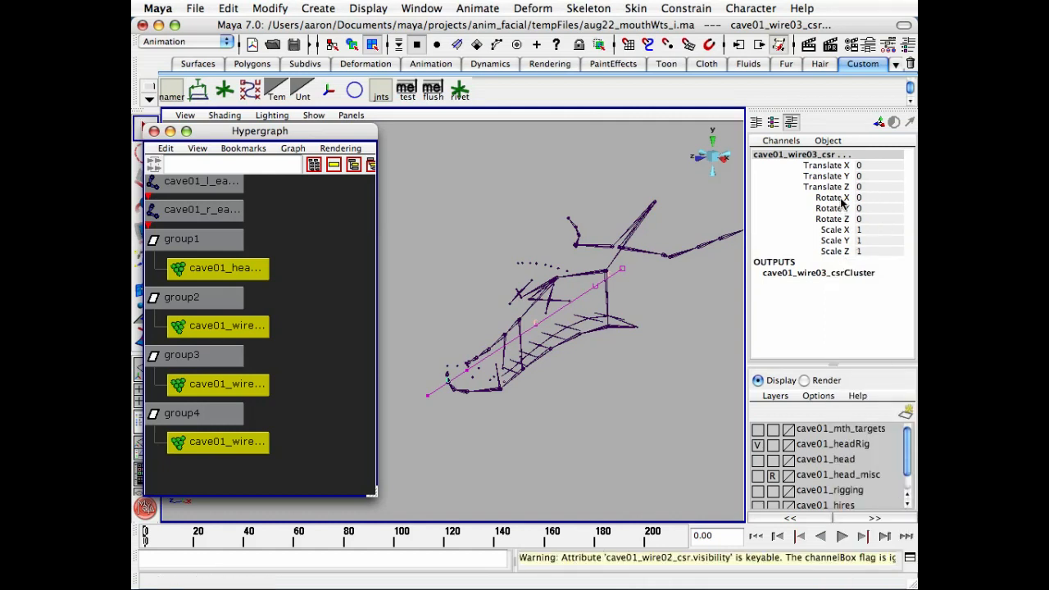
# Lock and hide the Scale X, Y and Z channels on the four clusters, then clear the selection
pyautogui.moveTo(836, 231); pyautogui.dragTo(836, 261)
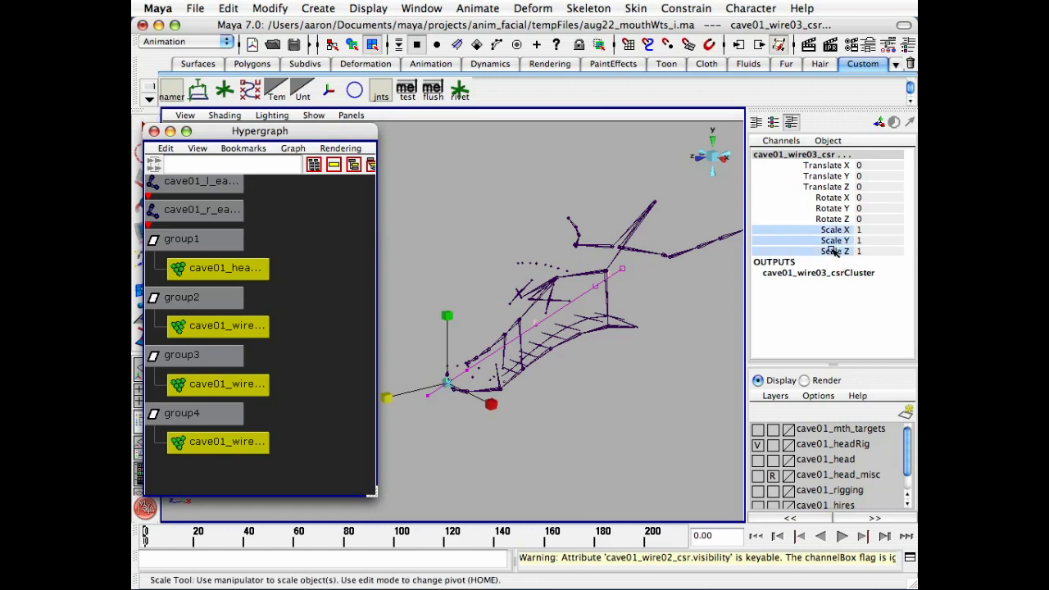
pyautogui.rightClick(833, 252)
pyautogui.click(882, 497)
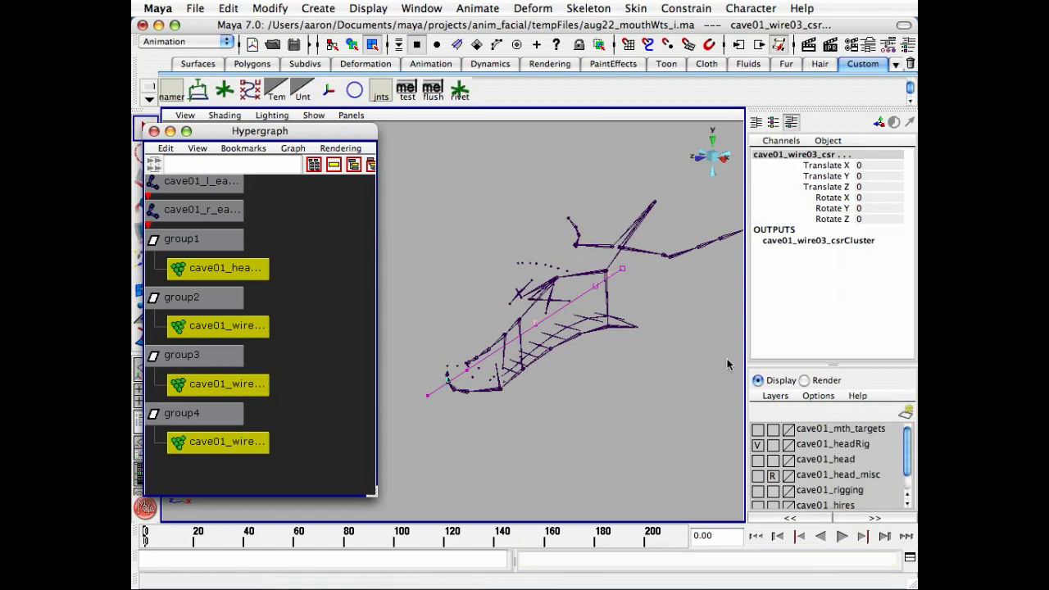
pyautogui.click(295, 351)
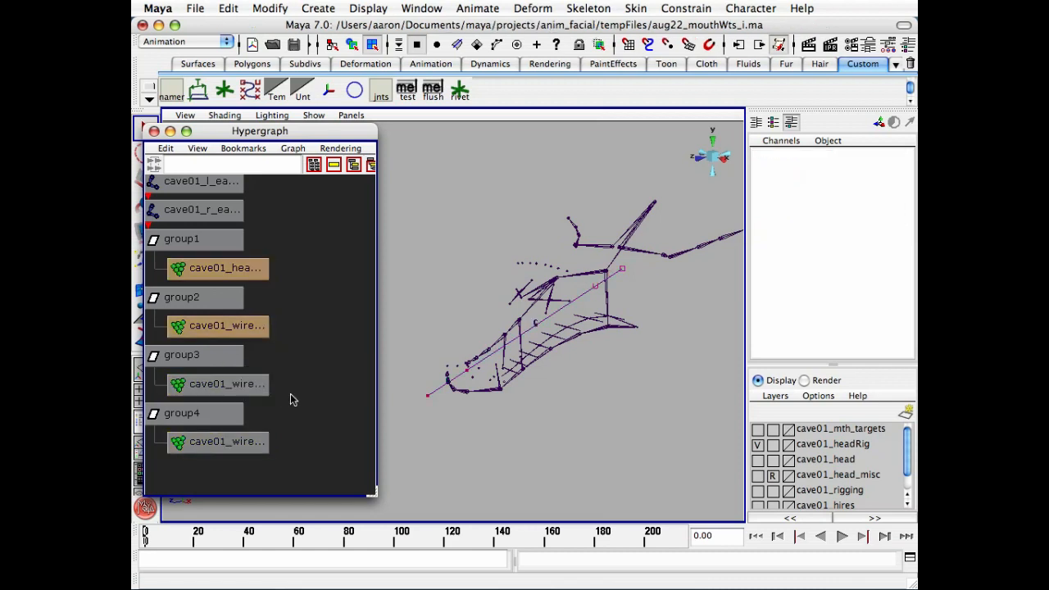
# Hide the Rotate X, Y and Z channels on the cave01_headBase_csr, cave01_wire01_csr and cave01_wire02_csr clusters
pyautogui.moveTo(291, 396); pyautogui.dragTo(257, 261)
pyautogui.moveTo(832, 197); pyautogui.dragTo(824, 214)
pyautogui.rightClick(824, 215)
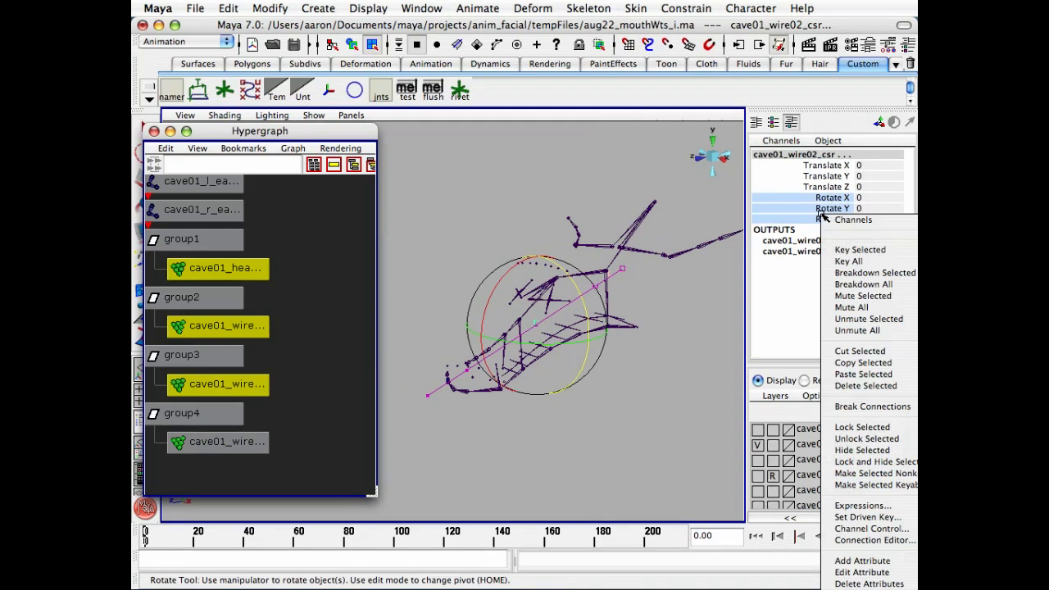
pyautogui.click(884, 453)
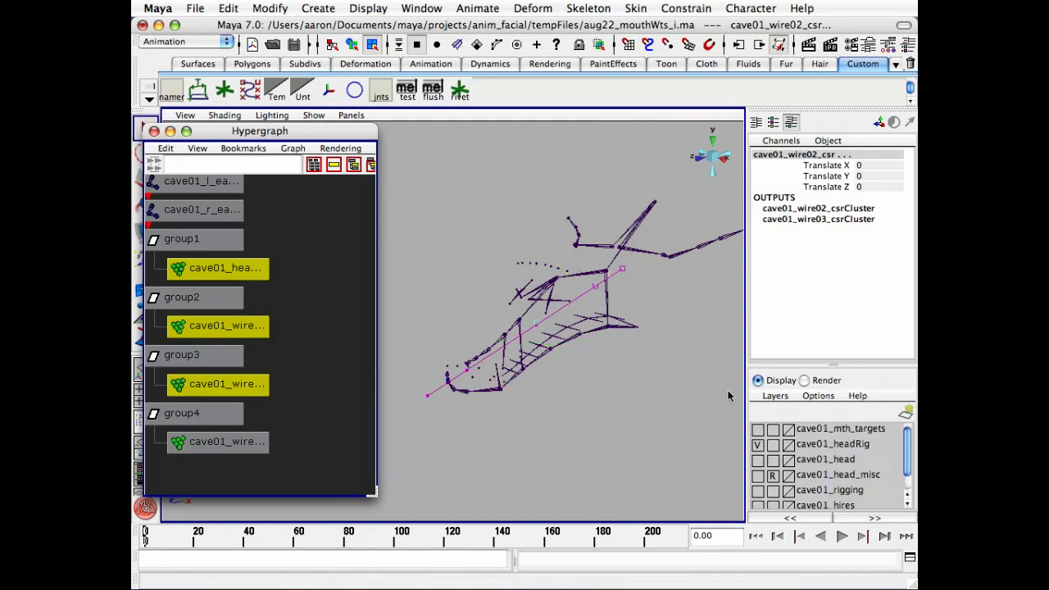
pyautogui.click(552, 453)
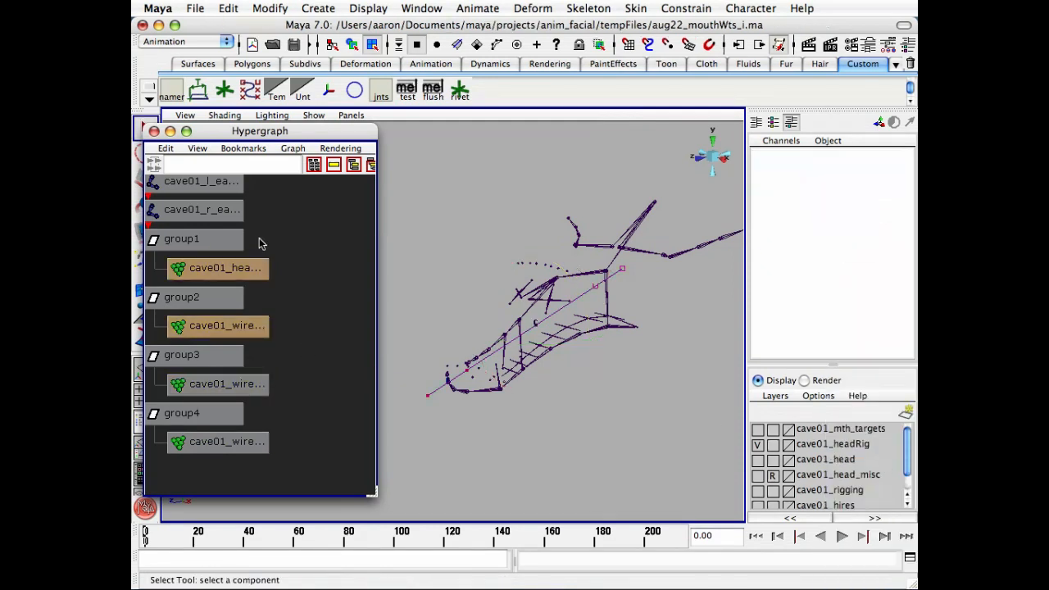
# Lock and hide the Translate X, Y and Z channels on the cave01_headBase_csr and cave01_wire01_csr clusters
pyautogui.moveTo(261, 242); pyautogui.dragTo(254, 331)
pyautogui.press('w')
pyautogui.moveTo(855, 187); pyautogui.dragTo(837, 166)
pyautogui.rightClick(802, 181)
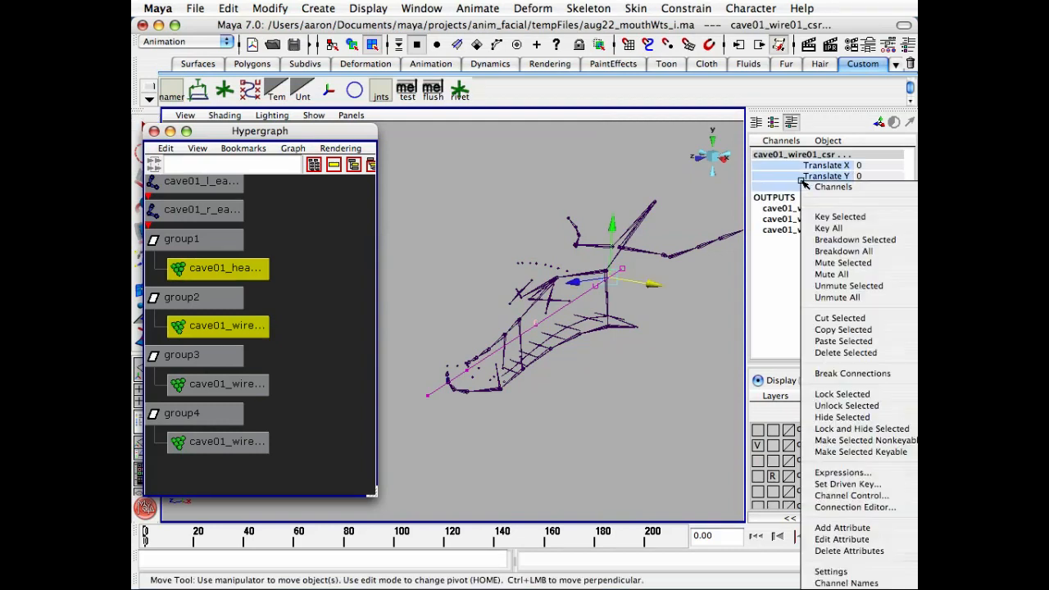
pyautogui.click(871, 429)
pyautogui.press('q')
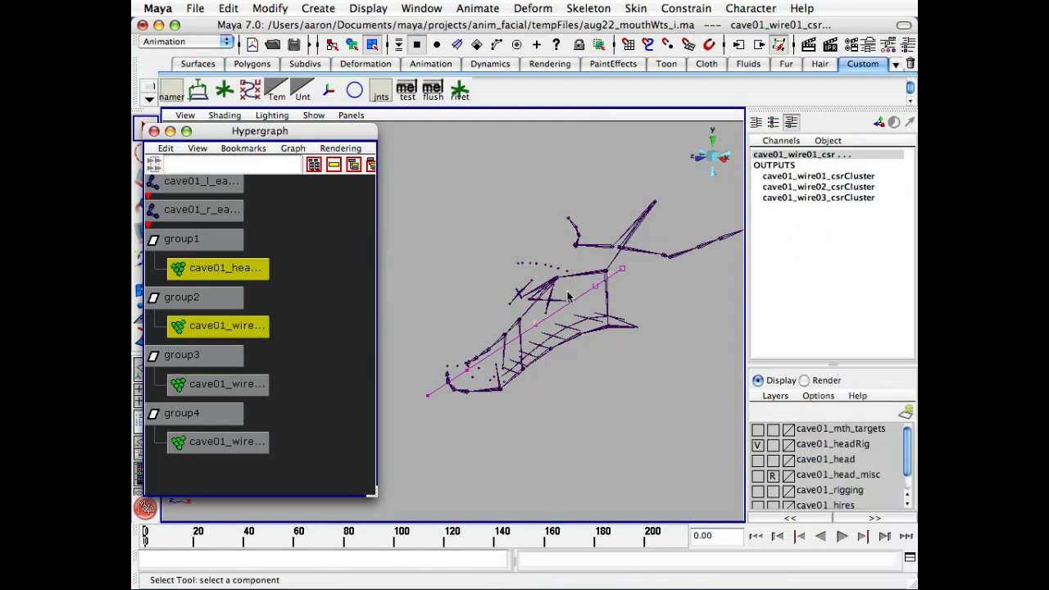
pyautogui.click(583, 427)
# Show the cave01_head layer in shaded display and select the cave01_wire03_csr cluster in object selection mode
pyautogui.keyDown('alt'); pyautogui.moveTo(626, 314); pyautogui.dragTo(554, 310, button='right'); pyautogui.keyUp('alt')
pyautogui.keyDown('alt'); pyautogui.moveTo(554, 311); pyautogui.dragTo(572, 298, button='middle'); pyautogui.keyUp('alt')
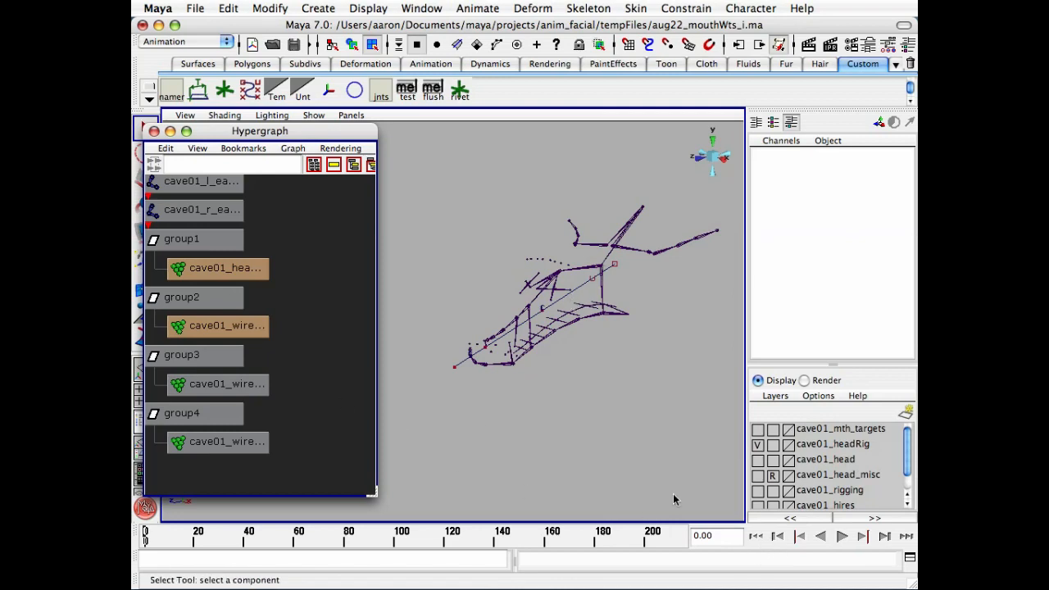
pyautogui.click(757, 460)
pyautogui.keyDown('alt'); pyautogui.moveTo(522, 381); pyautogui.dragTo(529, 407); pyautogui.keyUp('alt')
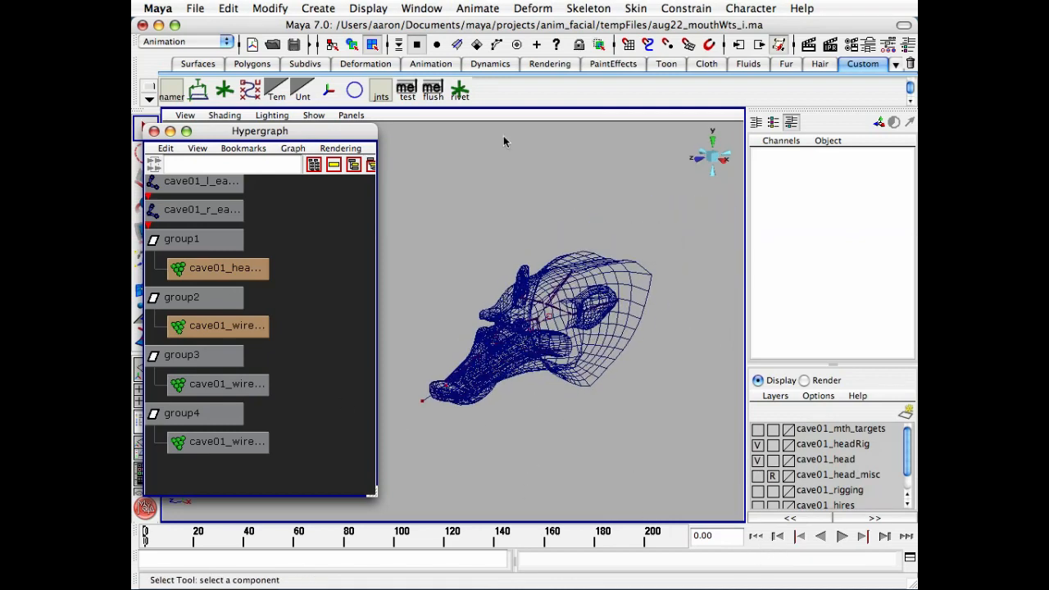
pyautogui.press('F8')
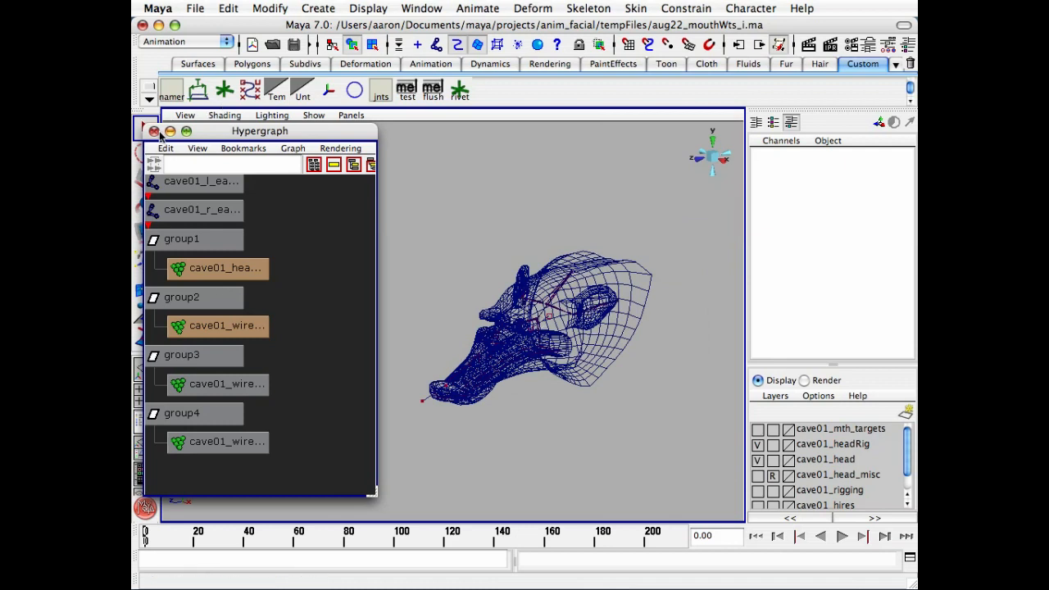
pyautogui.click(220, 442)
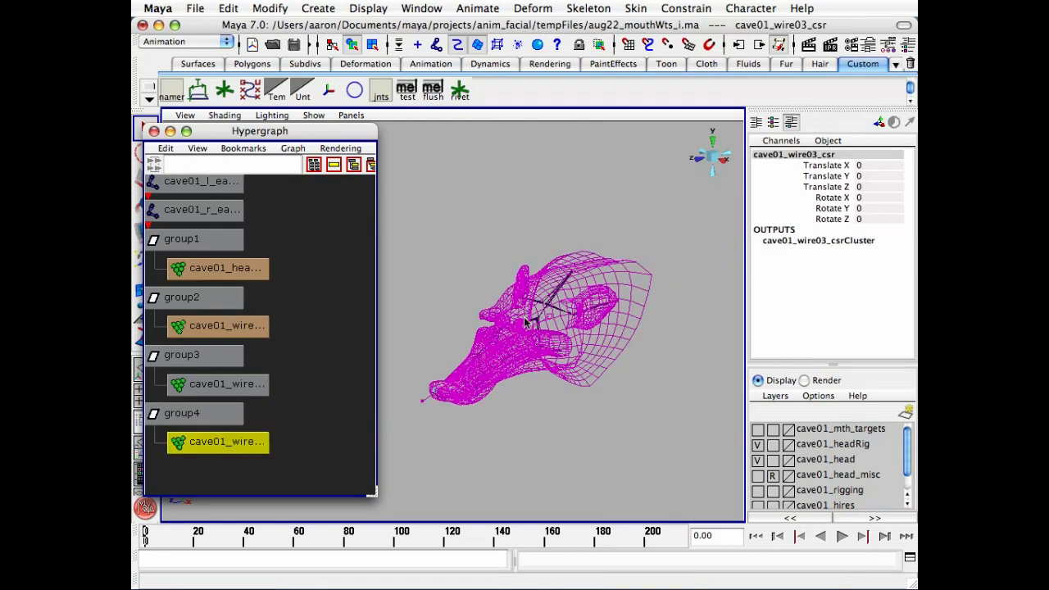
pyautogui.press('5')
pyautogui.keyDown('alt'); pyautogui.moveTo(516, 331); pyautogui.dragTo(616, 298, button='right'); pyautogui.keyUp('alt')
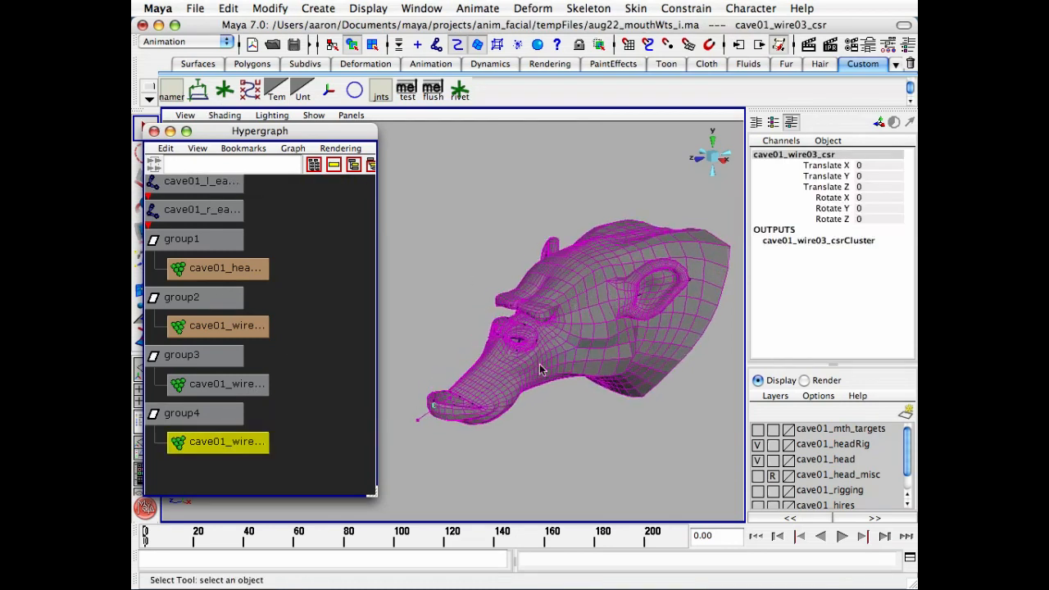
# Test the wire deformation by moving cave01_wire03_csr up about 4.61 in Y, then undo the move and deselect
pyautogui.press('w')
pyautogui.moveTo(462, 432); pyautogui.dragTo(464, 369)
pyautogui.press('z')
pyautogui.keyDown('alt'); pyautogui.moveTo(492, 377); pyautogui.dragTo(543, 370, button='middle'); pyautogui.keyUp('alt')
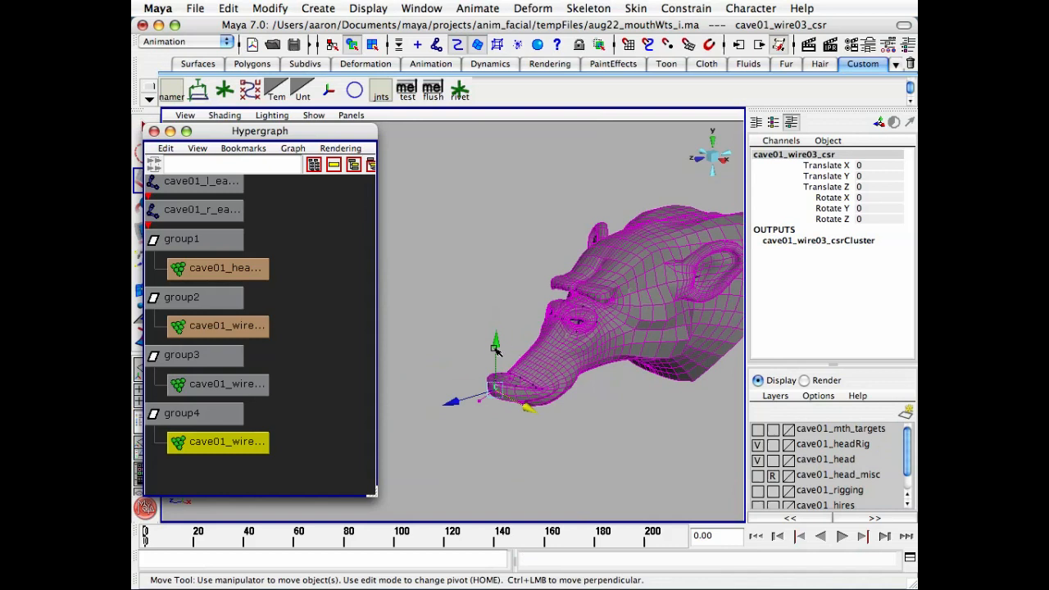
pyautogui.moveTo(495, 349); pyautogui.dragTo(502, 230)
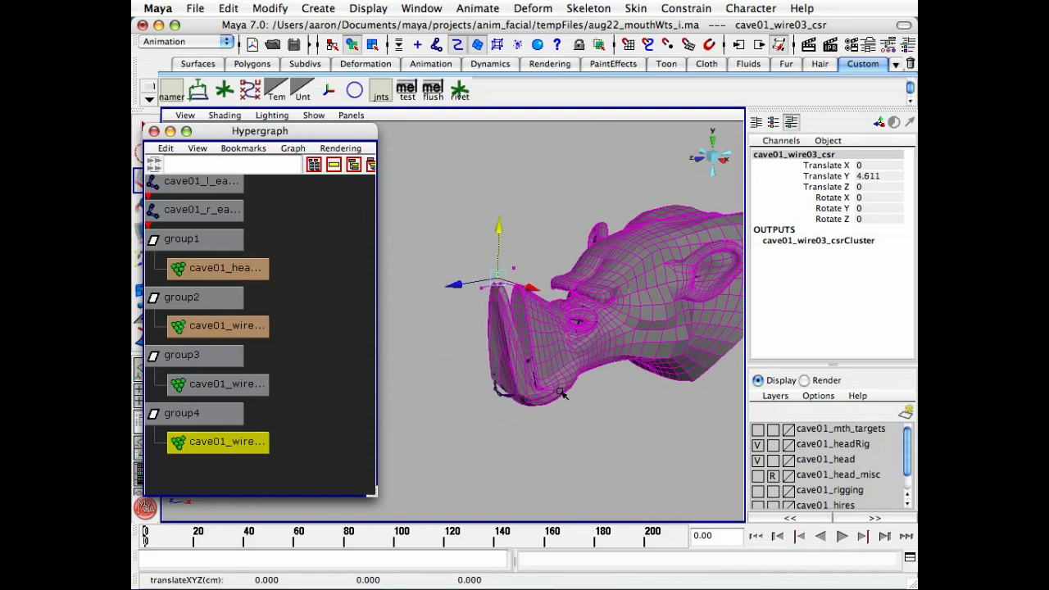
pyautogui.press('z')
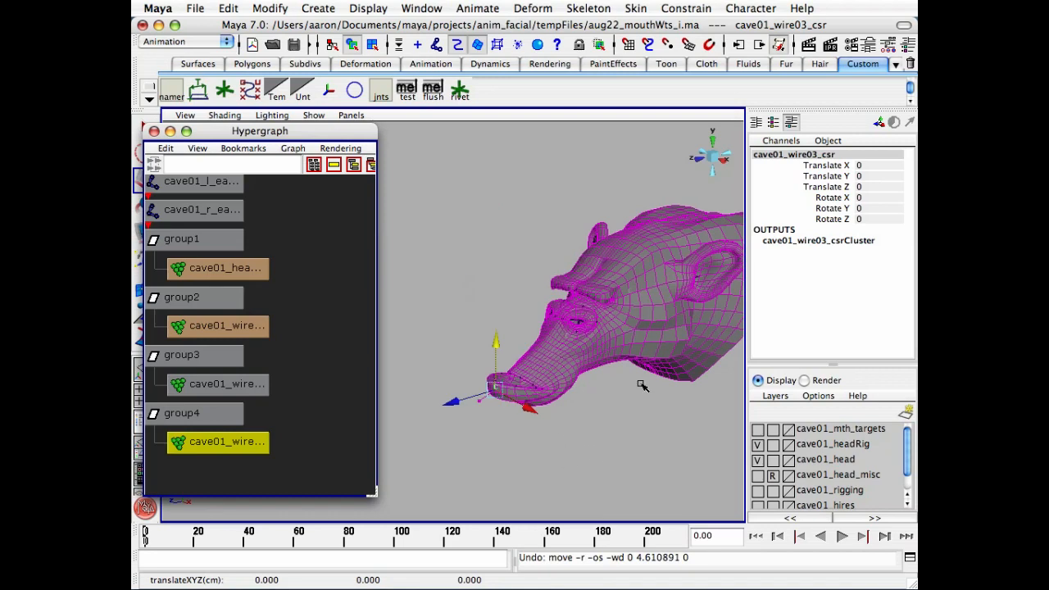
pyautogui.click(543, 464)
# Set the Dropoff Distance[0] of the head mesh's wire1 deformer to 99
pyautogui.click(642, 354)
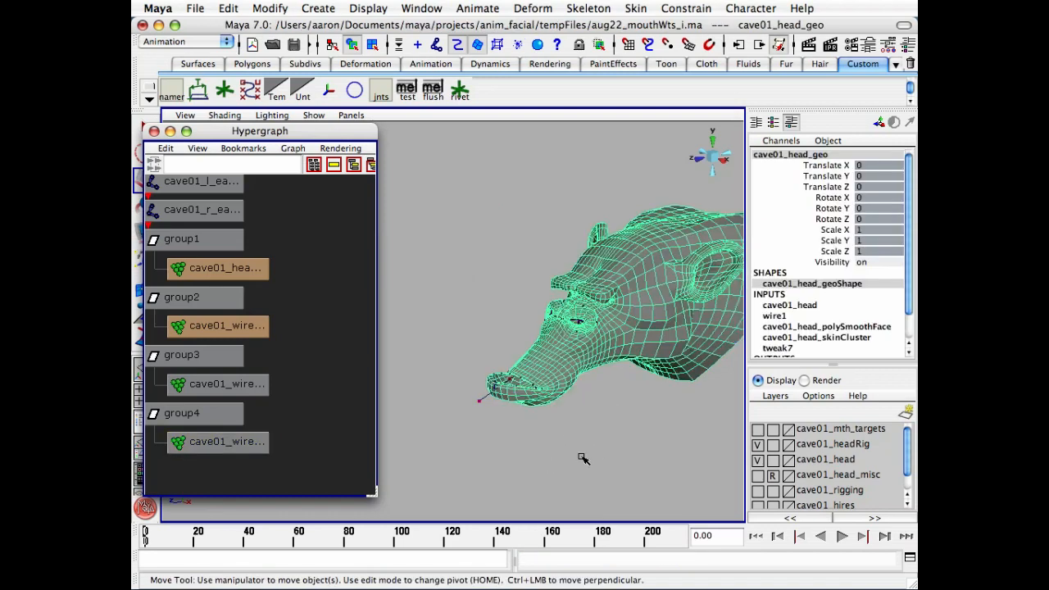
pyautogui.click(783, 317)
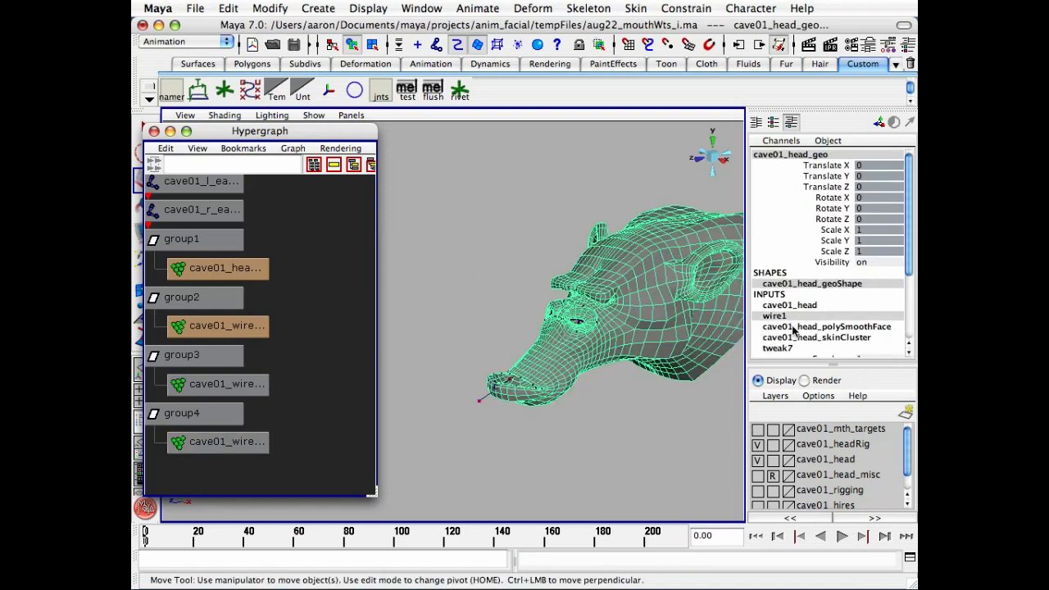
pyautogui.moveTo(908, 232); pyautogui.dragTo(904, 316)
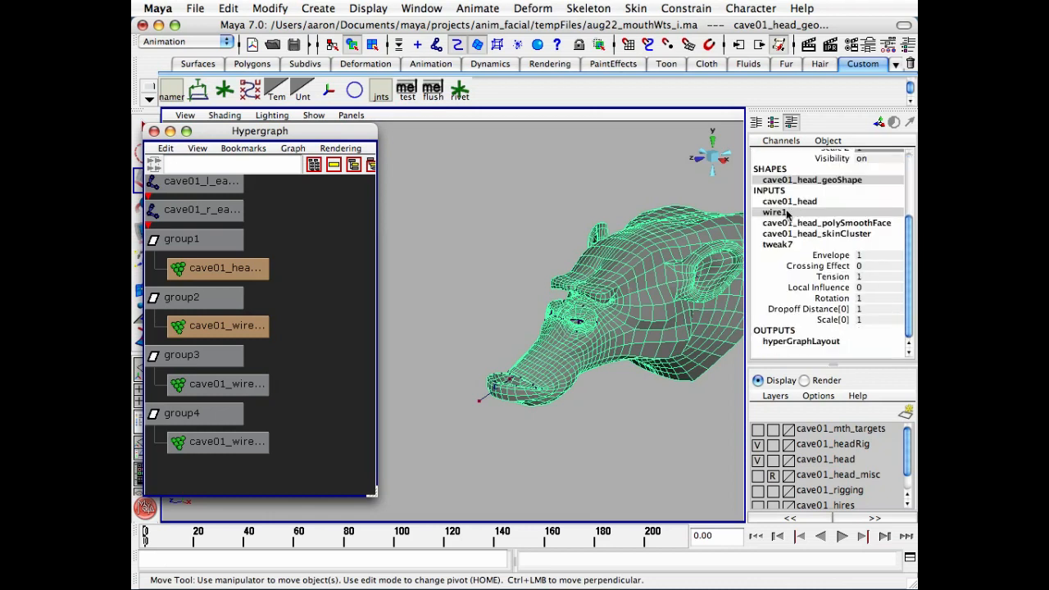
pyautogui.click(867, 312)
pyautogui.press('Return')
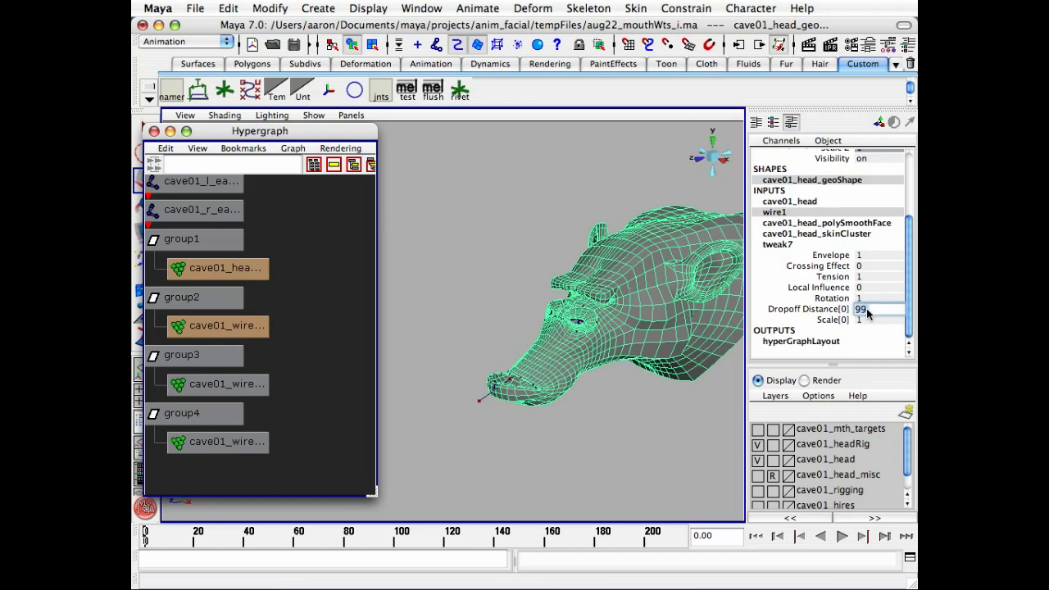
pyautogui.click(520, 428)
# Test the deformation by moving cave01_wire03_csr about 5.96 and cave01_wire02_csr about 4.41 in X, undoing each move
pyautogui.click(264, 441)
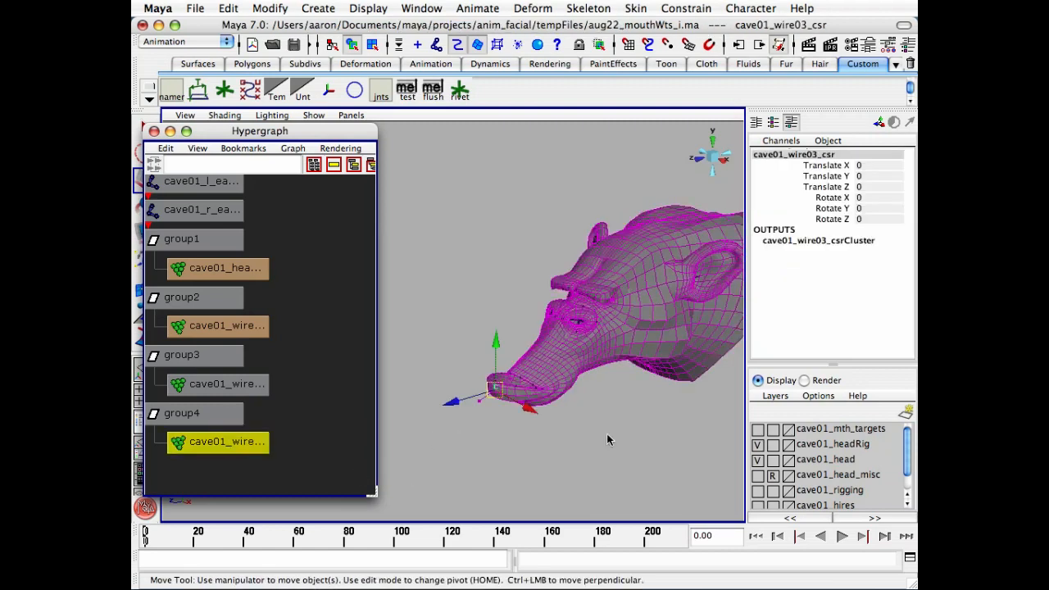
pyautogui.moveTo(526, 409); pyautogui.dragTo(669, 421)
pyautogui.click(220, 383)
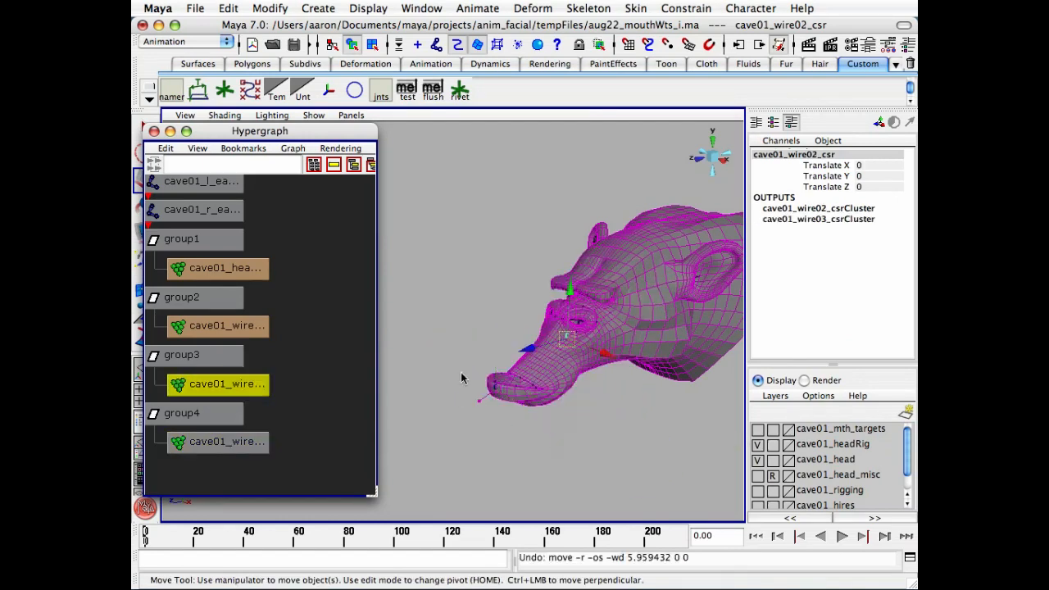
pyautogui.moveTo(621, 354); pyautogui.dragTo(632, 445)
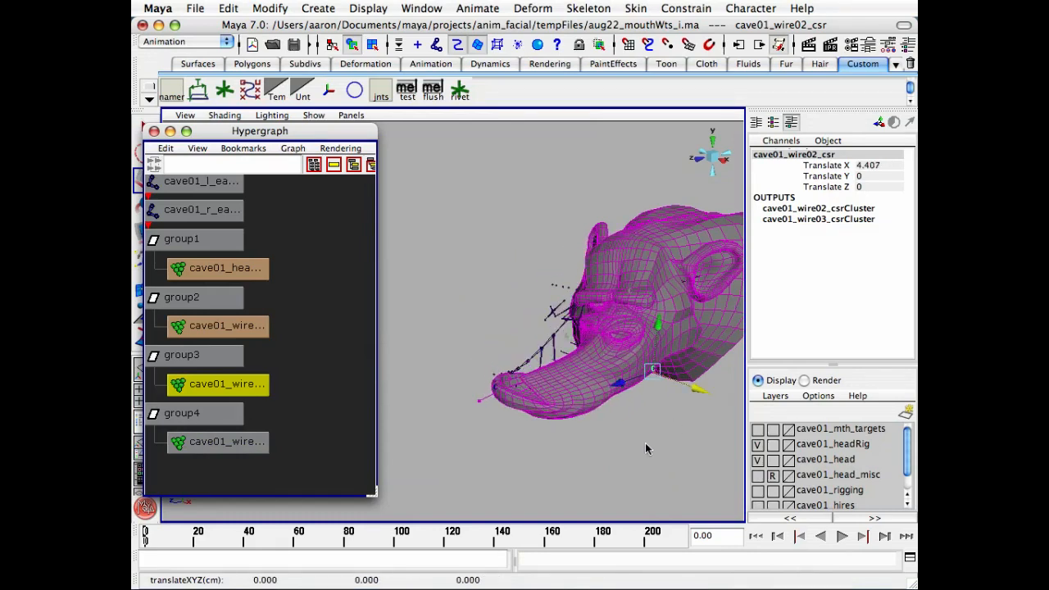
pyautogui.hotkey('ctrl', 'z')
pyautogui.click(632, 438)
pyautogui.keyDown('alt'); pyautogui.moveTo(632, 439); pyautogui.dragTo(597, 363, button='right'); pyautogui.keyUp('alt')
pyautogui.keyDown('alt'); pyautogui.moveTo(597, 363); pyautogui.dragTo(539, 374, button='middle'); pyautogui.keyUp('alt')
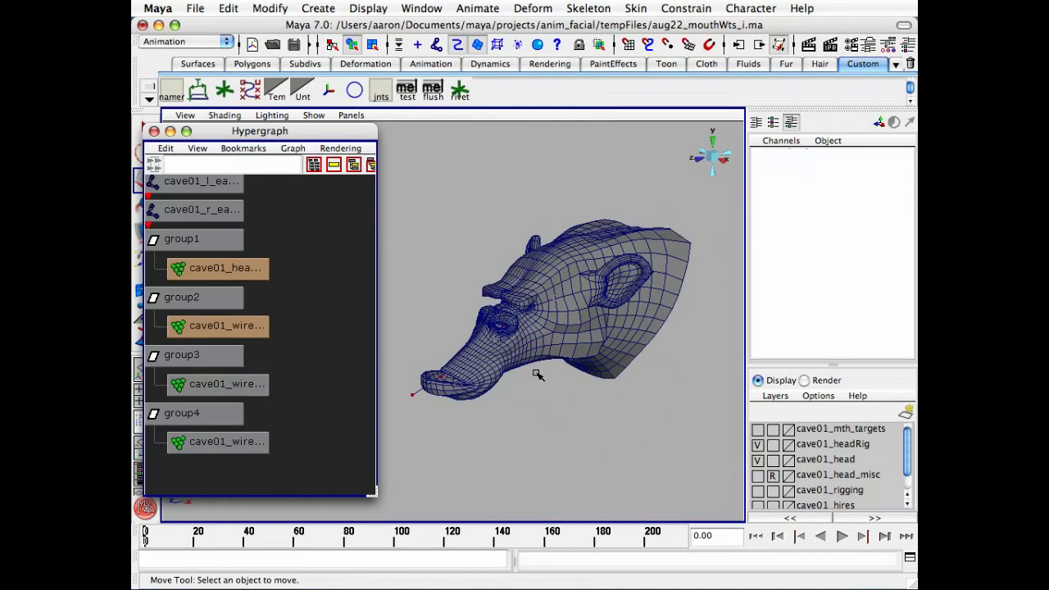
# Examine the full list of input operations on cave01_head_geo, checking the deformer order, and clear the selection
pyautogui.click(606, 368)
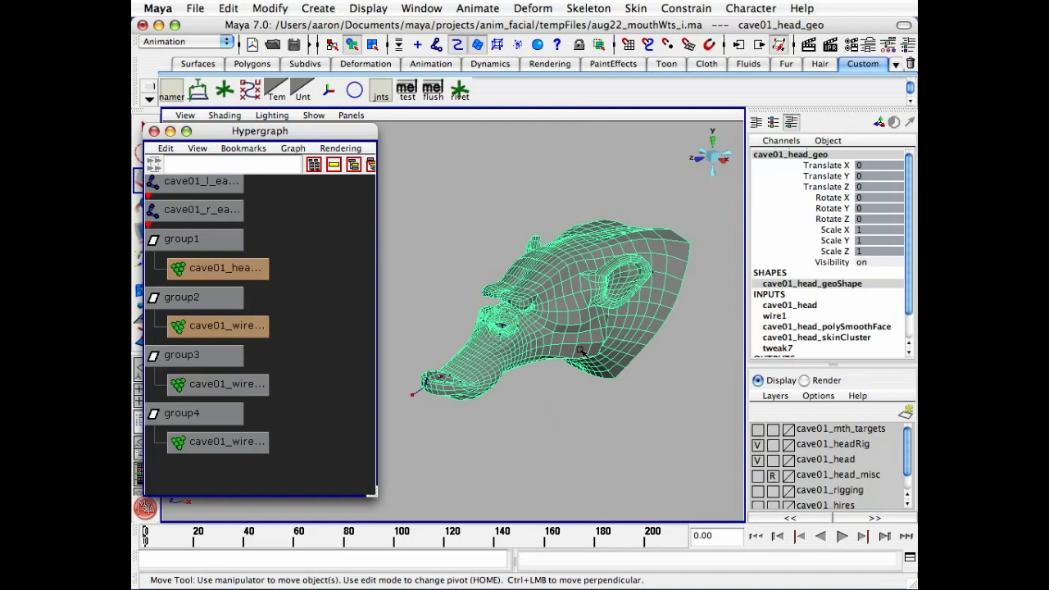
pyautogui.click(739, 47)
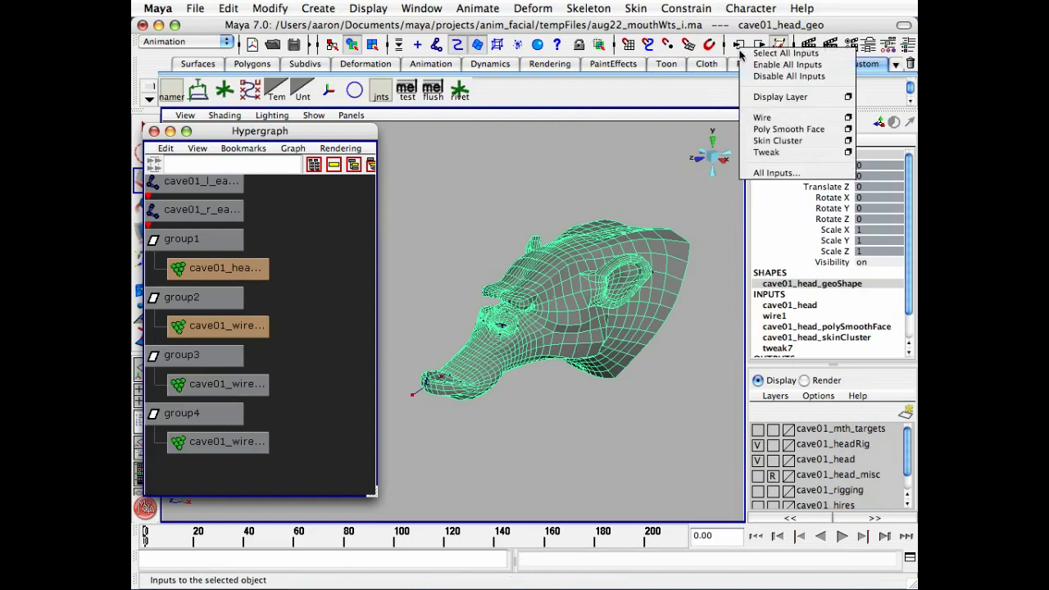
pyautogui.click(827, 174)
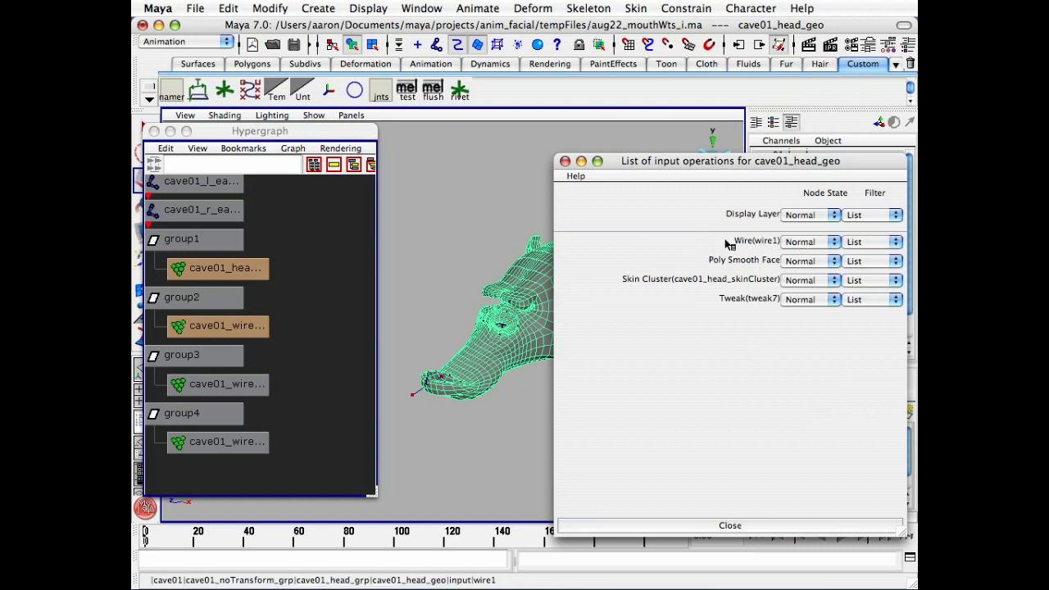
pyautogui.click(731, 526)
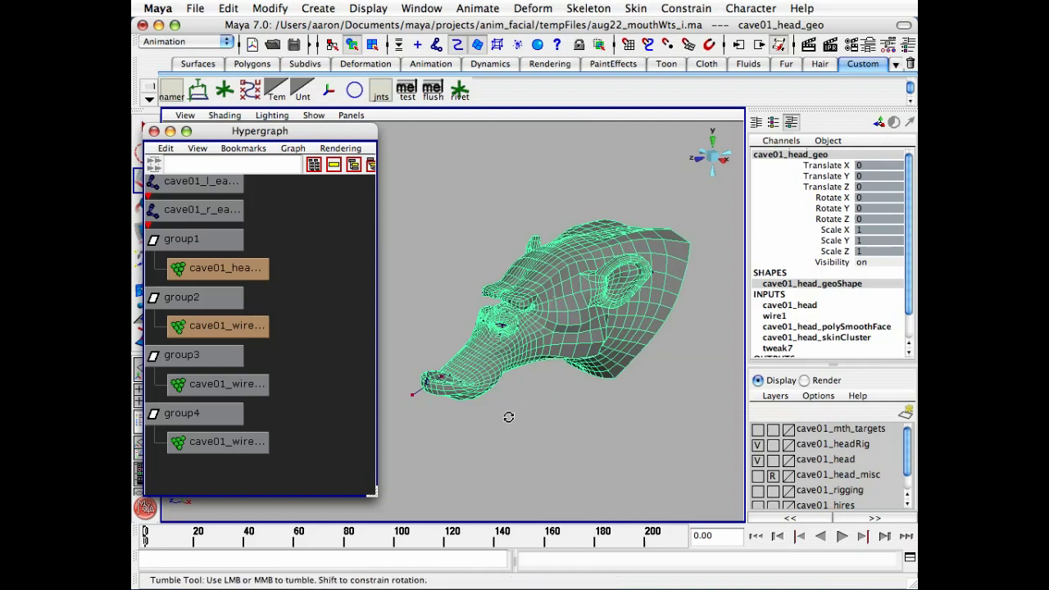
pyautogui.keyDown('alt'); pyautogui.moveTo(508, 416); pyautogui.dragTo(537, 362); pyautogui.keyUp('alt')
pyautogui.keyDown('alt'); pyautogui.moveTo(614, 382); pyautogui.dragTo(578, 357, button='middle'); pyautogui.keyUp('alt')
pyautogui.click(622, 445)
pyautogui.keyDown('alt'); pyautogui.moveTo(534, 304); pyautogui.dragTo(551, 306, button='middle'); pyautogui.keyUp('alt')
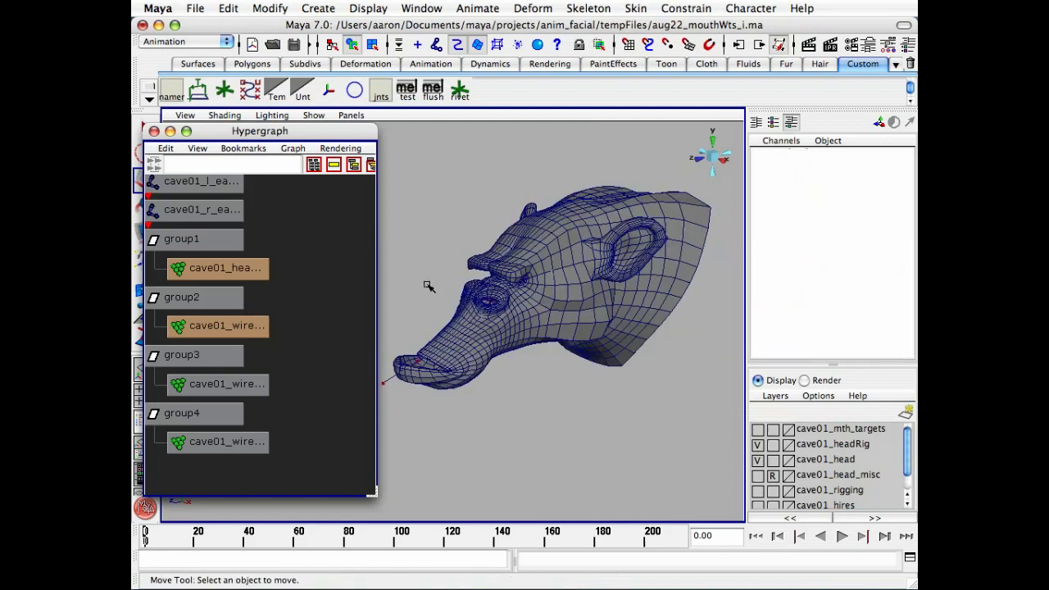
# Close the Hypergraph and select the cave01_head_wire curve with the head displayed in wireframe
pyautogui.click(154, 131)
pyautogui.keyDown('alt'); pyautogui.moveTo(471, 269); pyautogui.dragTo(394, 256, button='middle'); pyautogui.keyUp('alt')
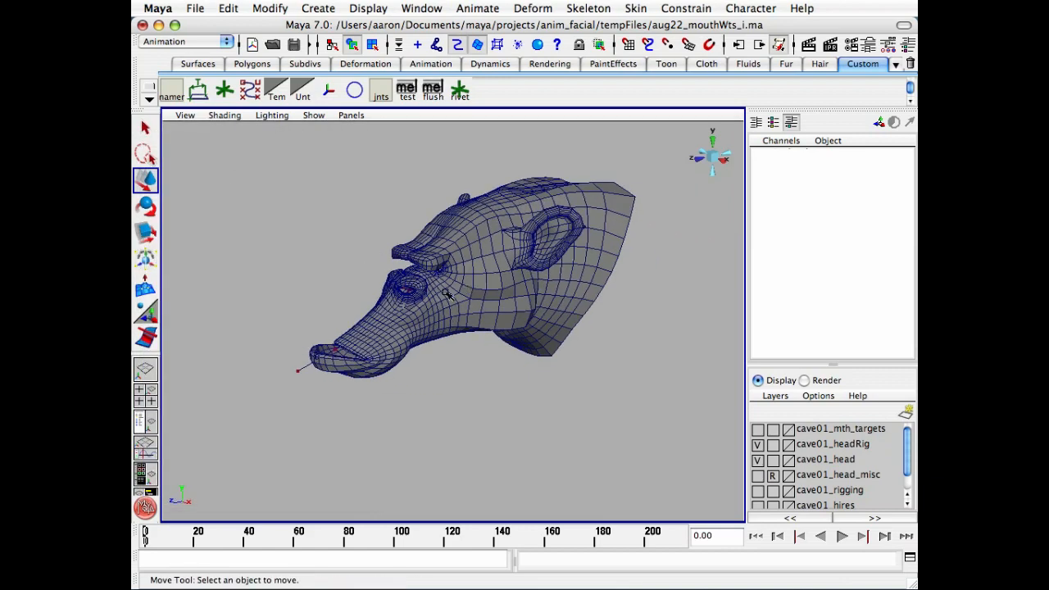
pyautogui.keyDown('alt'); pyautogui.moveTo(456, 369); pyautogui.dragTo(462, 369, button='middle'); pyautogui.keyUp('alt')
pyautogui.press('4')
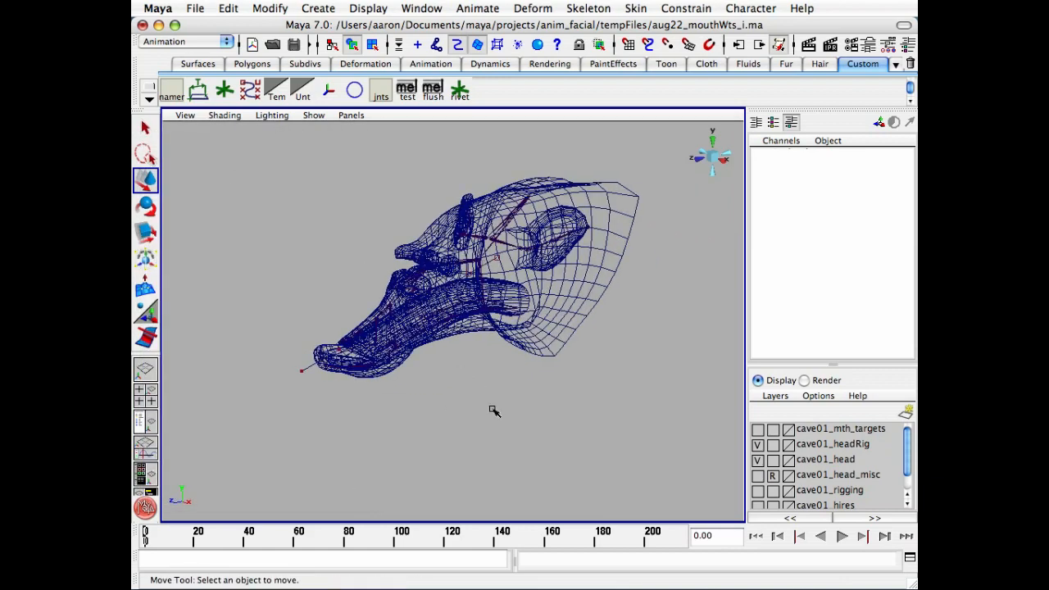
pyautogui.click(309, 368)
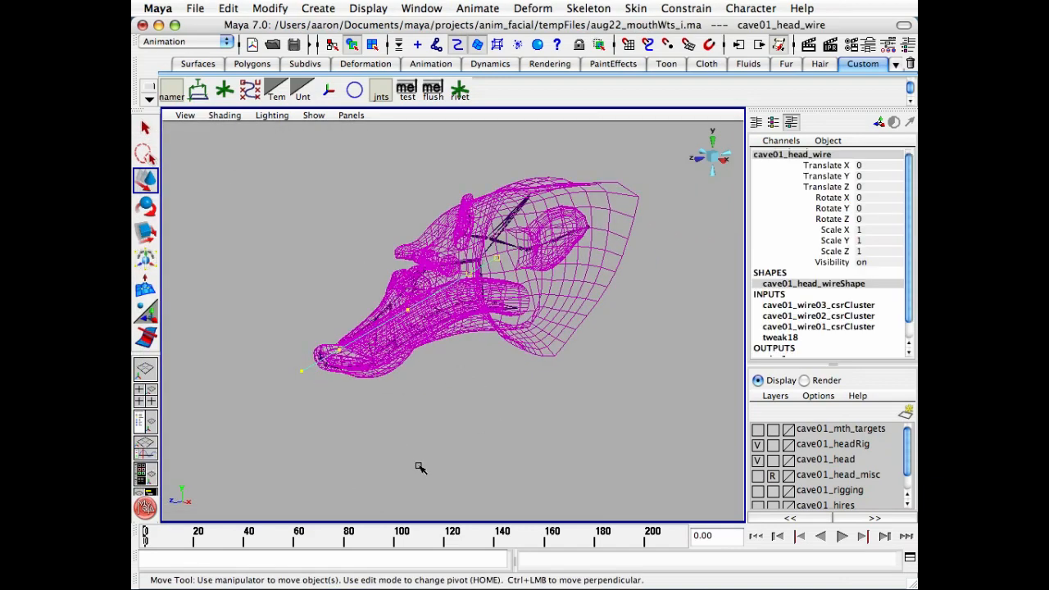
# Play the animation to check that the wire follows the head, and set the current time to frame 70
pyautogui.hotkey('alt', 'v')
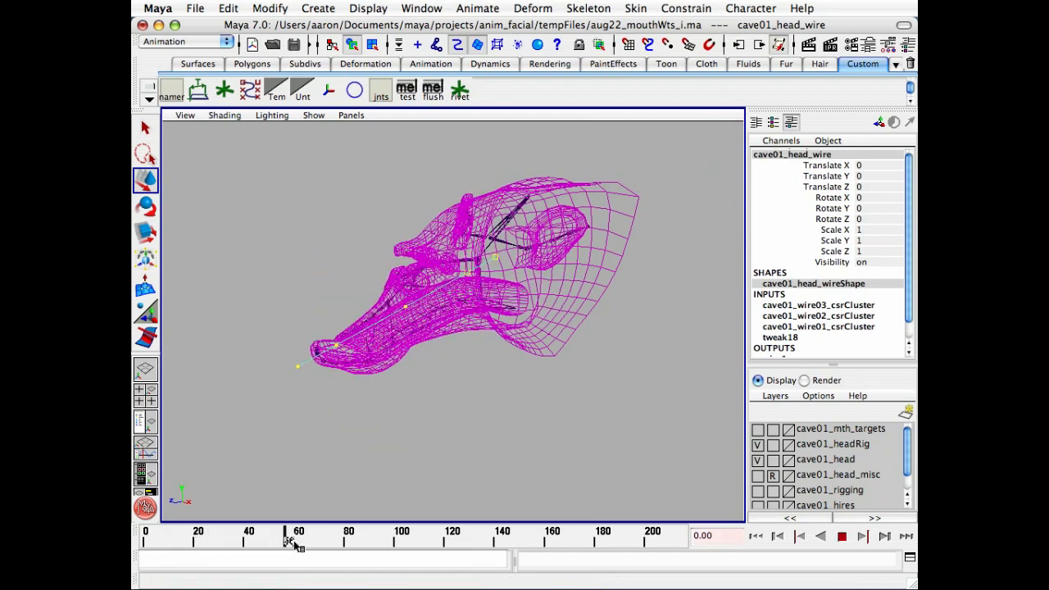
pyautogui.hotkey('alt', 'v')
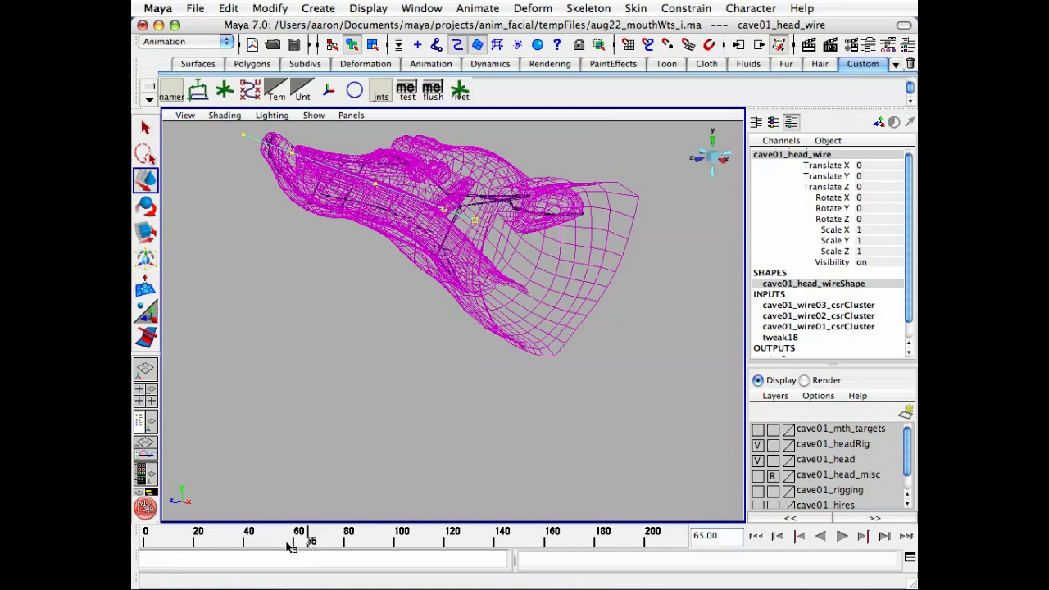
pyautogui.keyDown('alt'); pyautogui.moveTo(304, 373); pyautogui.dragTo(328, 421); pyautogui.keyUp('alt')
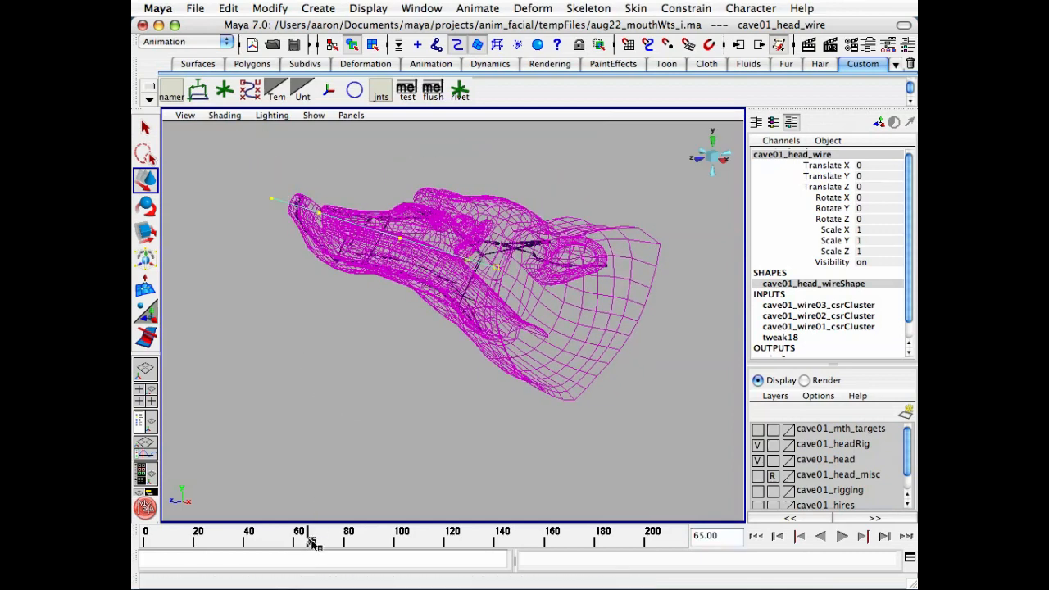
pyautogui.moveTo(311, 543)
pyautogui.mouseDown()
pyautogui.moveTo(465, 551)
pyautogui.moveTo(320, 554)
pyautogui.mouseUp()
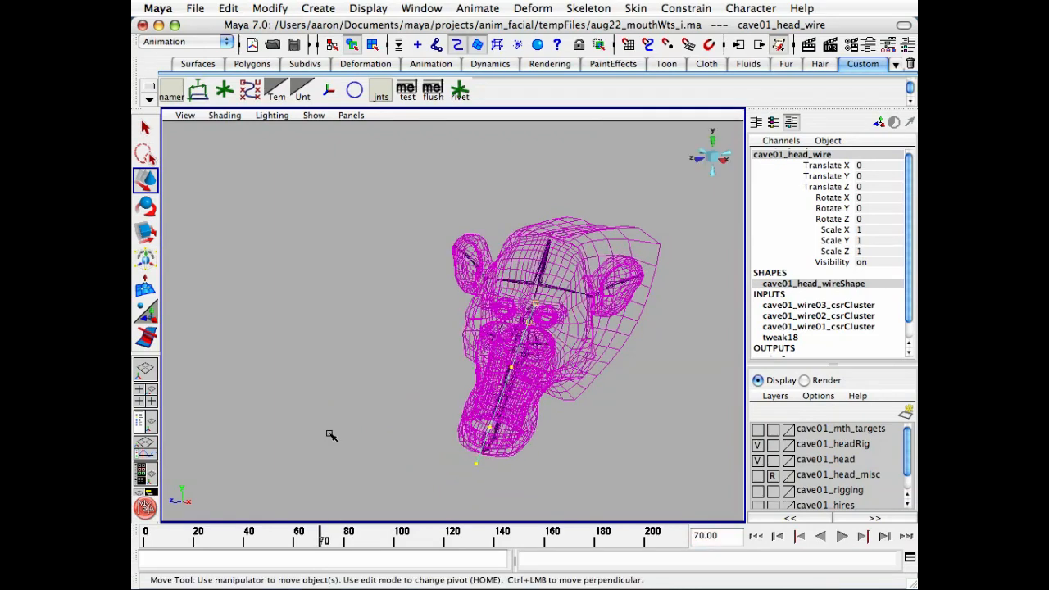
# Return to shaded display and move the cave01_wire03_csr cluster about 4.296 in X
pyautogui.press('5')
pyautogui.keyDown('alt'); pyautogui.moveTo(367, 319); pyautogui.dragTo(307, 280, button='middle'); pyautogui.keyUp('alt')
pyautogui.keyDown('alt'); pyautogui.moveTo(307, 279); pyautogui.dragTo(311, 373); pyautogui.keyUp('alt')
pyautogui.click(473, 423)
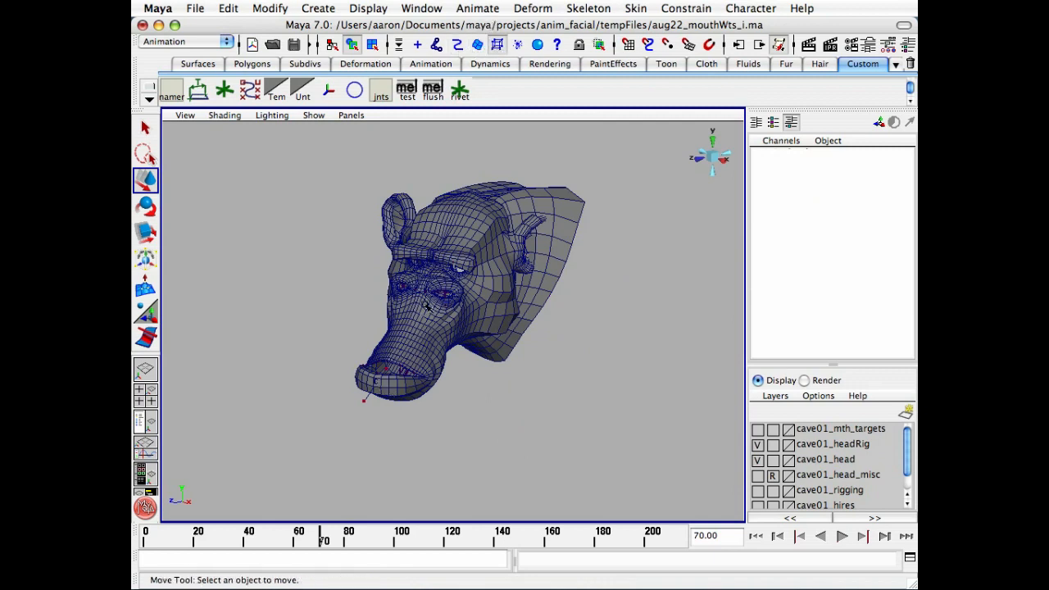
pyautogui.click(377, 383)
pyautogui.keyDown('alt'); pyautogui.moveTo(418, 382); pyautogui.dragTo(458, 412); pyautogui.keyUp('alt')
pyautogui.moveTo(435, 469); pyautogui.dragTo(579, 464)
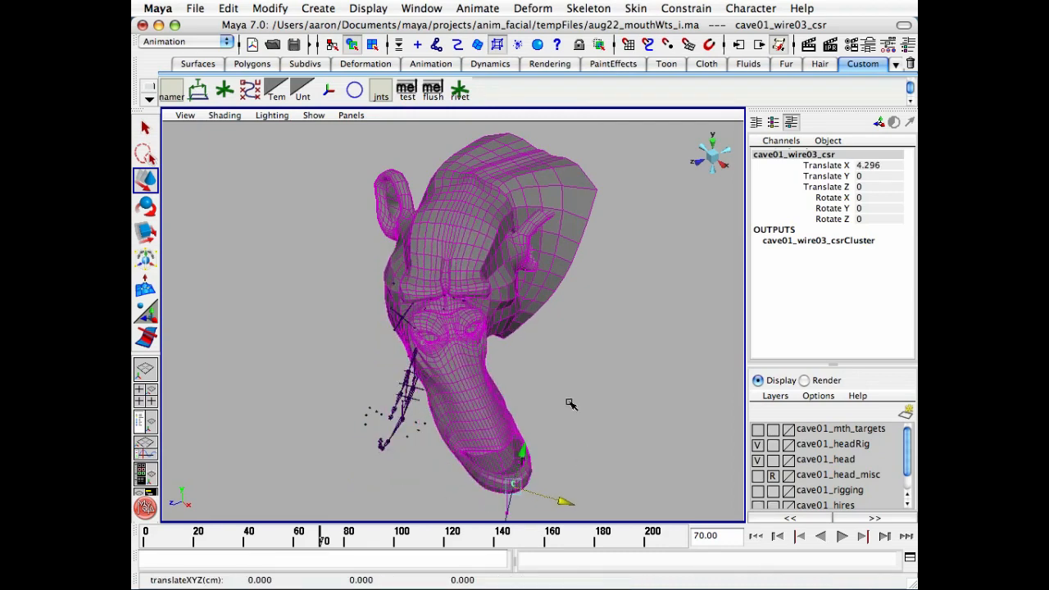
pyautogui.keyDown('alt'); pyautogui.moveTo(545, 427); pyautogui.dragTo(484, 396); pyautogui.keyUp('alt')
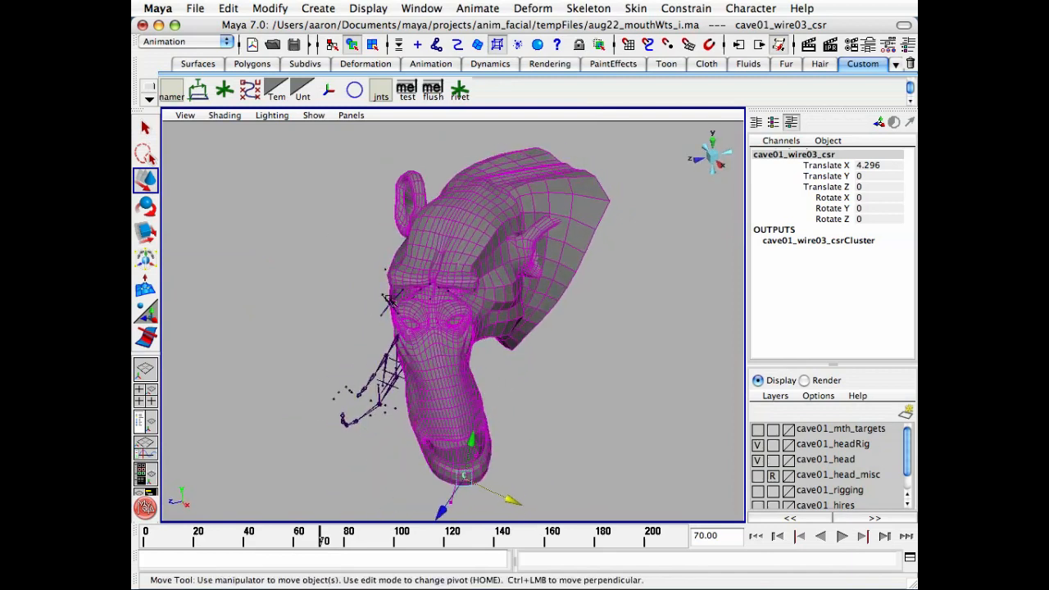
# Hide the joints in the viewport, switch to wireframe and clear the selection
pyautogui.click(314, 115)
pyautogui.click(332, 270)
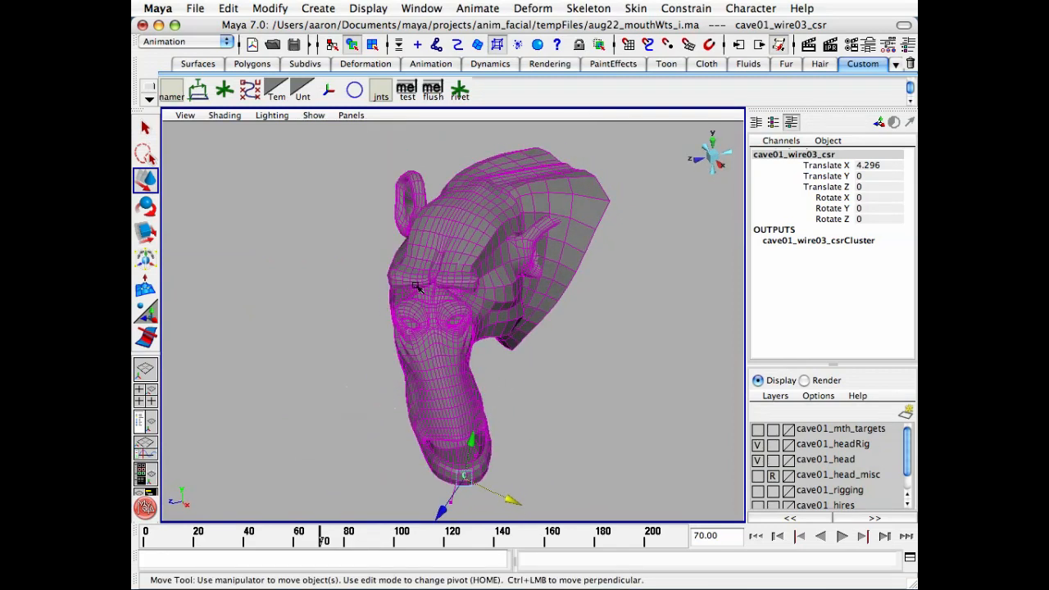
pyautogui.moveTo(444, 341)
pyautogui.keyDown('alt'); pyautogui.mouseDown()
pyautogui.moveTo(416, 377)
pyautogui.moveTo(375, 335)
pyautogui.moveTo(382, 363)
pyautogui.moveTo(342, 344)
pyautogui.mouseUp(); pyautogui.keyUp('alt')
pyautogui.press('4')
pyautogui.click(402, 406)
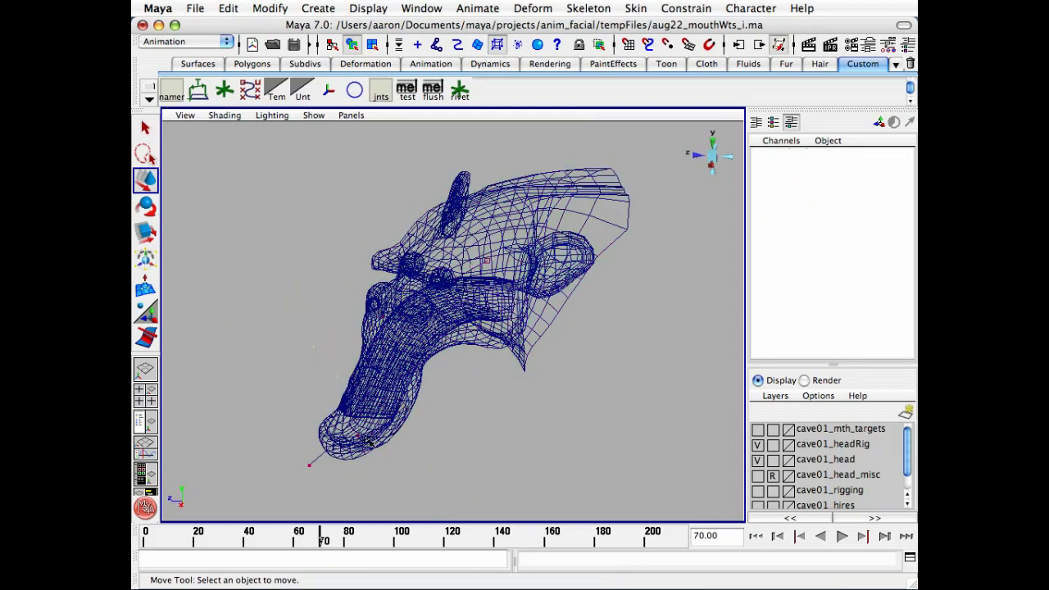
# In shaded display, move the cave01_wire03_csr cluster down to about -3.452 in Y
pyautogui.press('5')
pyautogui.keyDown('alt'); pyautogui.moveTo(364, 450); pyautogui.dragTo(407, 422); pyautogui.keyUp('alt')
pyautogui.click(376, 456)
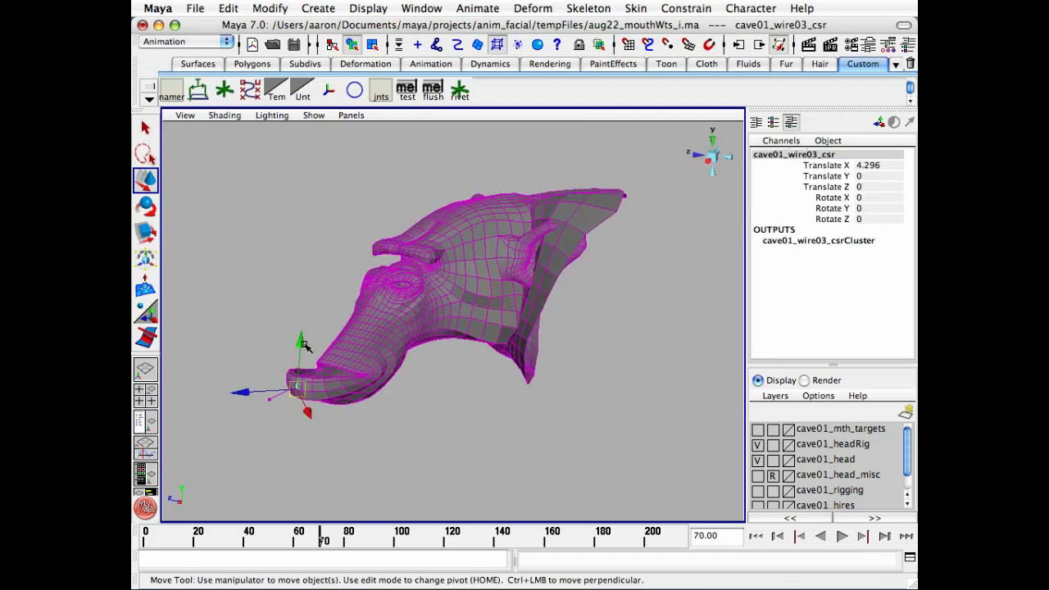
pyautogui.moveTo(302, 345); pyautogui.dragTo(291, 448)
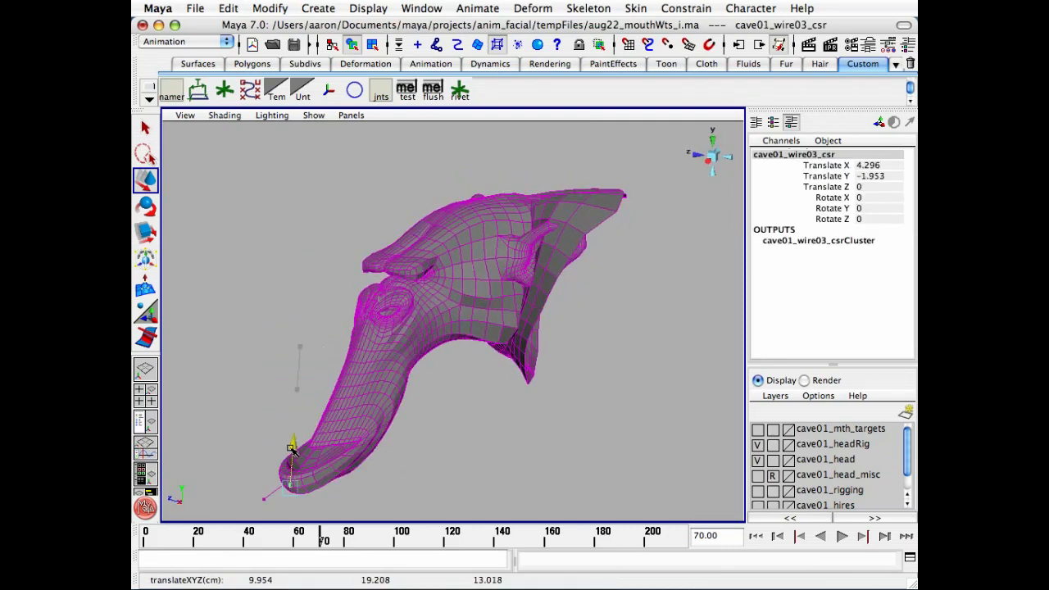
# Try rotating cave01_wire03_csr by about 7.1, 1.5 and -11.1 degrees, undo the rotation and deselect
pyautogui.press('e')
pyautogui.keyDown('alt'); pyautogui.moveTo(317, 387); pyautogui.dragTo(355, 285, button='middle'); pyautogui.keyUp('alt')
pyautogui.moveTo(308, 363); pyautogui.dragTo(321, 392)
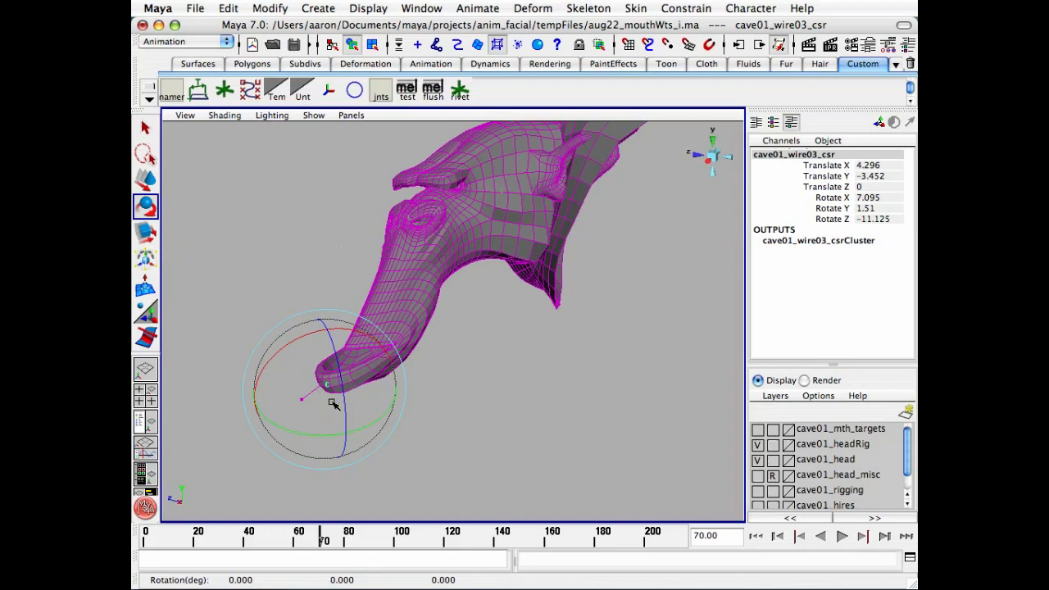
pyautogui.press('z')
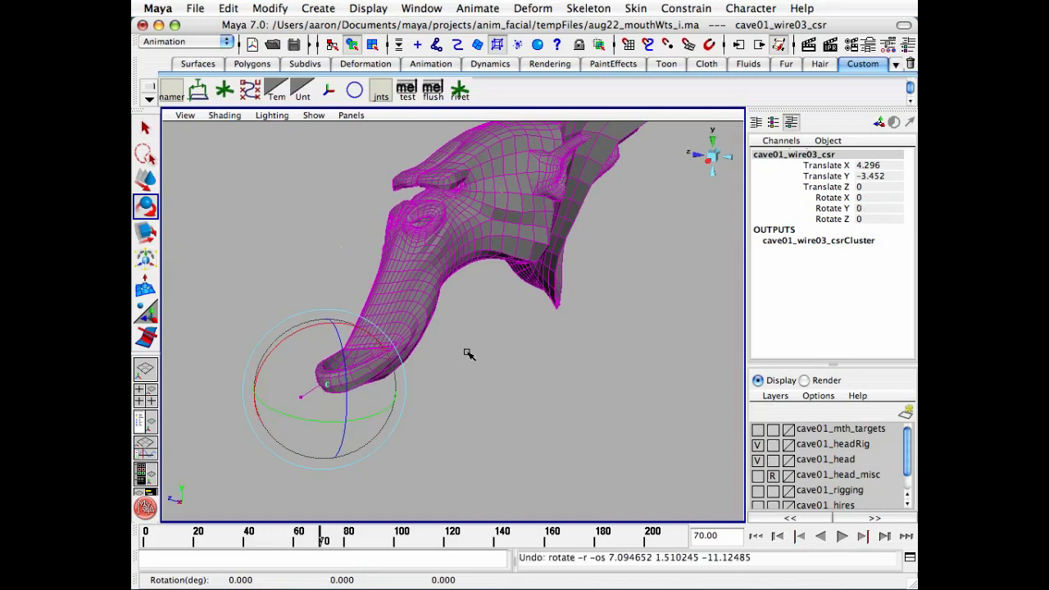
pyautogui.keyDown('alt'); pyautogui.moveTo(445, 354); pyautogui.dragTo(501, 358); pyautogui.keyUp('alt')
pyautogui.click(525, 354)
# Select cave01_wire02_csr in the Hypergraph and move it about 1.727 in X
pyautogui.press('h')
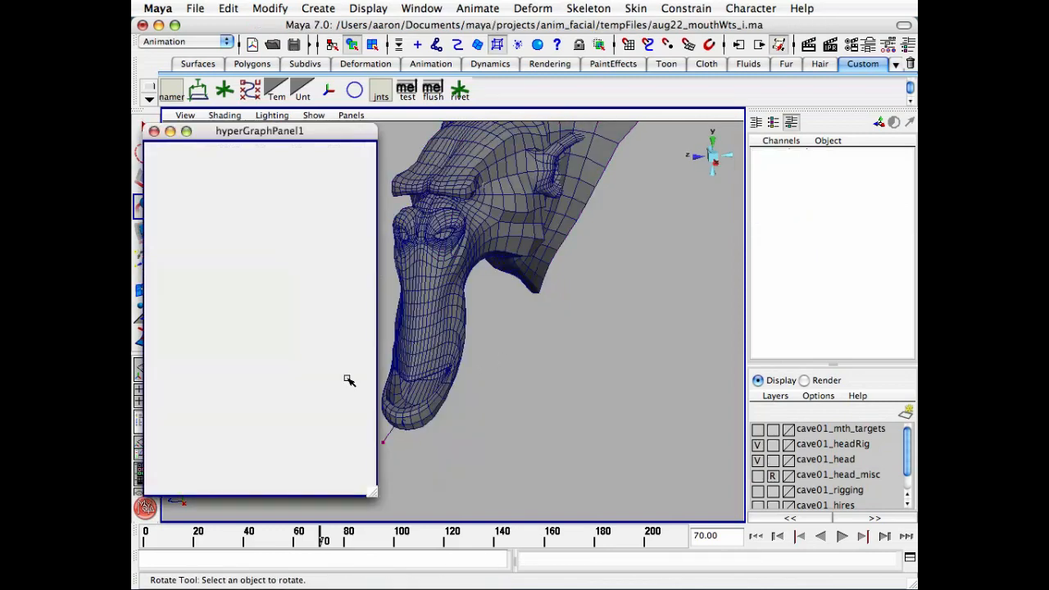
pyautogui.click(219, 384)
pyautogui.click(154, 132)
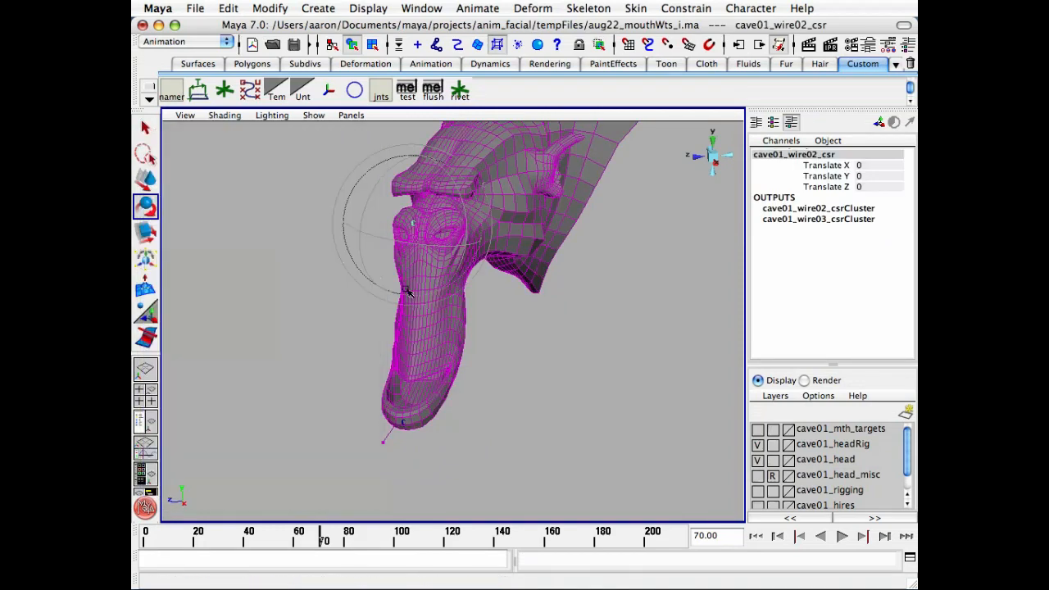
pyautogui.press('w')
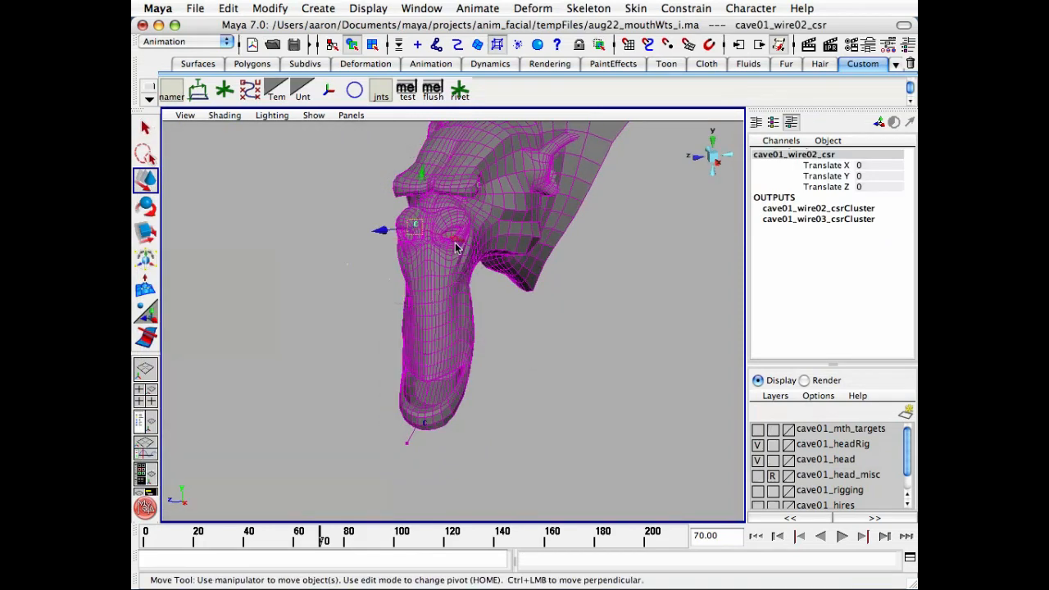
pyautogui.moveTo(456, 248); pyautogui.dragTo(497, 263)
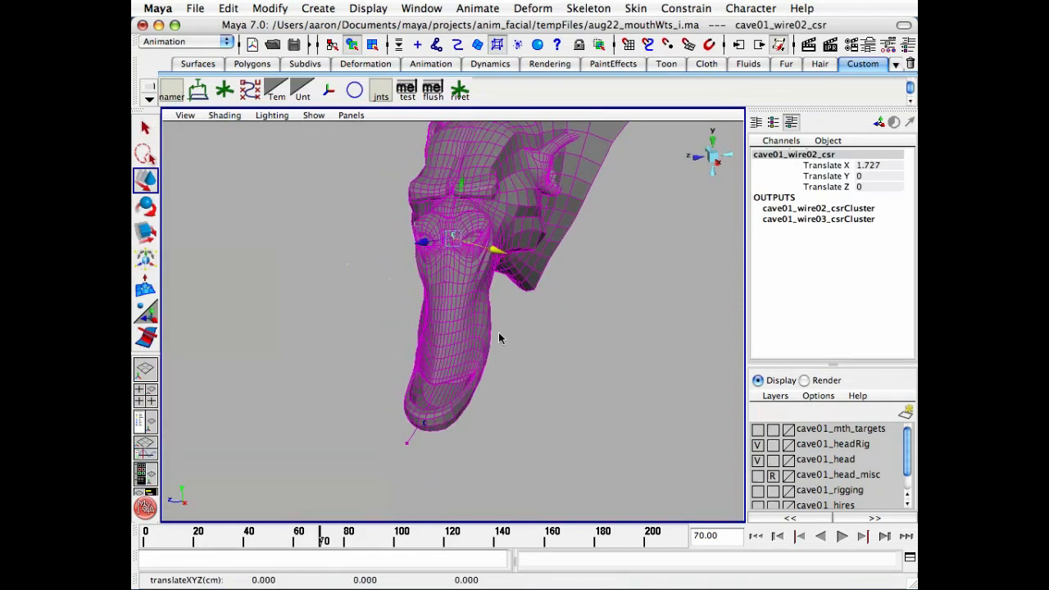
# Move cave01_wire03_csr at the snout tip to about X 6.969, Y -4.027 and Z -4.021
pyautogui.click(446, 440)
pyautogui.moveTo(465, 451); pyautogui.dragTo(566, 452)
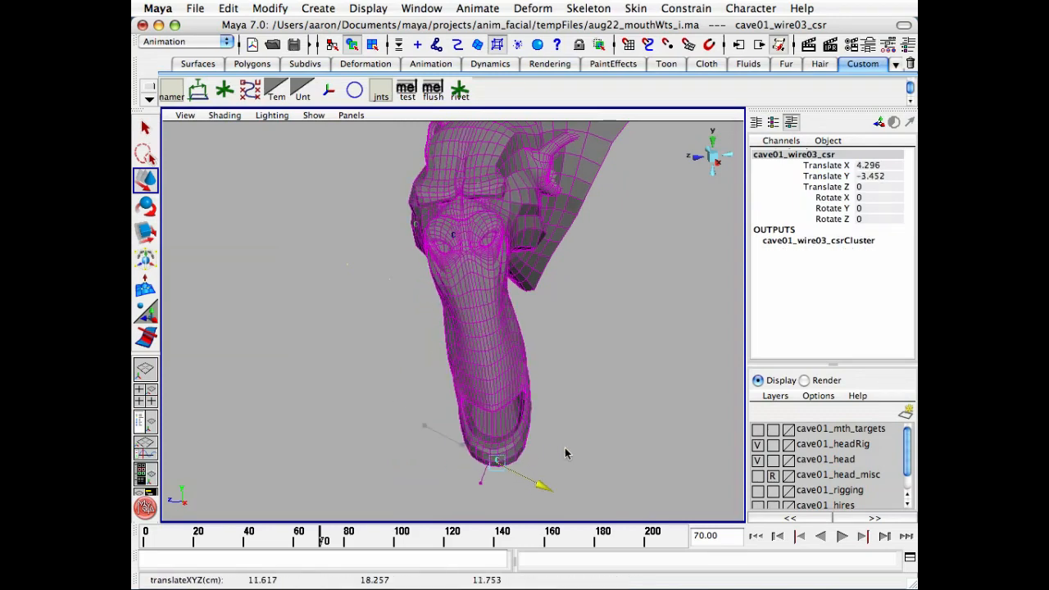
pyautogui.moveTo(476, 489); pyautogui.dragTo(421, 367)
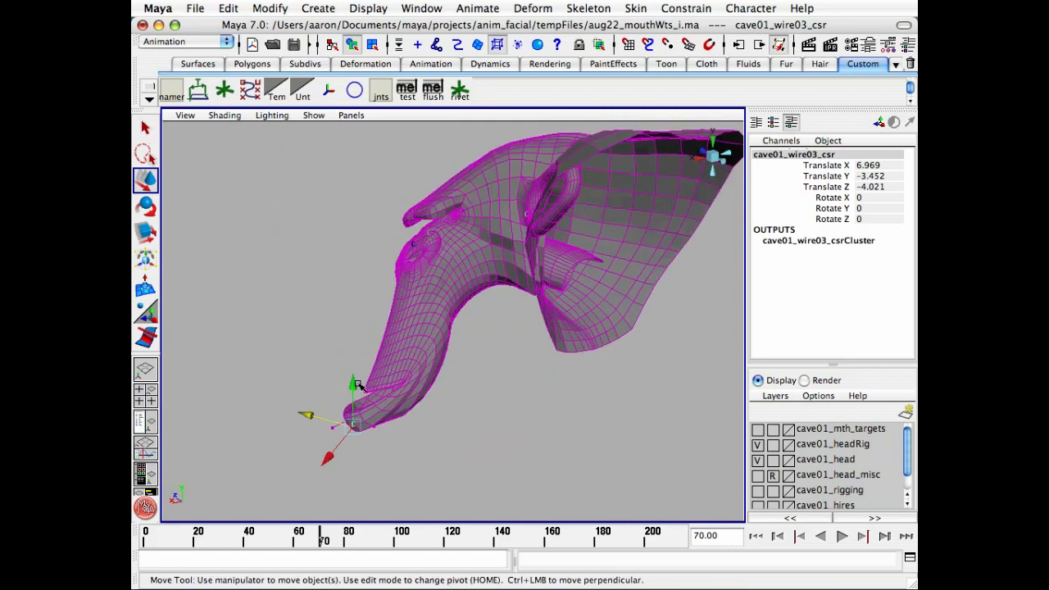
pyautogui.moveTo(354, 386); pyautogui.dragTo(511, 464)
# Rotate cave01_wire03_csr to about X 149.025, Y -17.84 and Z 2.019, and clear the selection
pyautogui.press('e')
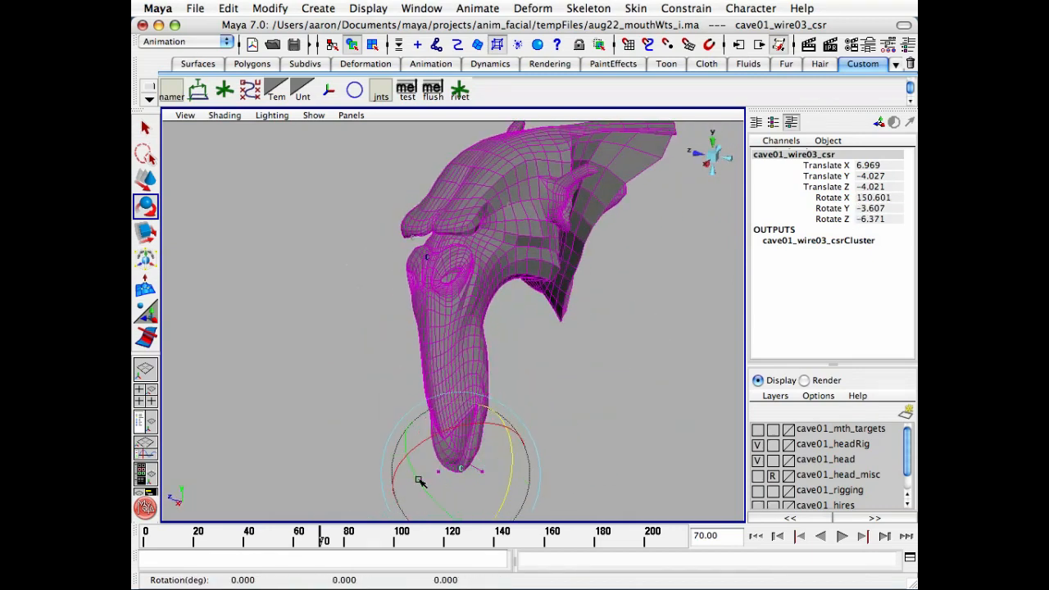
pyautogui.moveTo(418, 479)
pyautogui.mouseDown()
pyautogui.moveTo(443, 497)
pyautogui.moveTo(409, 480)
pyautogui.mouseUp()
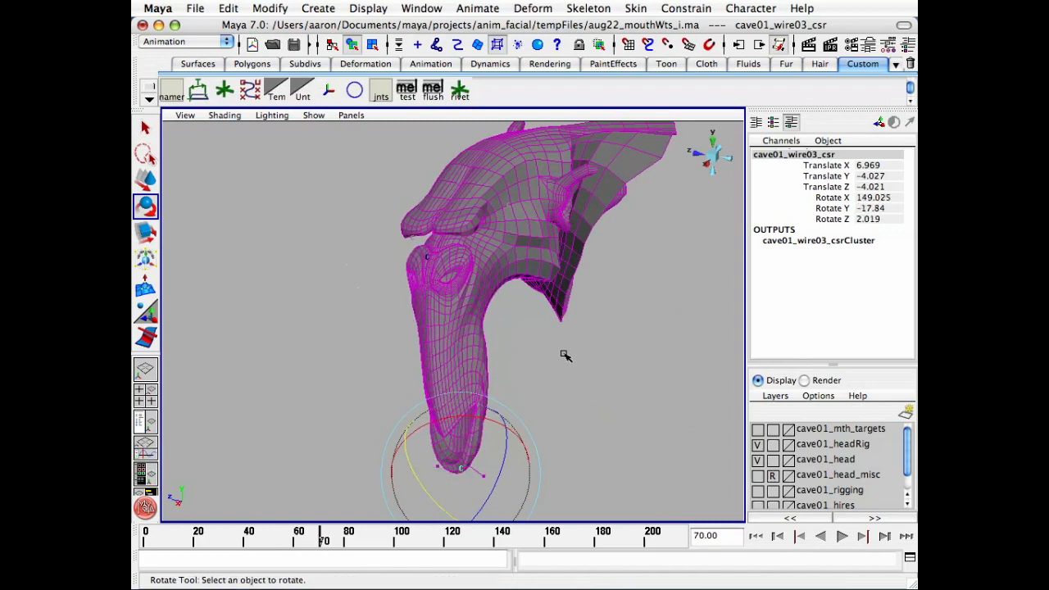
pyautogui.click(563, 356)
pyautogui.keyDown('alt'); pyautogui.moveTo(563, 355); pyautogui.dragTo(471, 386); pyautogui.keyUp('alt')
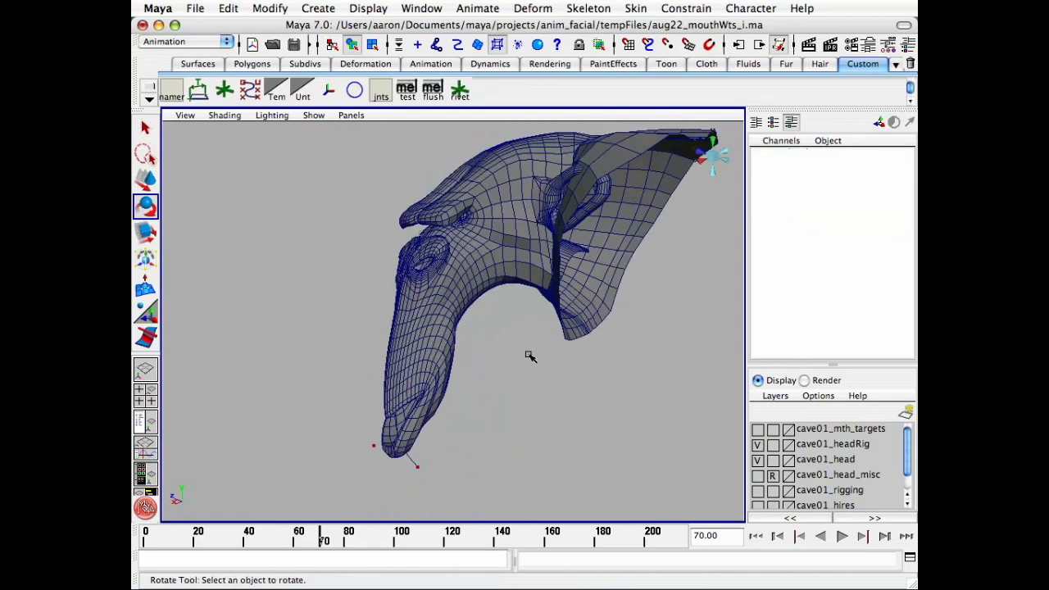
# Select cave01_wire02_csr in the Hypergraph and move it slightly forward, away from the face
pyautogui.press('h')
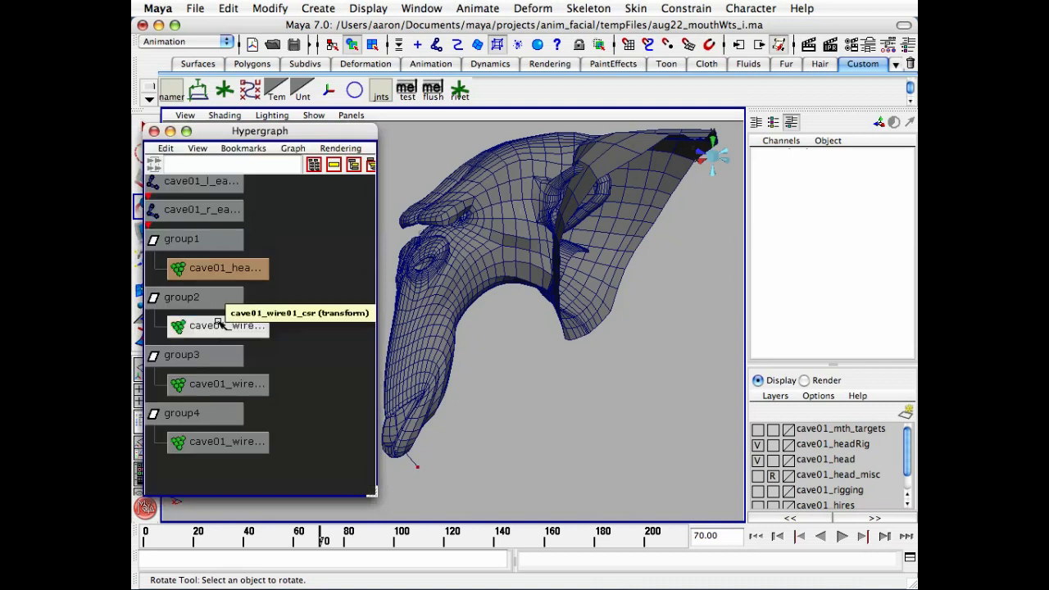
pyautogui.click(218, 383)
pyautogui.click(153, 131)
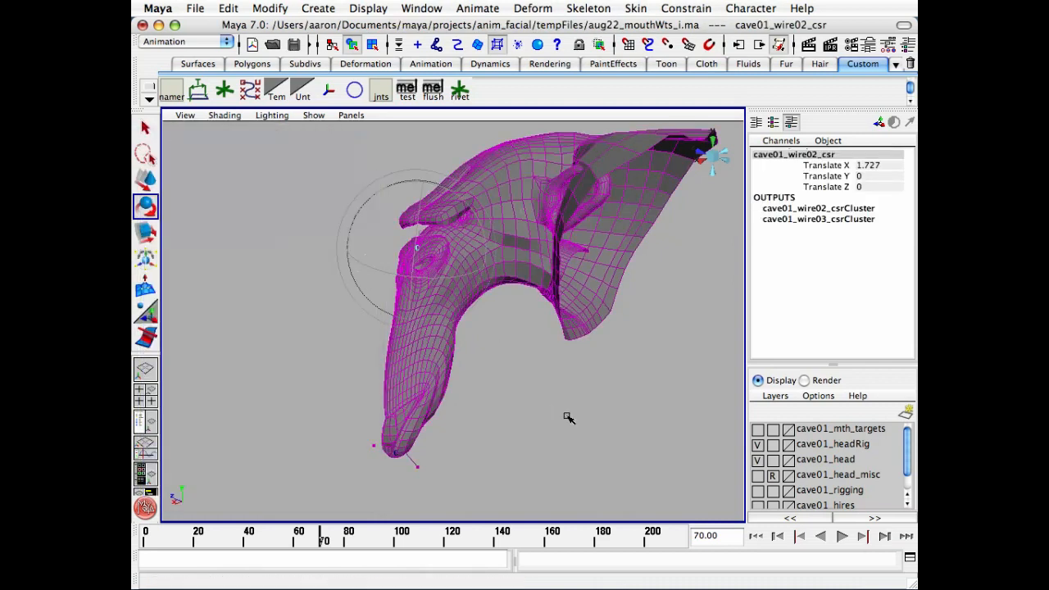
pyautogui.press('w')
pyautogui.moveTo(369, 245); pyautogui.dragTo(334, 246)
pyautogui.keyDown('alt'); pyautogui.moveTo(526, 305); pyautogui.dragTo(510, 337); pyautogui.keyUp('alt')
# Reselect cave01_wire03_csr and move it to about X 6.827, Y -4.287 and Z -4.514
pyautogui.click(447, 487)
pyautogui.click(405, 453)
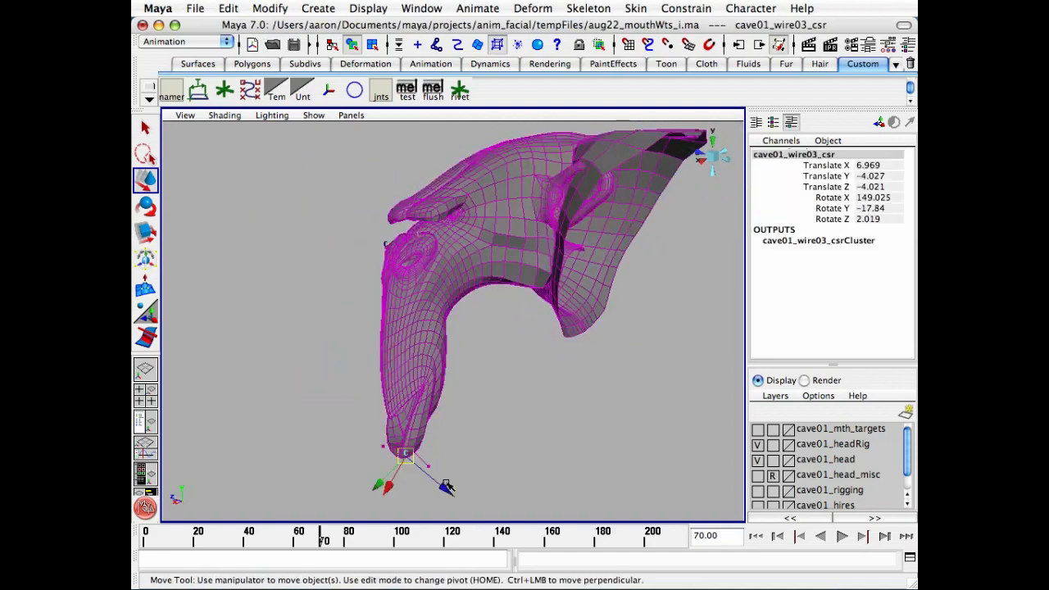
pyautogui.keyDown('alt'); pyautogui.moveTo(381, 491); pyautogui.dragTo(416, 455); pyautogui.keyUp('alt')
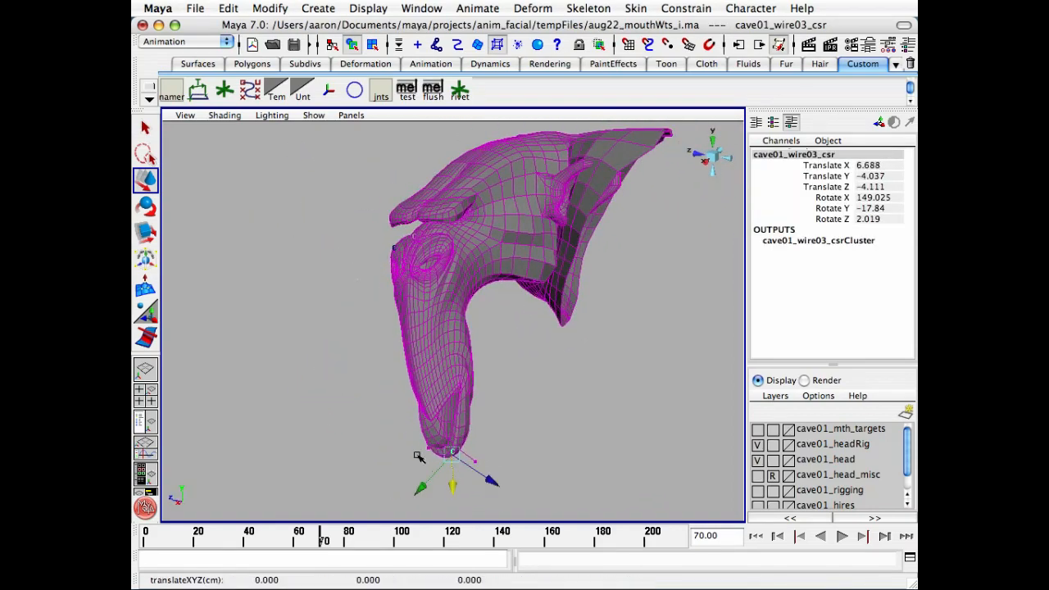
pyautogui.moveTo(483, 473); pyautogui.dragTo(501, 484)
pyautogui.keyDown('alt'); pyautogui.moveTo(501, 484); pyautogui.dragTo(469, 459); pyautogui.keyUp('alt')
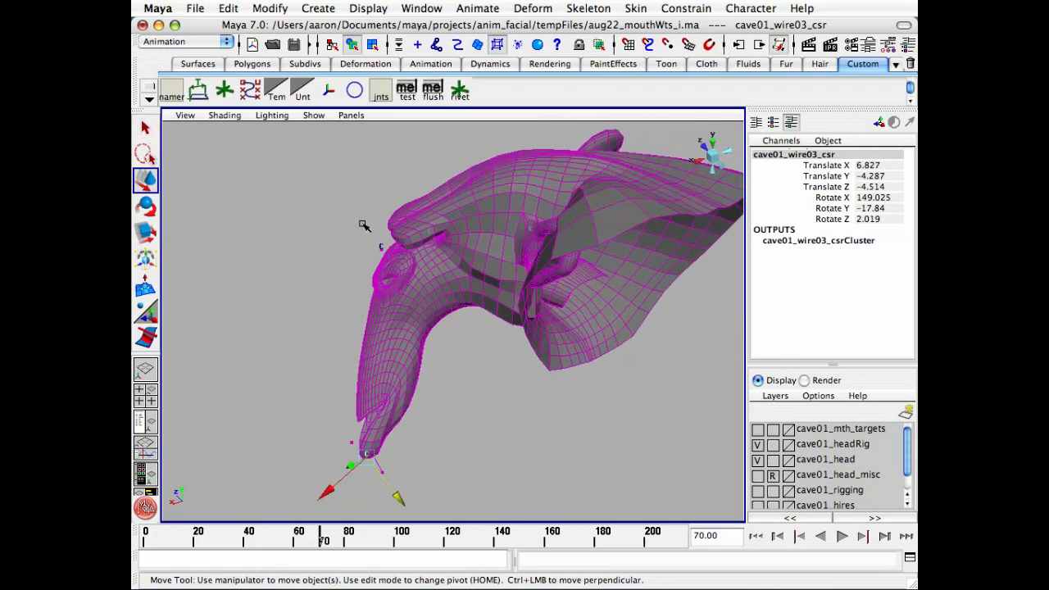
# Move cave01_wire02_csr to about X 2.861 and Z 1.661, clear the selection, and inspect the deformed head from several angles
pyautogui.click(381, 247)
pyautogui.moveTo(365, 277); pyautogui.dragTo(364, 315)
pyautogui.moveTo(432, 330); pyautogui.dragTo(520, 330, button='middle')
pyautogui.keyDown('alt'); pyautogui.moveTo(520, 330); pyautogui.dragTo(620, 319); pyautogui.keyUp('alt')
pyautogui.click(557, 356)
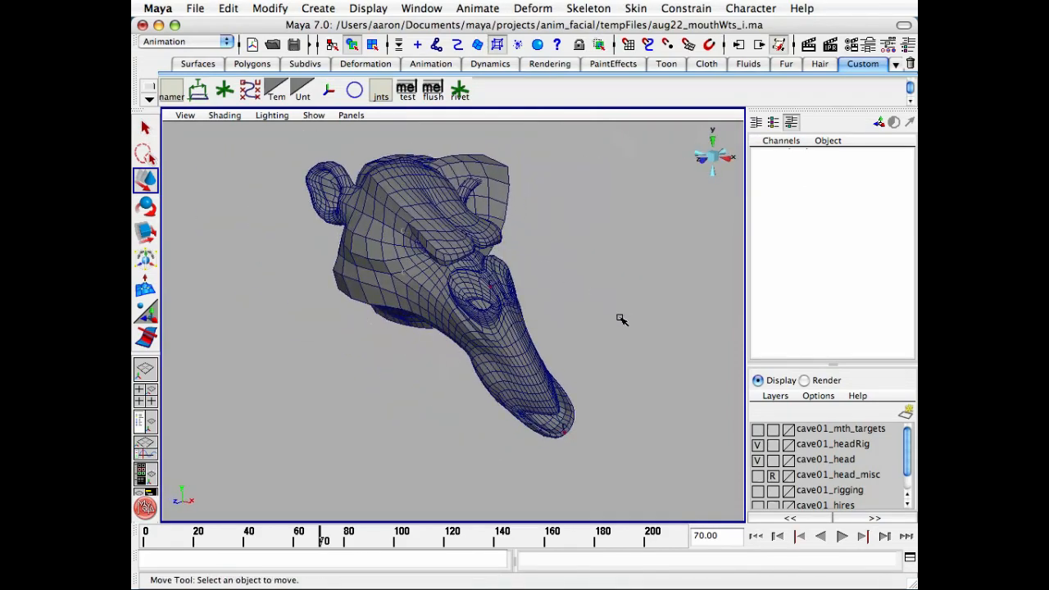
pyautogui.keyDown('alt'); pyautogui.moveTo(221, 215); pyautogui.dragTo(390, 254); pyautogui.keyUp('alt')
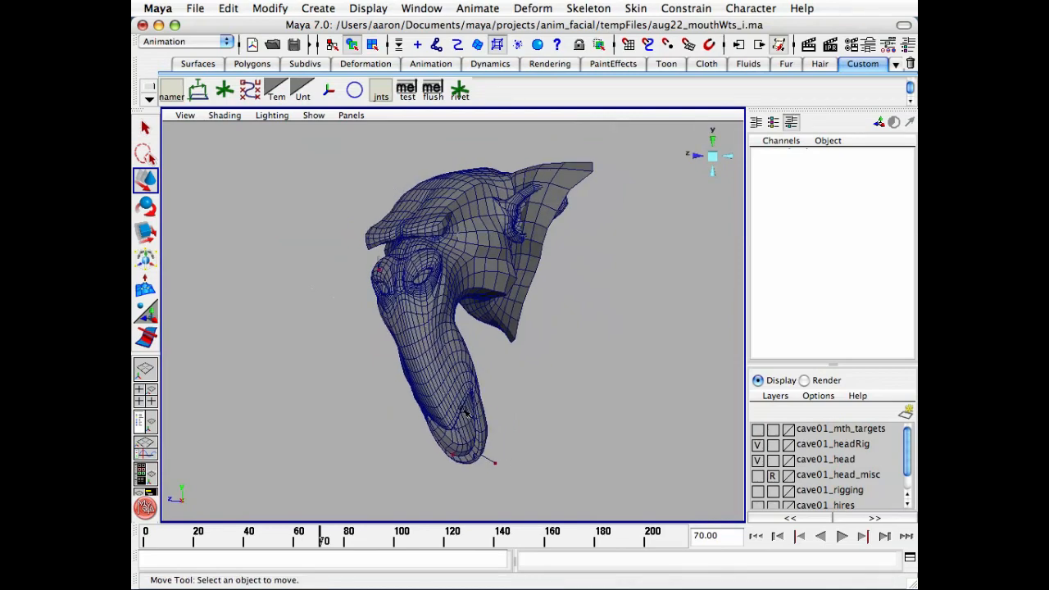
pyautogui.keyDown('alt'); pyautogui.moveTo(465, 412); pyautogui.dragTo(425, 451); pyautogui.keyUp('alt')
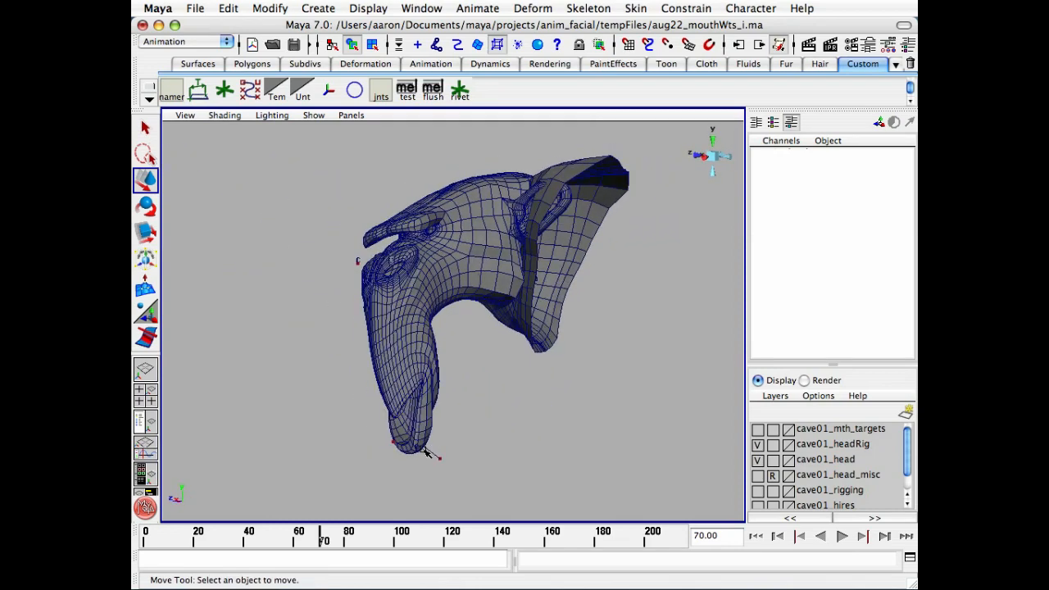
# Select cave01_wire03_csr and cave01_wire02_csr together and set their Translate X, Y and Z to 0
pyautogui.click(418, 448)
pyautogui.click(360, 260)
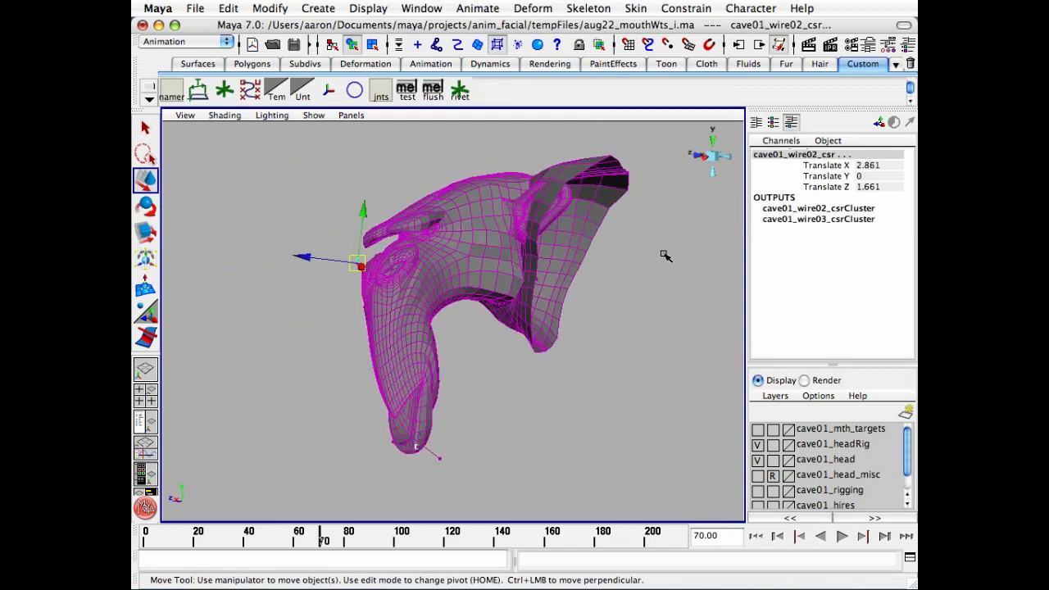
pyautogui.moveTo(890, 188); pyautogui.dragTo(877, 171)
pyautogui.write('0')
pyautogui.press('Return')
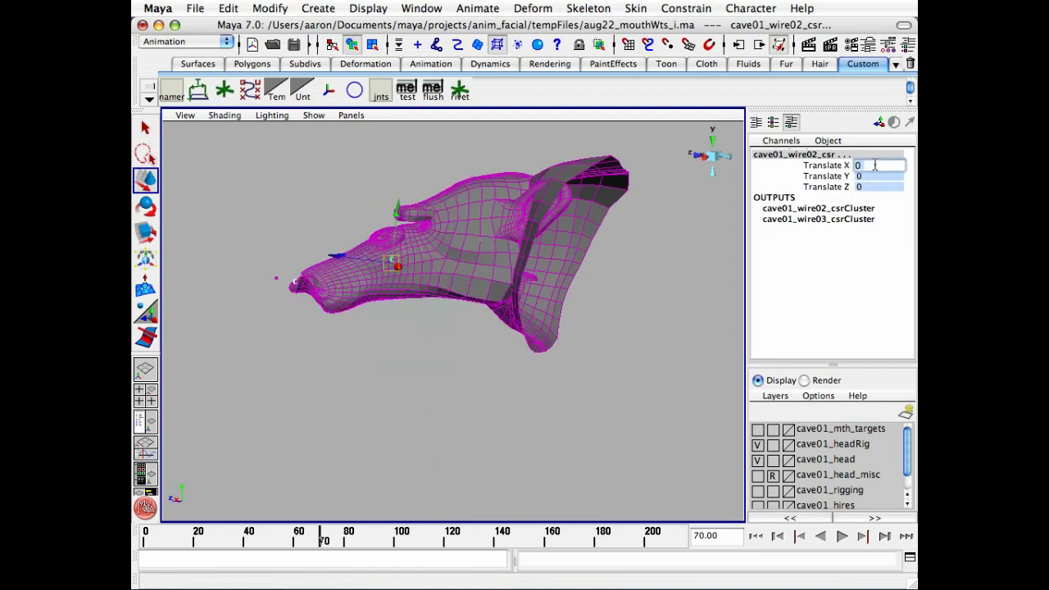
# Set Rotate X, Y and Z of cave01_wire03_csr to 0 and clear the selection
pyautogui.click(289, 314)
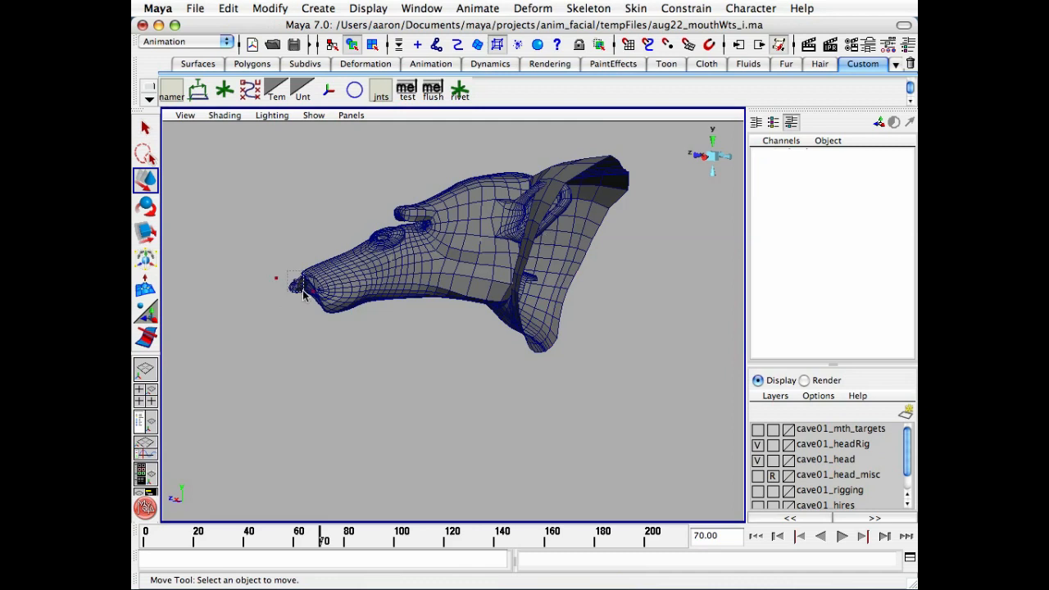
pyautogui.click(300, 290)
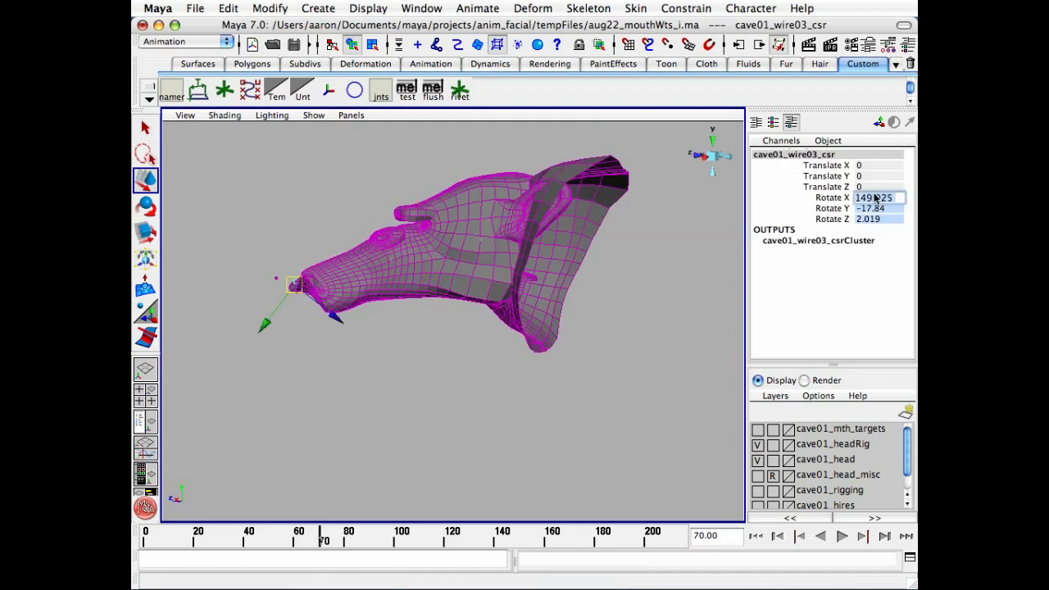
pyautogui.write('0')
pyautogui.press('Return')
pyautogui.click(258, 492)
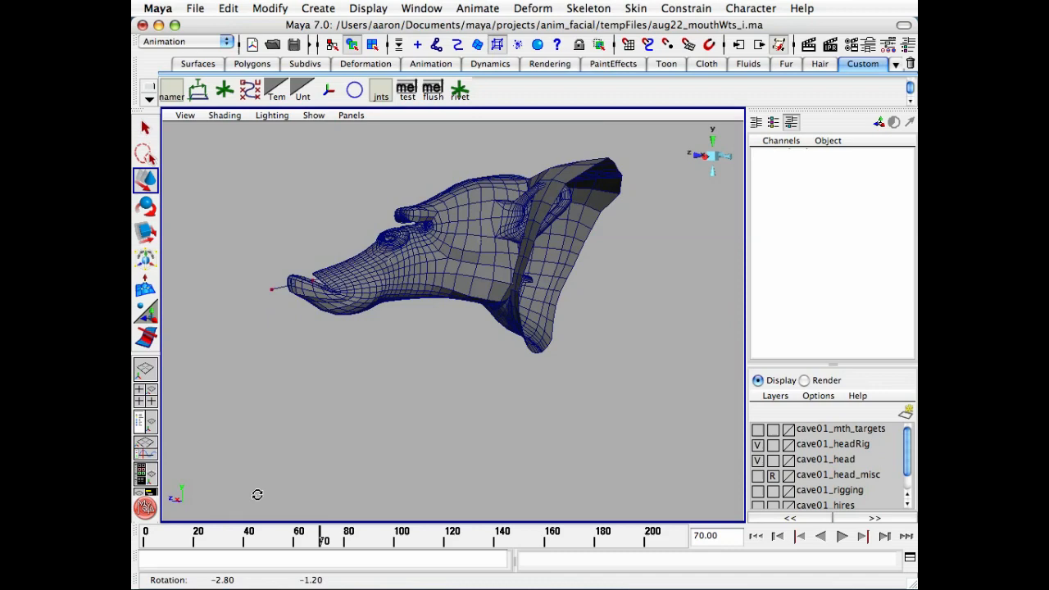
# Go to frame 12 and play the mouth animation briefly, viewing the head from the side
pyautogui.click(175, 542)
pyautogui.keyDown('alt'); pyautogui.moveTo(213, 501); pyautogui.dragTo(333, 429); pyautogui.keyUp('alt')
pyautogui.keyDown('alt'); pyautogui.moveTo(264, 486); pyautogui.dragTo(304, 454); pyautogui.keyUp('alt')
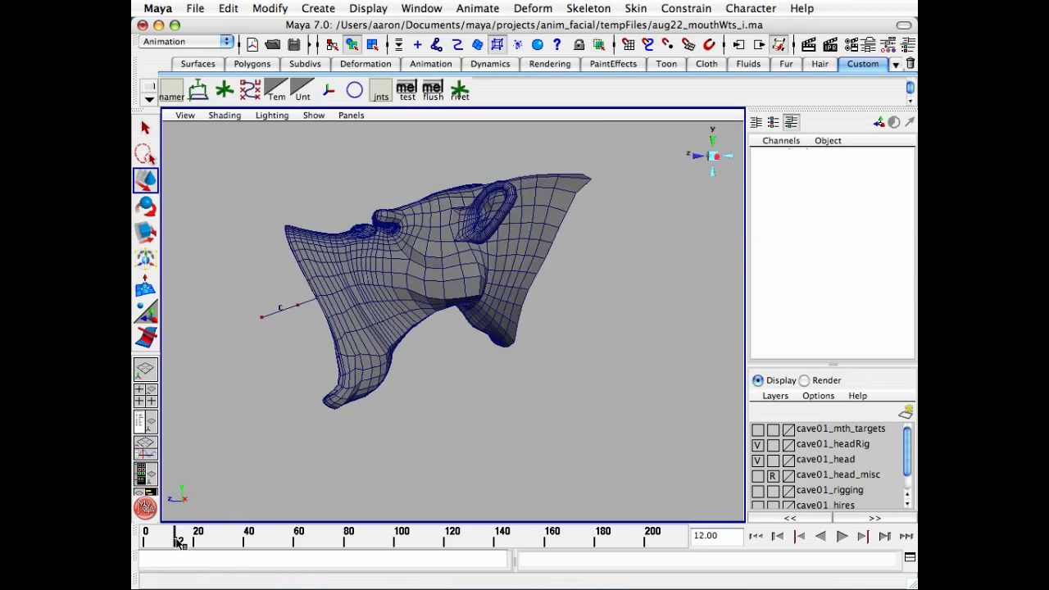
pyautogui.hotkey('alt', 'v')
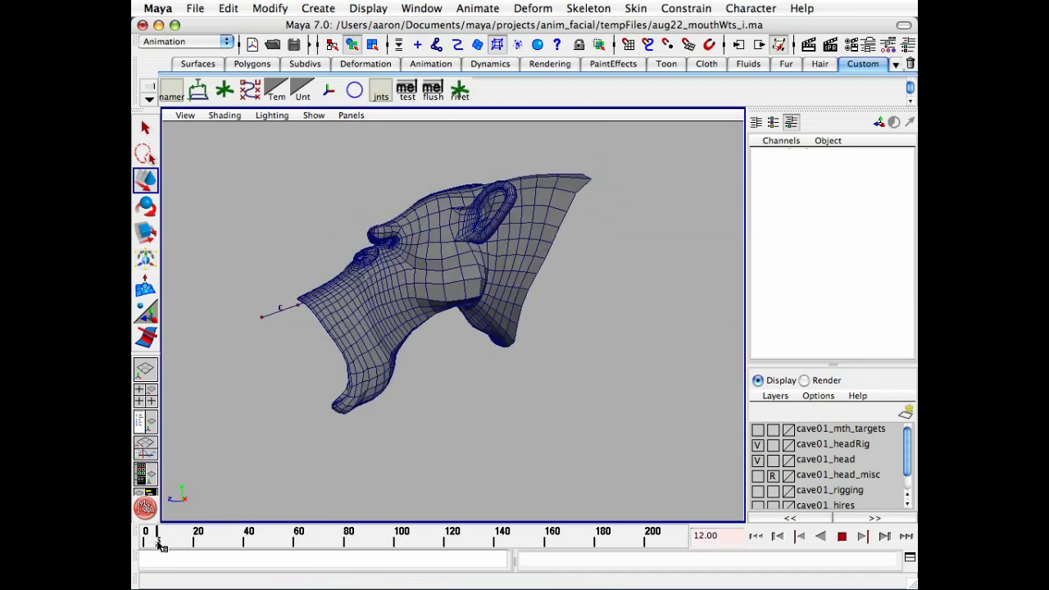
pyautogui.hotkey('alt', 'v')
# Select cave01_wire03_csr and play through the head animation, stopping at frame 115
pyautogui.click(279, 313)
pyautogui.keyDown('alt'); pyautogui.moveTo(300, 342); pyautogui.dragTo(304, 422); pyautogui.keyUp('alt')
pyautogui.press('z')
pyautogui.press('z')
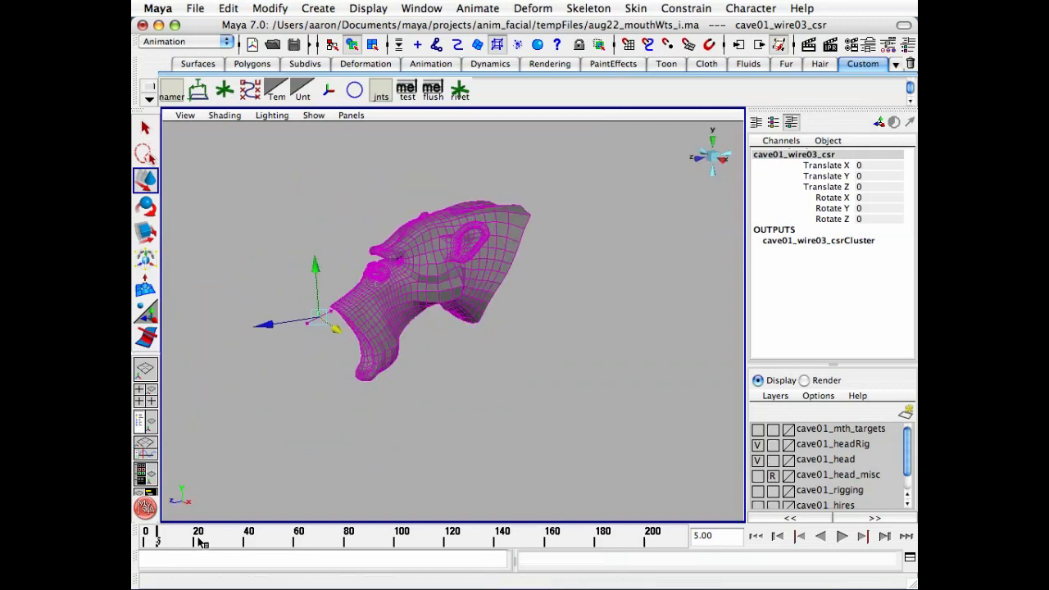
pyautogui.hotkey('alt', 'v')
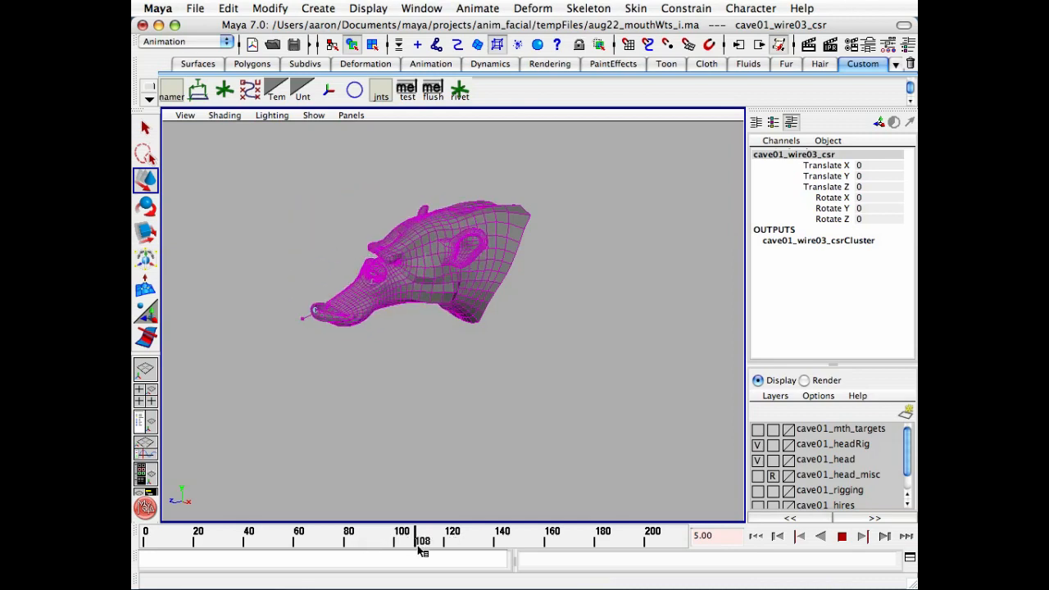
pyautogui.click(433, 548)
# Inspect the mouth from the front and side at frame 115, return to frame 0, and clear the selection
pyautogui.keyDown('alt'); pyautogui.moveTo(323, 434); pyautogui.dragTo(464, 424); pyautogui.keyUp('alt')
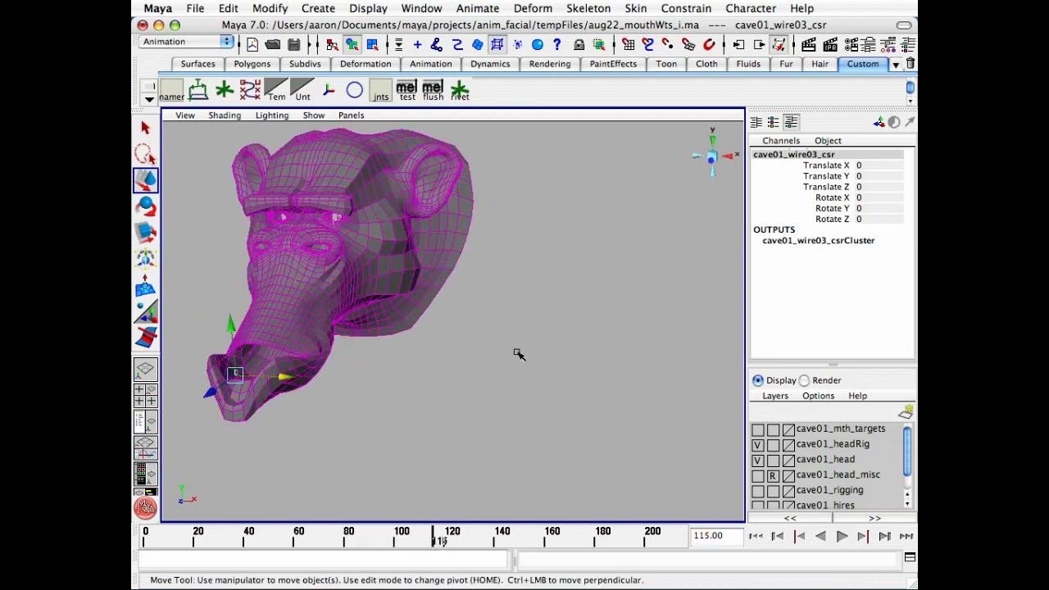
pyautogui.keyDown('alt'); pyautogui.moveTo(518, 354); pyautogui.dragTo(384, 364); pyautogui.keyUp('alt')
pyautogui.press('z')
pyautogui.hotkey('alt', 'v')
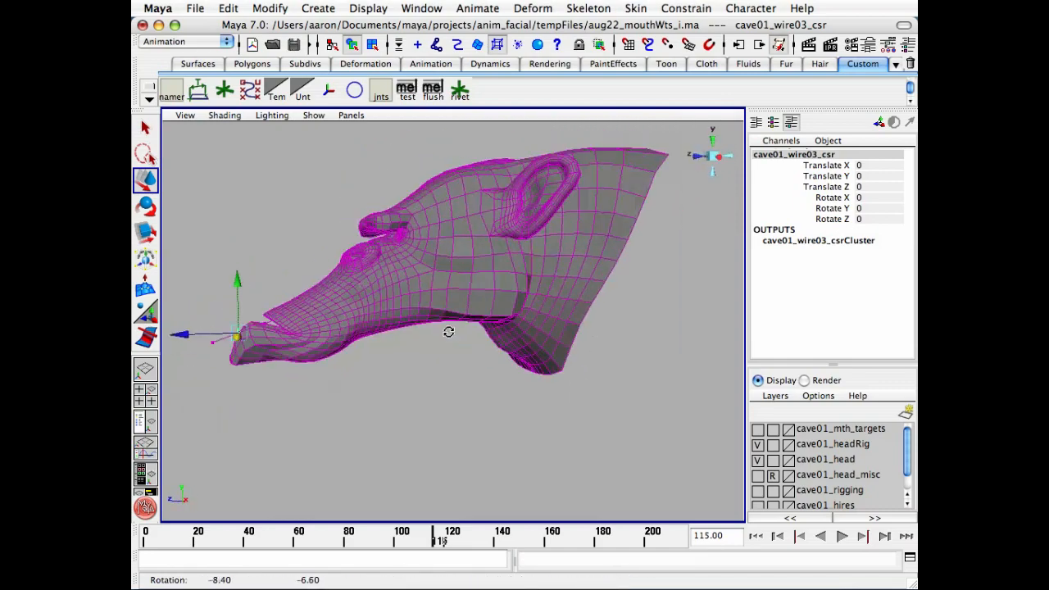
pyautogui.hotkey('alt', 'shift', 'v')
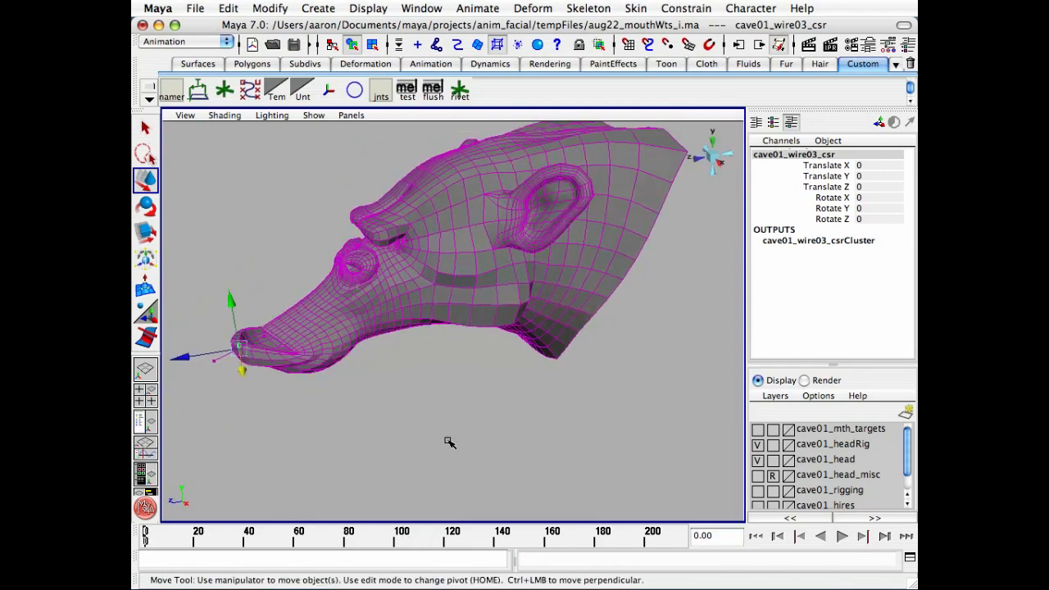
pyautogui.click(283, 407)
# Try selecting the snout-tip wire control while surfaces are selectable, and clear the resulting selection
pyautogui.keyDown('alt'); pyautogui.moveTo(246, 361); pyautogui.dragTo(523, 361); pyautogui.keyUp('alt')
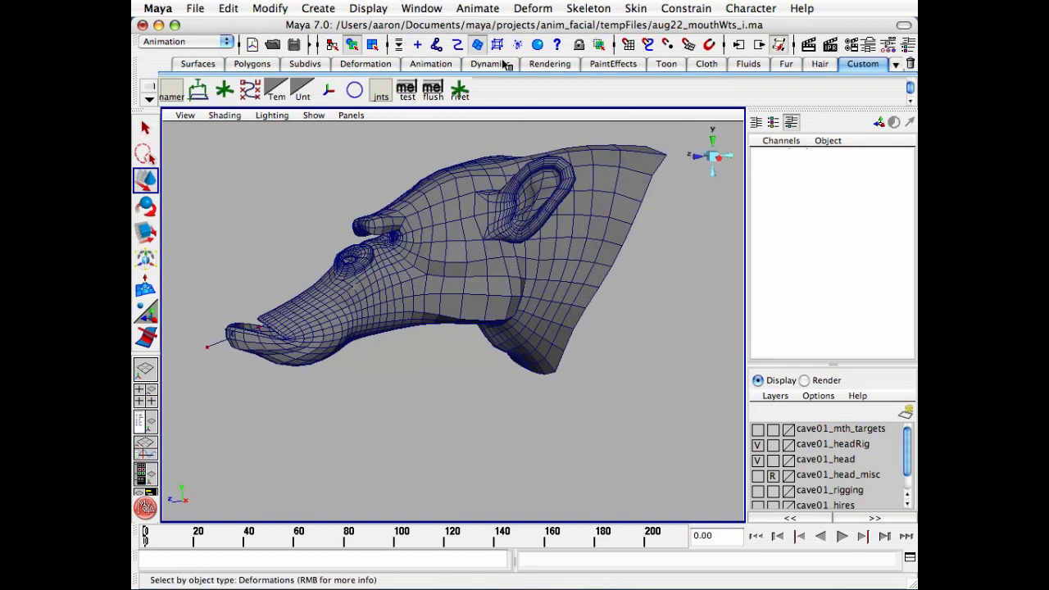
pyautogui.moveTo(550, 267)
pyautogui.keyDown('alt'); pyautogui.mouseDown()
pyautogui.moveTo(549, 276)
pyautogui.moveTo(553, 257)
pyautogui.mouseUp(); pyautogui.keyUp('alt')
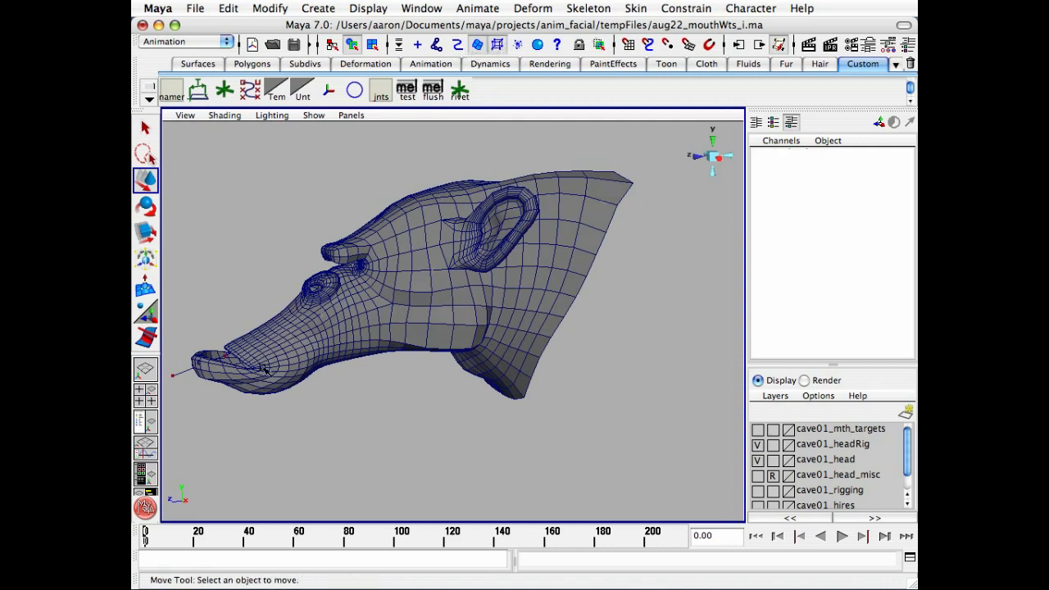
pyautogui.click(211, 363)
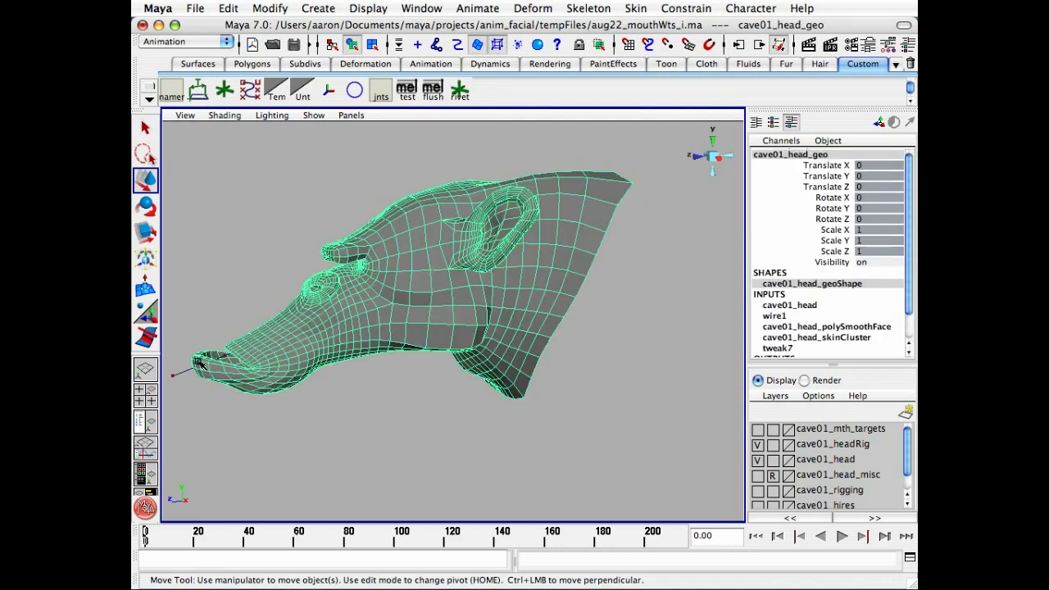
pyautogui.keyDown('alt'); pyautogui.moveTo(237, 375); pyautogui.dragTo(266, 370, button='middle'); pyautogui.keyUp('alt')
pyautogui.click(219, 334)
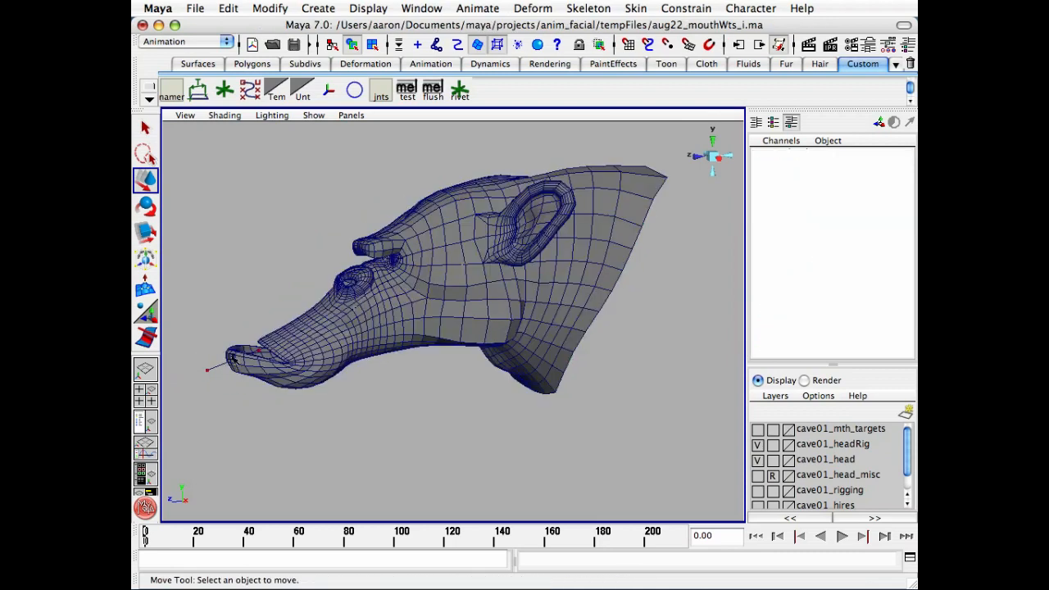
pyautogui.click(232, 358)
pyautogui.click(233, 313)
# Select cave01_wire03_csr with surface selection disabled, try lowering it to about Y -1.75, and undo the move
pyautogui.moveTo(224, 336); pyautogui.dragTo(251, 370)
pyautogui.moveTo(234, 313); pyautogui.dragTo(315, 414)
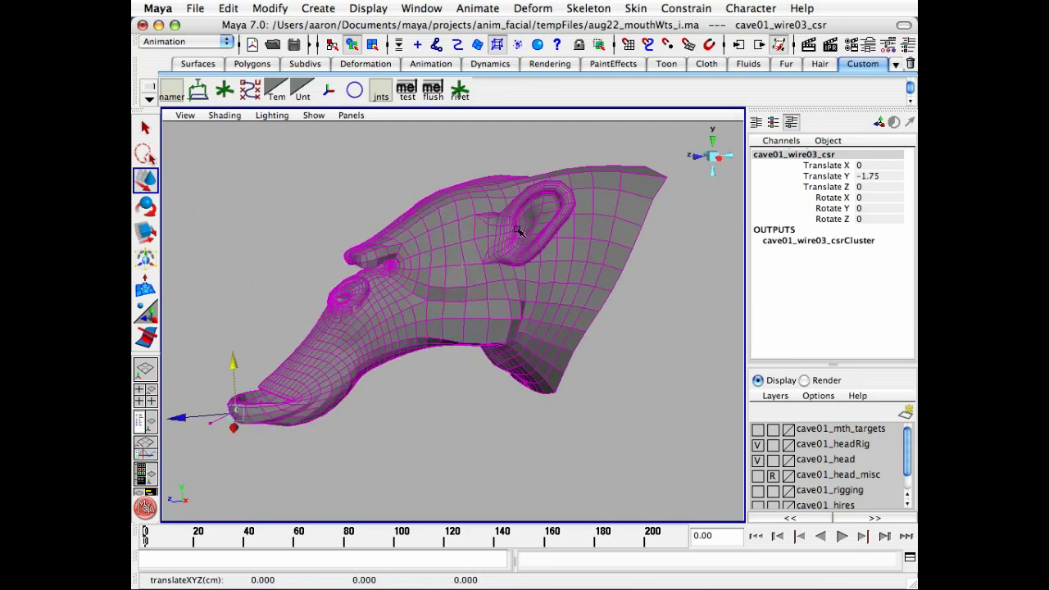
pyautogui.press('z')
pyautogui.click(382, 410)
# Try moving cave01_wire02_csr down about 5.246 in Y, and undo back to an empty selection
pyautogui.moveTo(320, 262); pyautogui.dragTo(372, 361)
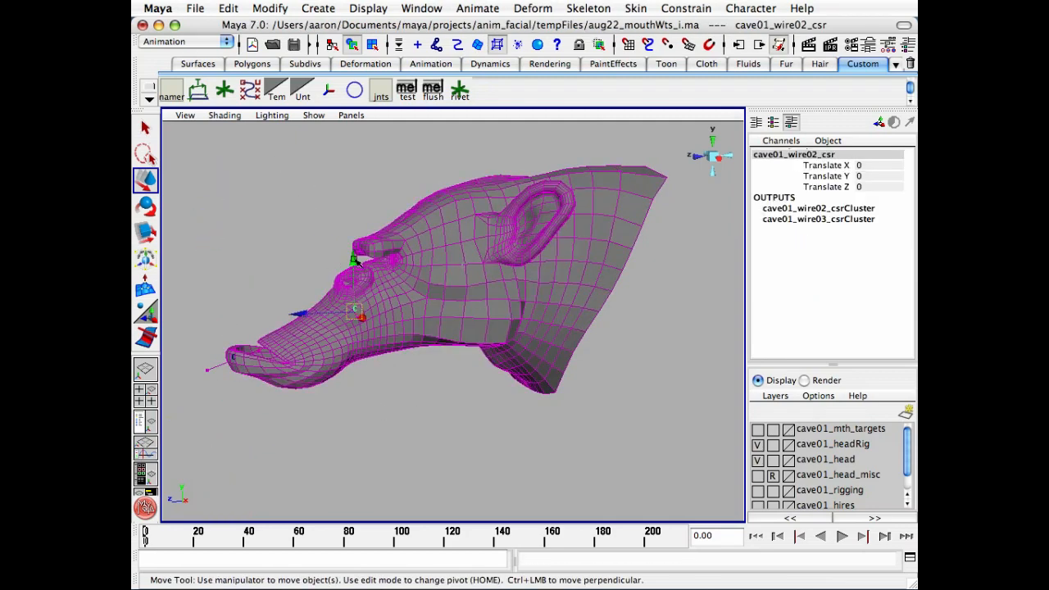
pyautogui.moveTo(354, 260); pyautogui.dragTo(374, 414)
pyautogui.press('z')
pyautogui.press('z')
pyautogui.press('z')
pyautogui.press('z')
pyautogui.press('z')
pyautogui.press('z')
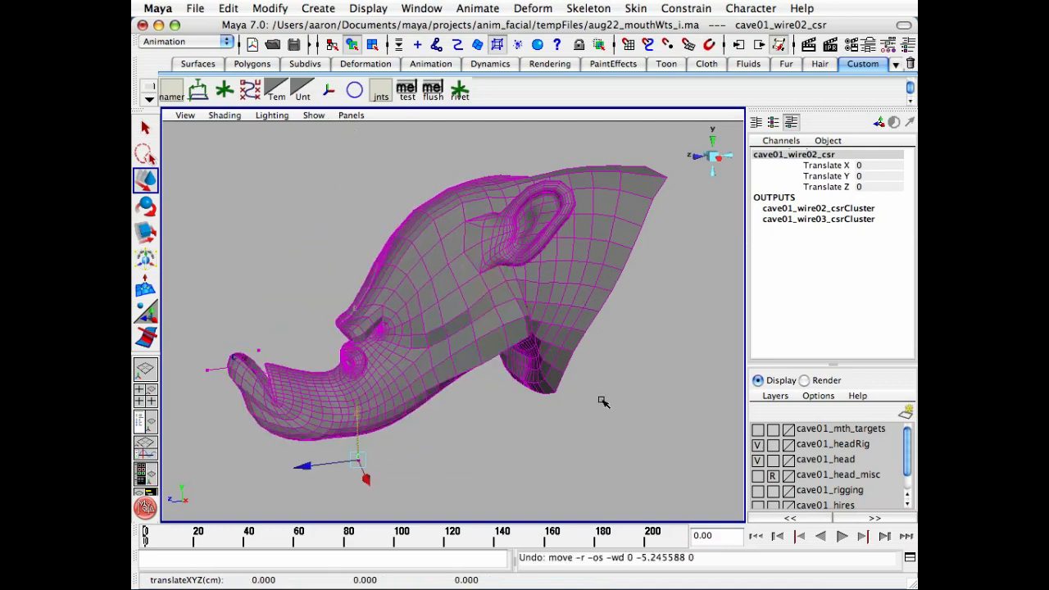
# Enable surface selection, select cave01_head_geo, and open the settings of the Paint Wire Weights Tool
pyautogui.click(477, 44)
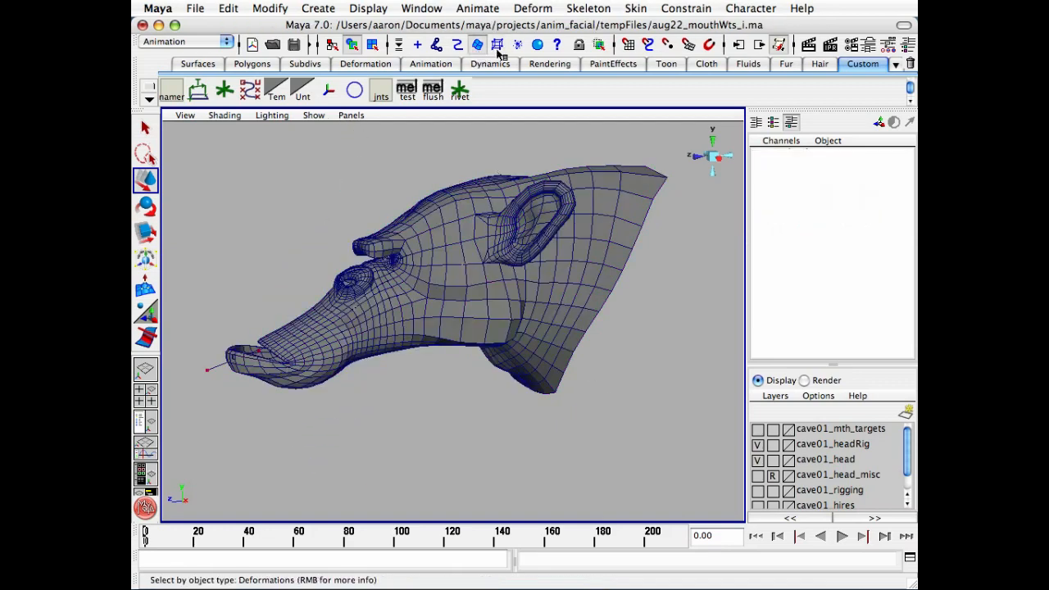
pyautogui.click(604, 281)
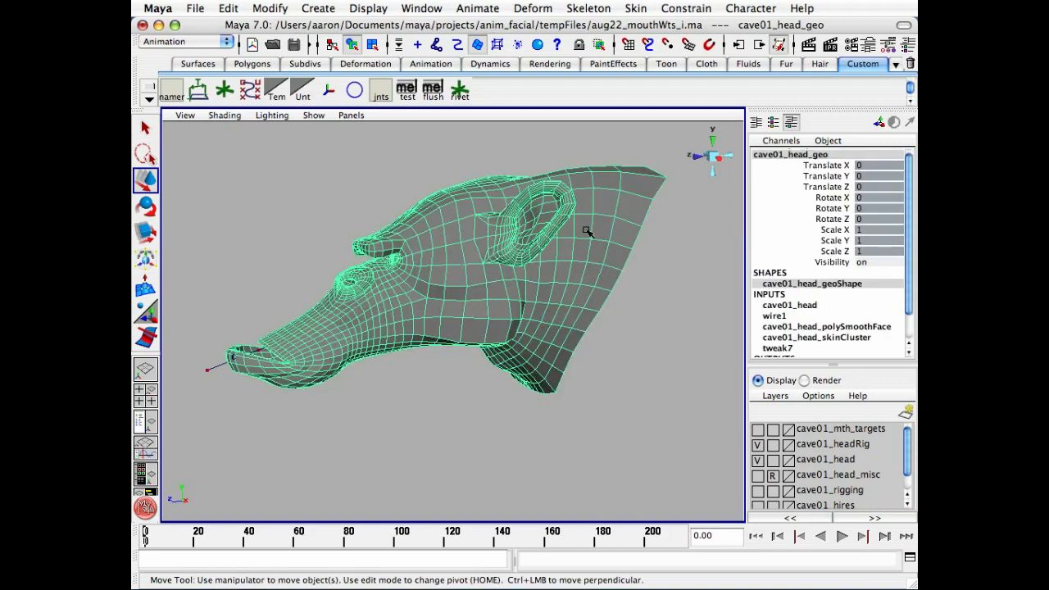
pyautogui.moveTo(585, 315)
pyautogui.keyDown('alt'); pyautogui.mouseDown()
pyautogui.moveTo(616, 312)
pyautogui.moveTo(574, 328)
pyautogui.mouseUp(); pyautogui.keyUp('alt')
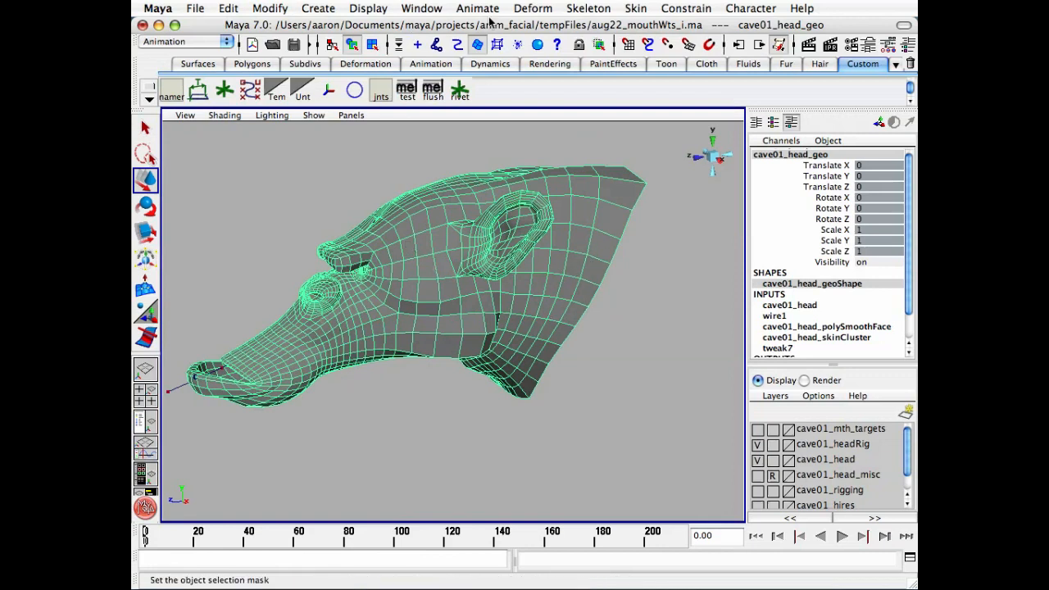
pyautogui.click(542, 12)
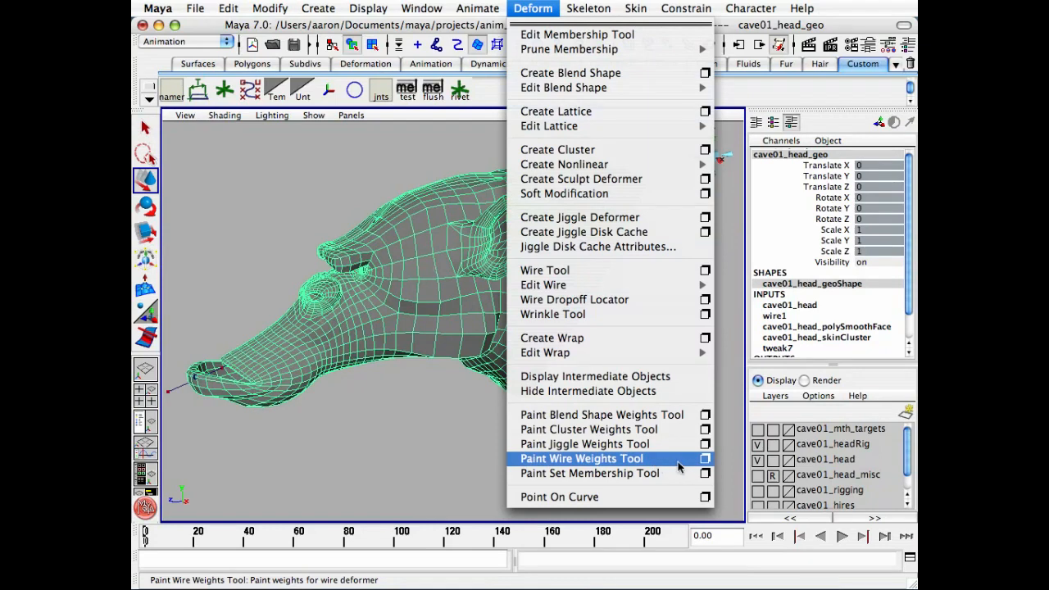
pyautogui.click(705, 459)
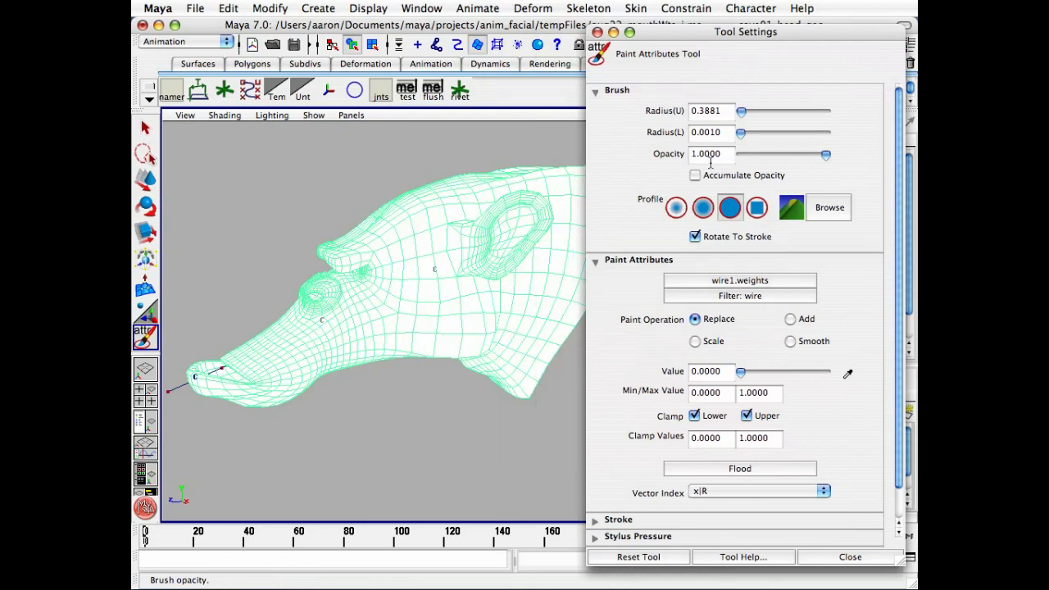
# Paint wire1 weights with Replace at value 0 across the rear of the neck and down behind the jaw
pyautogui.keyDown('alt'); pyautogui.moveTo(402, 288); pyautogui.dragTo(462, 238); pyautogui.keyUp('alt')
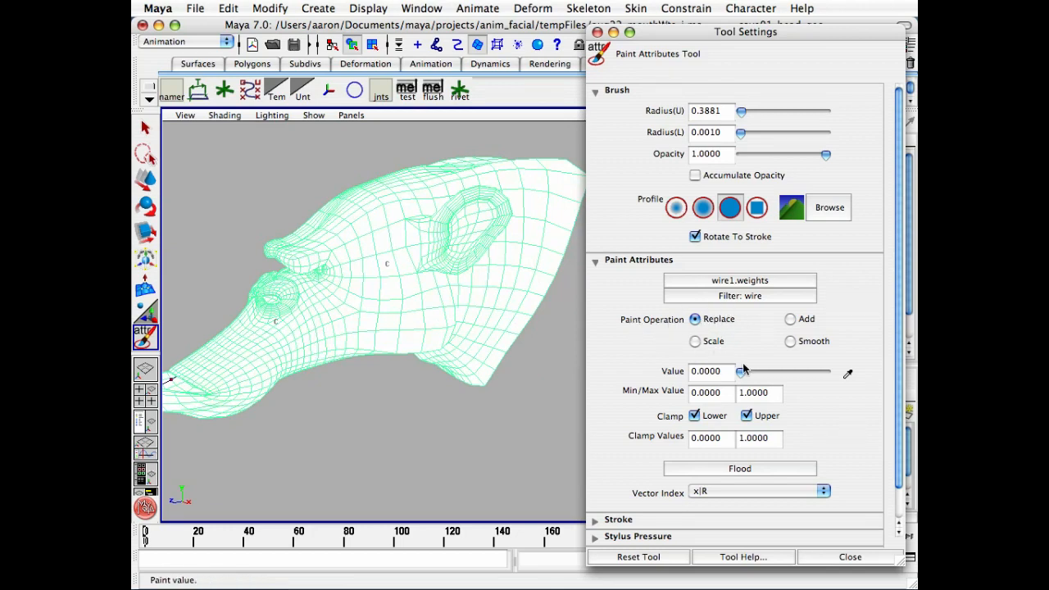
pyautogui.keyDown('alt'); pyautogui.moveTo(460, 318); pyautogui.dragTo(407, 277); pyautogui.keyUp('alt')
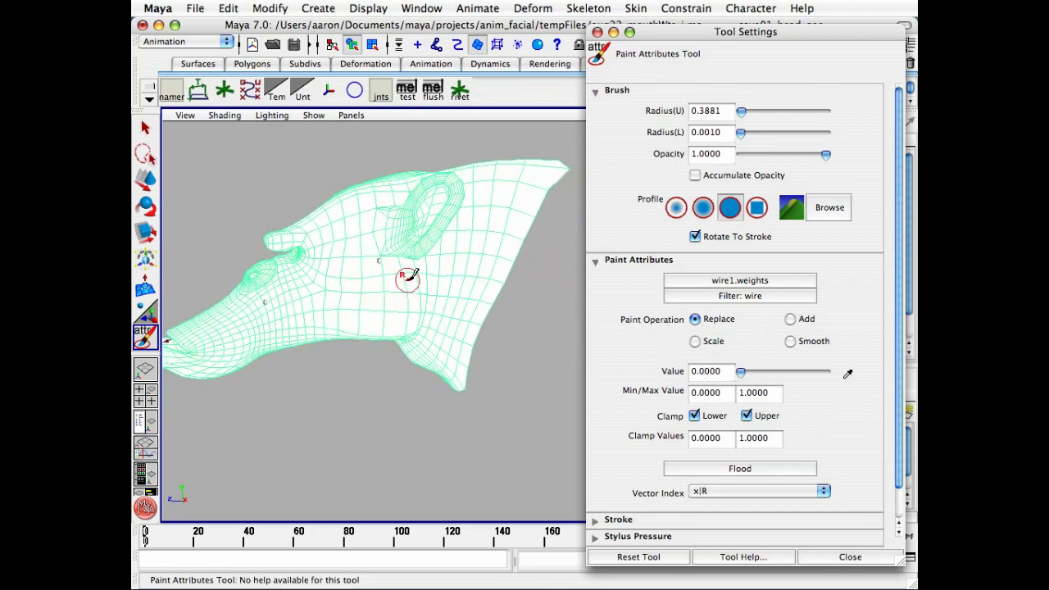
pyautogui.keyDown('alt'); pyautogui.moveTo(406, 277); pyautogui.dragTo(516, 287, button='right'); pyautogui.keyUp('alt')
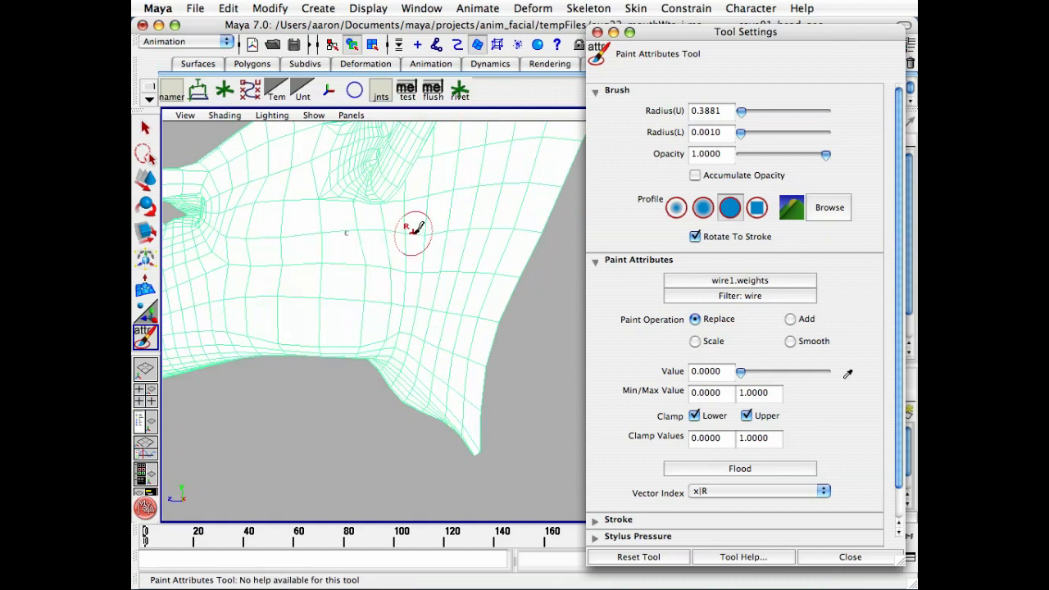
pyautogui.moveTo(406, 227); pyautogui.dragTo(542, 223)
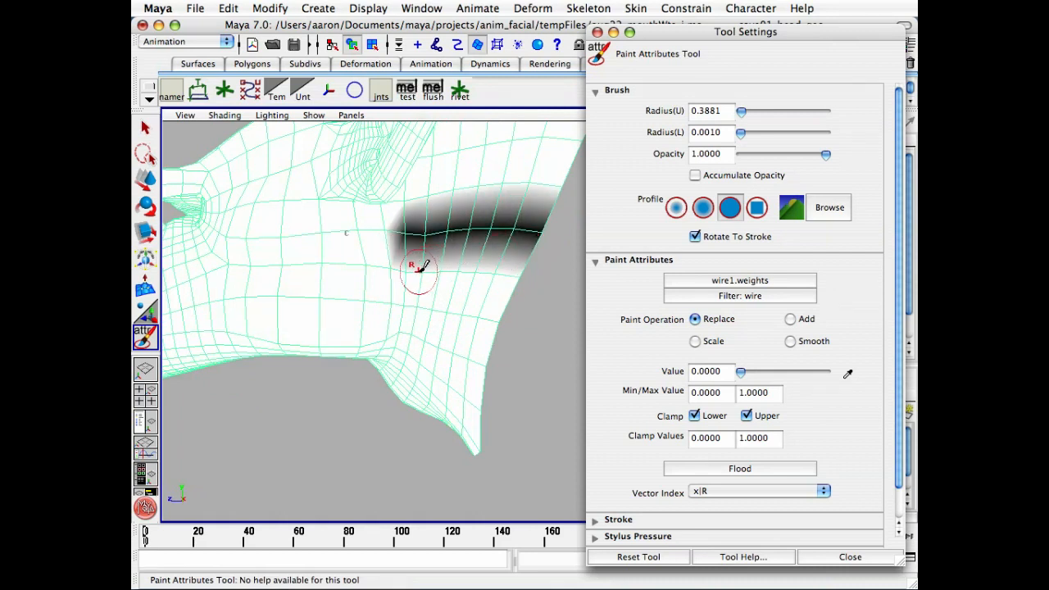
pyautogui.moveTo(404, 262); pyautogui.dragTo(533, 273)
pyautogui.moveTo(415, 312)
pyautogui.mouseDown()
pyautogui.moveTo(549, 316)
pyautogui.moveTo(481, 300)
pyautogui.moveTo(393, 357)
pyautogui.moveTo(404, 387)
pyautogui.moveTo(490, 470)
pyautogui.moveTo(450, 285)
pyautogui.moveTo(437, 279)
pyautogui.moveTo(322, 315)
pyautogui.moveTo(369, 419)
pyautogui.moveTo(439, 393)
pyautogui.moveTo(460, 339)
pyautogui.moveTo(391, 369)
pyautogui.moveTo(382, 361)
pyautogui.mouseUp()
# Paint wire1 weights at value 0 over the lower neck and up the side of the neck behind the jaw
pyautogui.moveTo(338, 283)
pyautogui.mouseDown()
pyautogui.moveTo(328, 262)
pyautogui.moveTo(291, 250)
pyautogui.moveTo(305, 370)
pyautogui.moveTo(328, 300)
pyautogui.moveTo(428, 340)
pyautogui.moveTo(434, 262)
pyautogui.moveTo(422, 215)
pyautogui.moveTo(271, 401)
pyautogui.mouseUp()
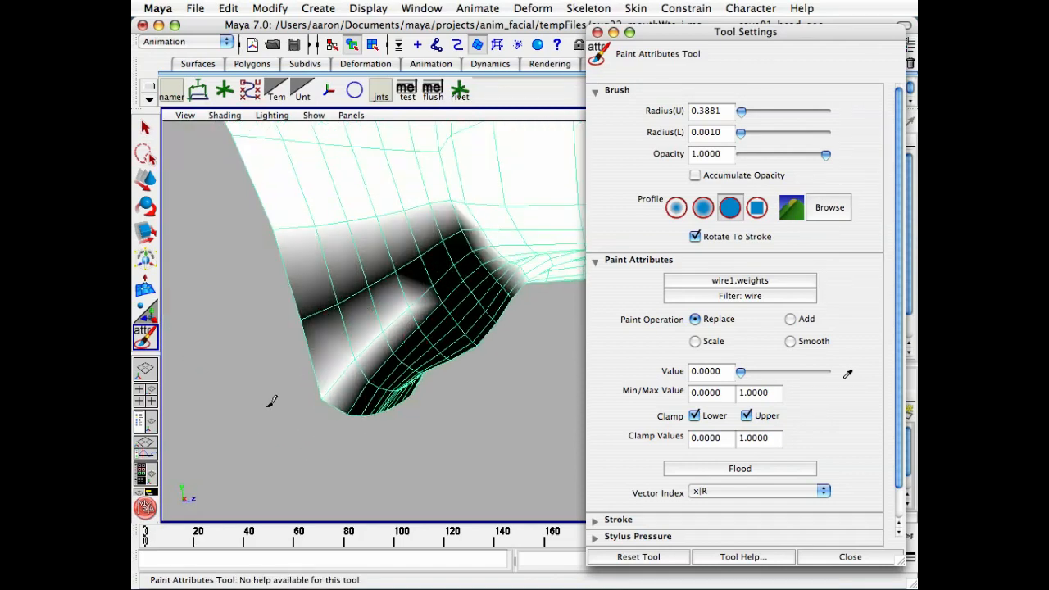
pyautogui.moveTo(398, 301); pyautogui.dragTo(371, 259)
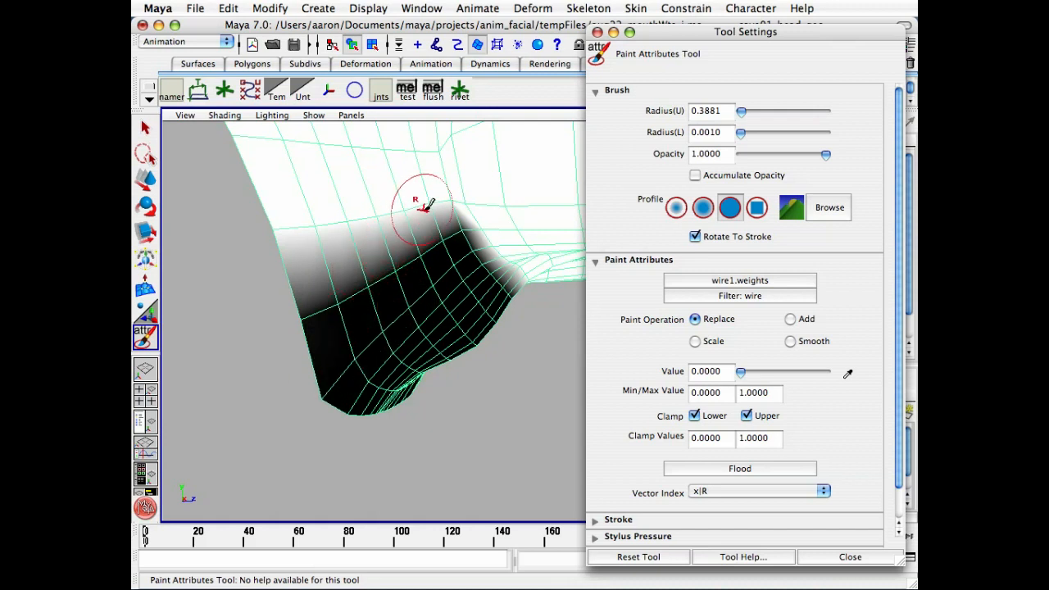
pyautogui.moveTo(417, 212); pyautogui.dragTo(210, 235)
pyautogui.keyDown('alt'); pyautogui.moveTo(291, 215); pyautogui.dragTo(320, 377, button='middle'); pyautogui.keyUp('alt')
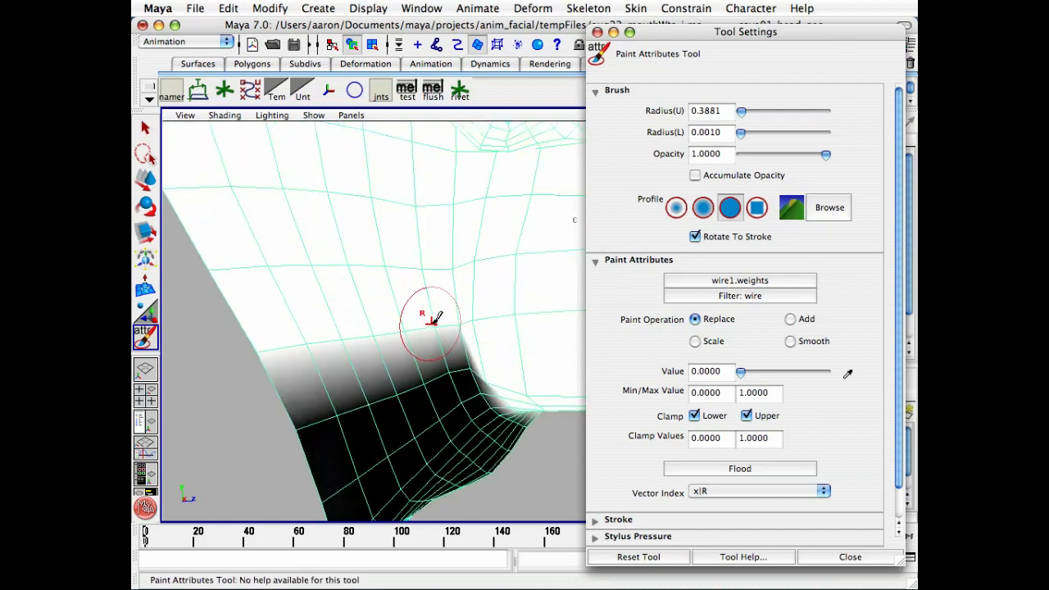
pyautogui.moveTo(429, 312)
pyautogui.mouseDown()
pyautogui.moveTo(330, 314)
pyautogui.moveTo(352, 264)
pyautogui.mouseUp()
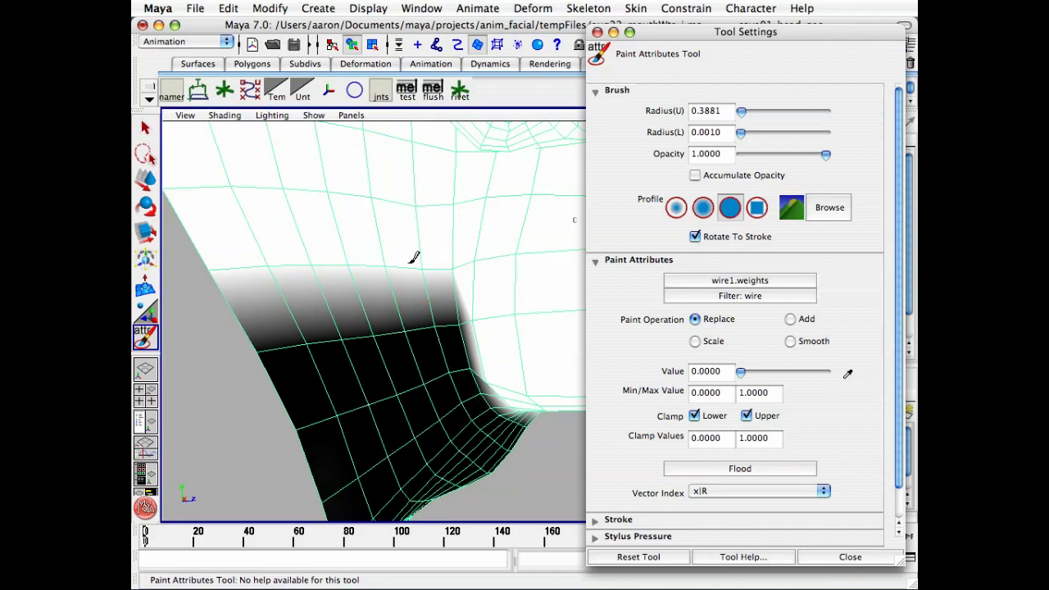
pyautogui.moveTo(414, 258)
pyautogui.mouseDown()
pyautogui.moveTo(379, 180)
pyautogui.moveTo(237, 192)
pyautogui.moveTo(347, 188)
pyautogui.moveTo(391, 298)
pyautogui.moveTo(423, 296)
pyautogui.mouseUp()
# Continue painting wire1 weights at value 0 around the neck side and behind the ear
pyautogui.keyDown('alt'); pyautogui.moveTo(519, 305); pyautogui.dragTo(367, 300, button='middle'); pyautogui.keyUp('alt')
pyautogui.moveTo(366, 301)
pyautogui.keyDown('alt'); pyautogui.mouseDown()
pyautogui.moveTo(424, 304)
pyautogui.moveTo(199, 263)
pyautogui.moveTo(483, 259)
pyautogui.moveTo(477, 172)
pyautogui.moveTo(355, 222)
pyautogui.moveTo(340, 370)
pyautogui.mouseUp(); pyautogui.keyUp('alt')
pyautogui.keyDown('alt'); pyautogui.moveTo(340, 370); pyautogui.dragTo(336, 356, button='middle'); pyautogui.keyUp('alt')
pyautogui.moveTo(358, 313)
pyautogui.mouseDown()
pyautogui.moveTo(428, 253)
pyautogui.moveTo(314, 325)
pyautogui.moveTo(445, 246)
pyautogui.moveTo(230, 241)
pyautogui.moveTo(332, 225)
pyautogui.moveTo(367, 236)
pyautogui.moveTo(366, 264)
pyautogui.mouseUp()
pyautogui.moveTo(365, 264)
pyautogui.keyDown('alt'); pyautogui.mouseDown()
pyautogui.moveTo(326, 216)
pyautogui.moveTo(305, 309)
pyautogui.moveTo(351, 351)
pyautogui.moveTo(373, 397)
pyautogui.mouseUp(); pyautogui.keyUp('alt')
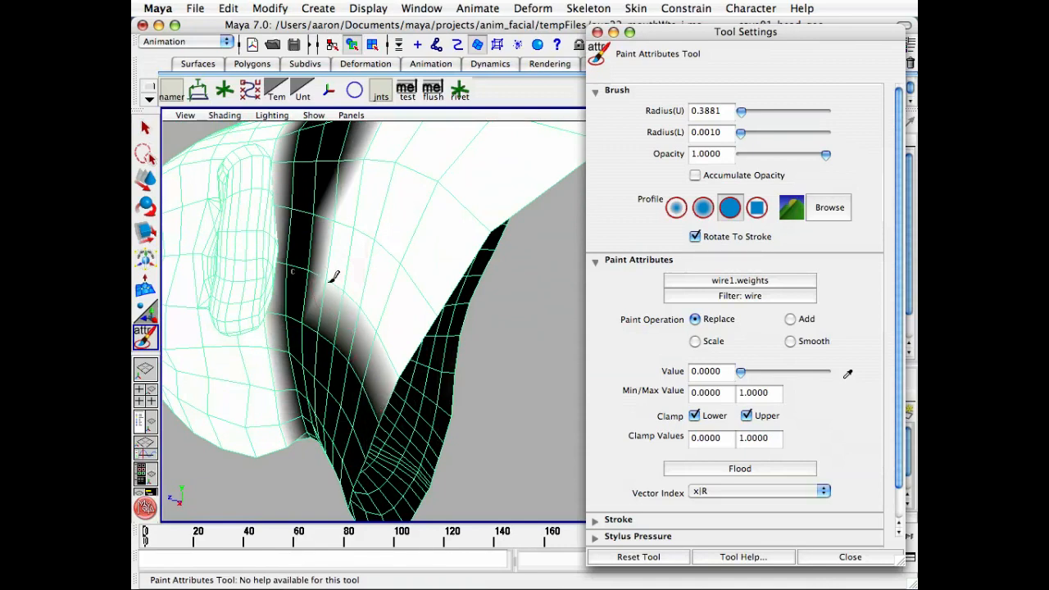
pyautogui.moveTo(335, 277); pyautogui.dragTo(401, 372)
pyautogui.moveTo(328, 205)
pyautogui.mouseDown()
pyautogui.moveTo(403, 271)
pyautogui.moveTo(461, 241)
pyautogui.mouseUp()
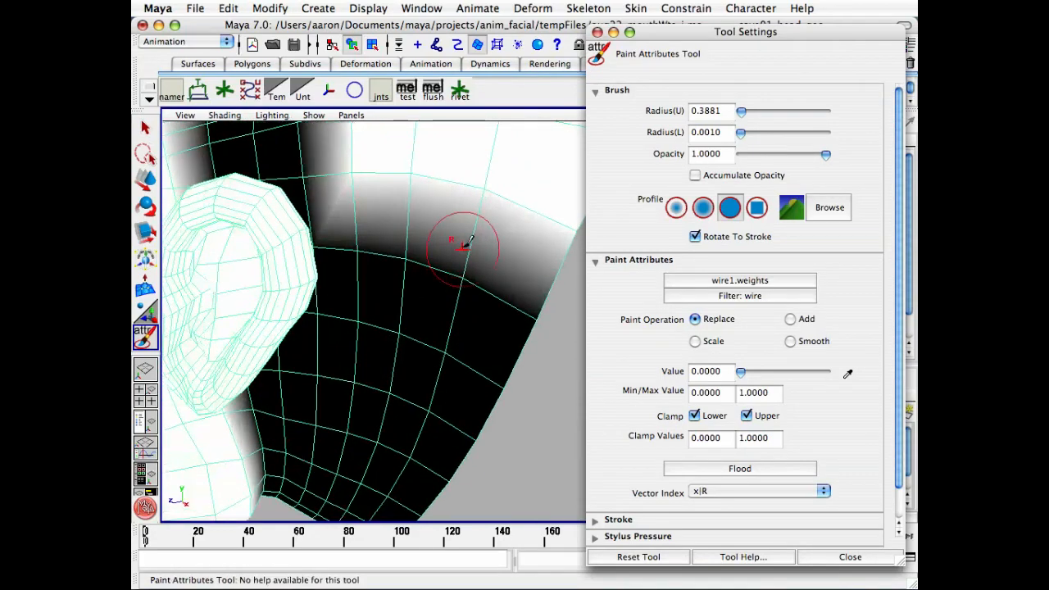
pyautogui.keyDown('alt'); pyautogui.moveTo(462, 241); pyautogui.dragTo(307, 271, button='right'); pyautogui.keyUp('alt')
# Paint the remaining white areas over the back of the neck and behind the head with wire1 weights of 0
pyautogui.moveTo(307, 271)
pyautogui.keyDown('alt'); pyautogui.mouseDown()
pyautogui.moveTo(329, 312)
pyautogui.moveTo(500, 347)
pyautogui.mouseUp(); pyautogui.keyUp('alt')
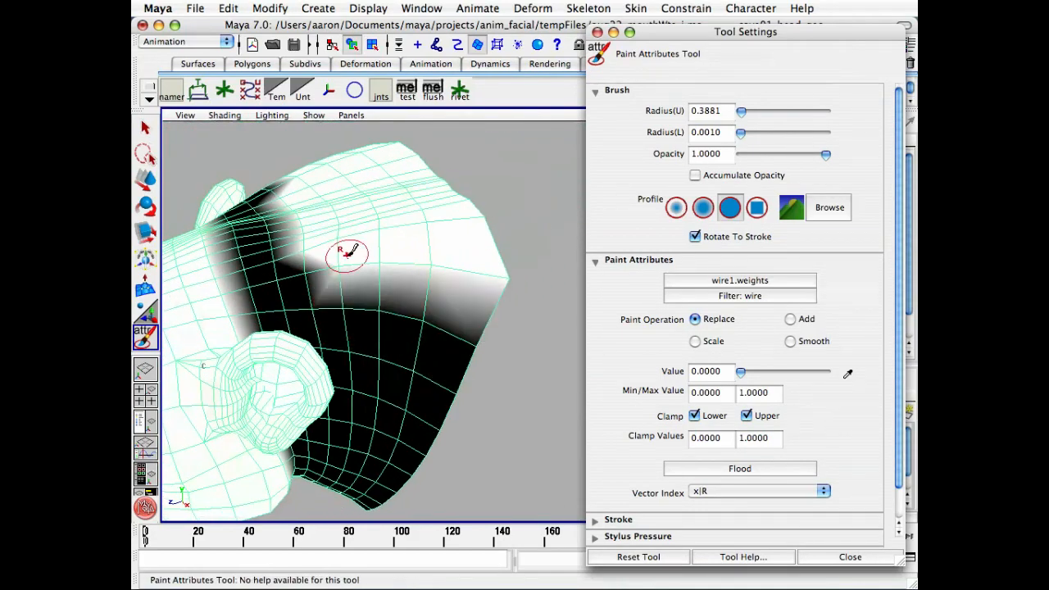
pyautogui.moveTo(343, 254); pyautogui.dragTo(524, 278)
pyautogui.moveTo(305, 247)
pyautogui.mouseDown()
pyautogui.moveTo(534, 186)
pyautogui.moveTo(534, 208)
pyautogui.mouseUp()
pyautogui.keyDown('alt'); pyautogui.moveTo(455, 210); pyautogui.dragTo(378, 247); pyautogui.keyUp('alt')
pyautogui.moveTo(291, 267)
pyautogui.mouseDown()
pyautogui.moveTo(227, 154)
pyautogui.moveTo(330, 220)
pyautogui.moveTo(426, 208)
pyautogui.moveTo(412, 131)
pyautogui.moveTo(387, 238)
pyautogui.moveTo(396, 334)
pyautogui.mouseUp()
pyautogui.moveTo(331, 419)
pyautogui.mouseDown()
pyautogui.moveTo(340, 320)
pyautogui.moveTo(254, 257)
pyautogui.mouseUp()
pyautogui.moveTo(281, 335); pyautogui.dragTo(187, 302)
# Leave wire weight painting by returning to the Select tool, and deselect the head mesh
pyautogui.keyDown('alt'); pyautogui.moveTo(262, 287); pyautogui.dragTo(361, 287); pyautogui.keyUp('alt')
pyautogui.keyDown('alt'); pyautogui.moveTo(299, 305); pyautogui.dragTo(330, 225, button='middle'); pyautogui.keyUp('alt')
pyautogui.moveTo(330, 225)
pyautogui.keyDown('alt'); pyautogui.mouseDown()
pyautogui.moveTo(439, 236)
pyautogui.moveTo(353, 271)
pyautogui.moveTo(366, 269)
pyautogui.moveTo(310, 278)
pyautogui.moveTo(294, 220)
pyautogui.moveTo(229, 176)
pyautogui.moveTo(259, 303)
pyautogui.moveTo(268, 299)
pyautogui.moveTo(264, 351)
pyautogui.mouseUp(); pyautogui.keyUp('alt')
pyautogui.moveTo(330, 268)
pyautogui.keyDown('alt'); pyautogui.mouseDown()
pyautogui.moveTo(352, 279)
pyautogui.moveTo(168, 246)
pyautogui.moveTo(267, 232)
pyautogui.moveTo(330, 330)
pyautogui.moveTo(407, 274)
pyautogui.moveTo(435, 269)
pyautogui.mouseUp(); pyautogui.keyUp('alt')
pyautogui.press('f')
pyautogui.press('q')
pyautogui.click(870, 554)
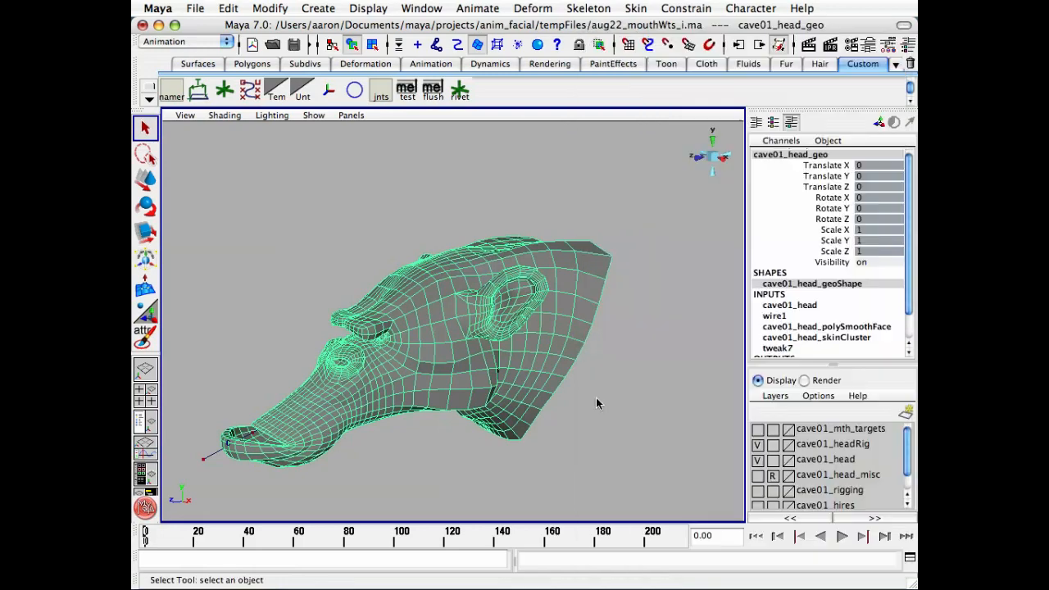
pyautogui.keyDown('alt'); pyautogui.moveTo(577, 350); pyautogui.dragTo(535, 330, button='right'); pyautogui.keyUp('alt')
pyautogui.click(540, 437)
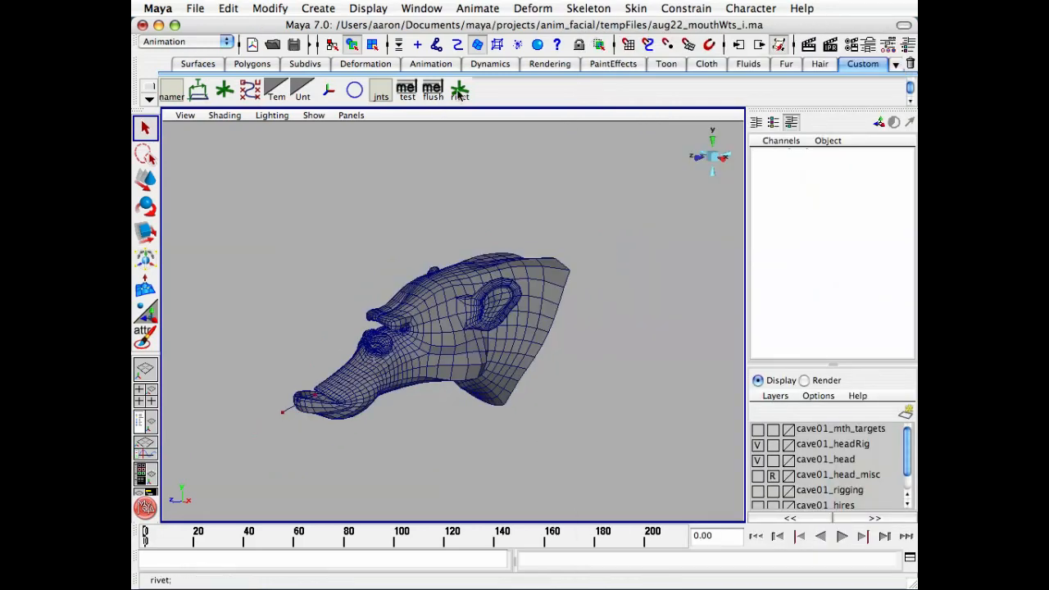
# Select cave01_wire02_csr with surface selection disabled and raise it about 2.459 in Y to test the neck falloff
pyautogui.click(376, 361)
pyautogui.keyDown('alt'); pyautogui.moveTo(464, 400); pyautogui.dragTo(427, 373); pyautogui.keyUp('alt')
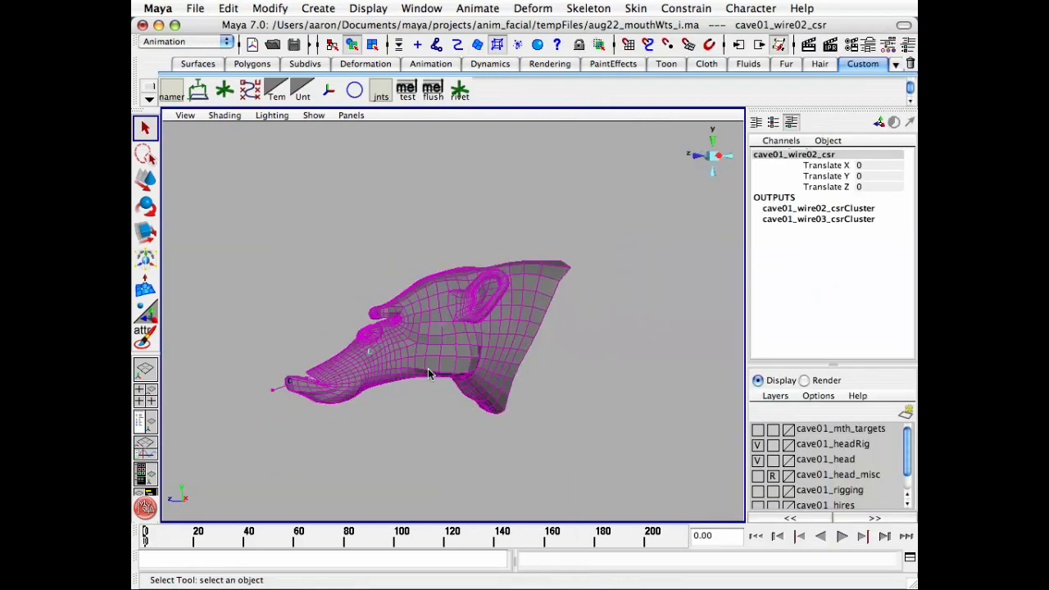
pyautogui.press('w')
pyautogui.keyDown('alt'); pyautogui.moveTo(428, 373); pyautogui.dragTo(597, 328, button='right'); pyautogui.keyUp('alt')
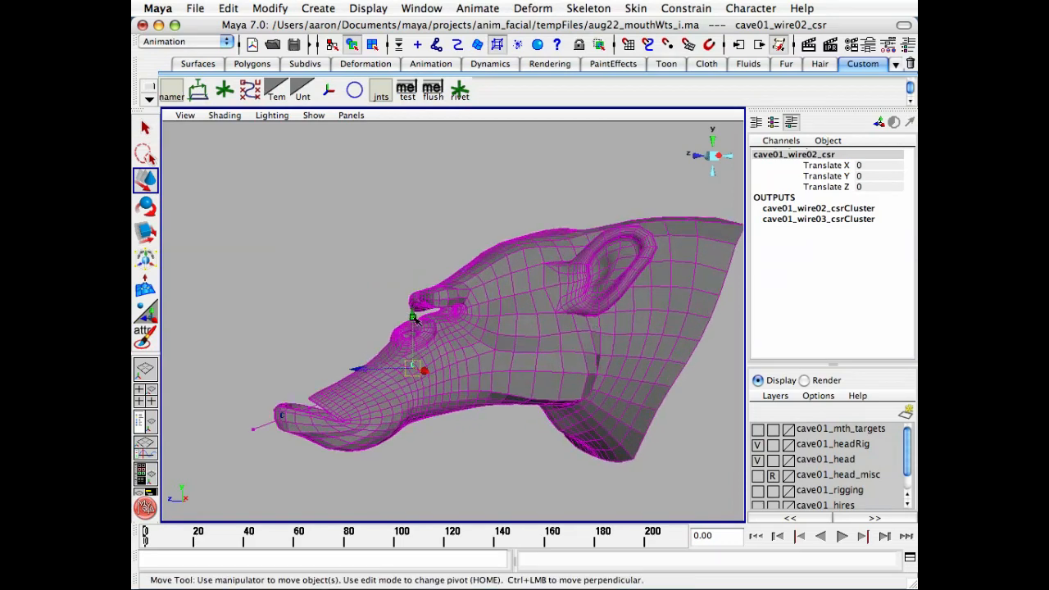
pyautogui.moveTo(415, 319); pyautogui.dragTo(414, 240)
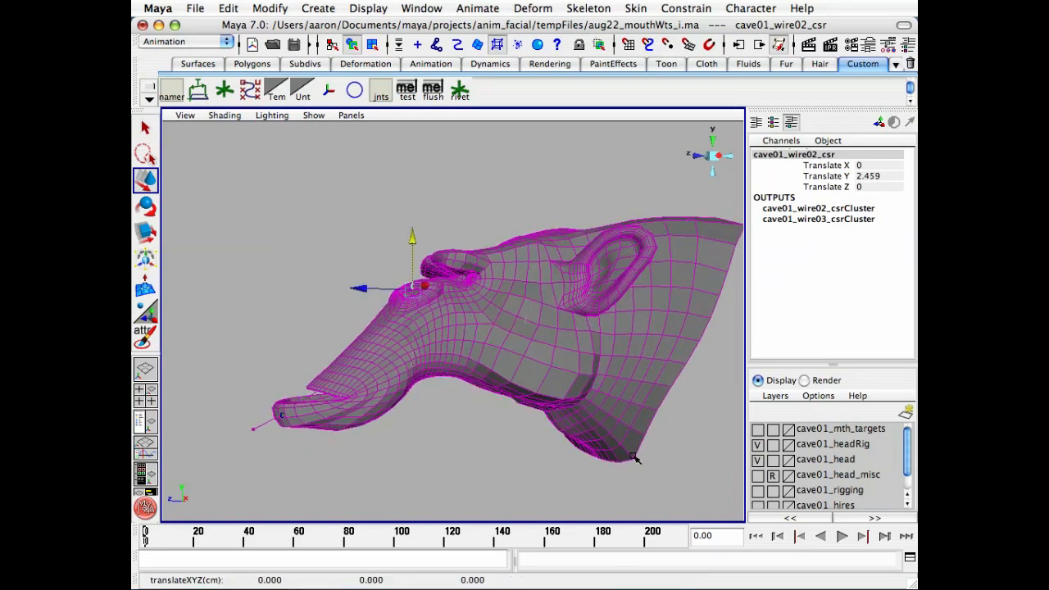
pyautogui.keyDown('alt'); pyautogui.moveTo(566, 403); pyautogui.dragTo(507, 394); pyautogui.keyUp('alt')
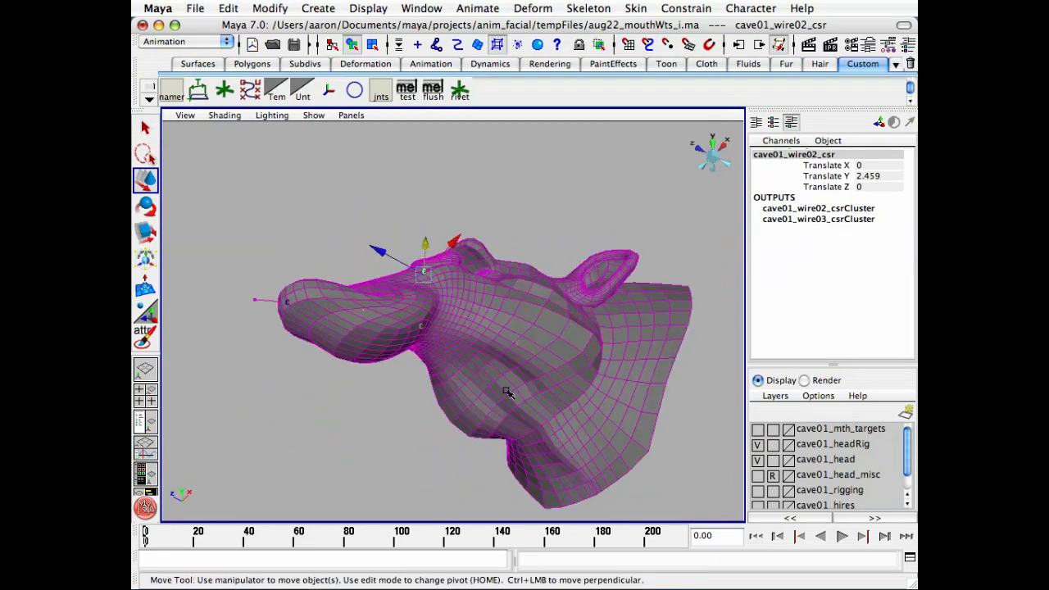
# Select cave01_head_geo and paint wire1 weights with Replace at value 0.5 and upper radius 0.1056 along the border behind the jaw
pyautogui.click(537, 370)
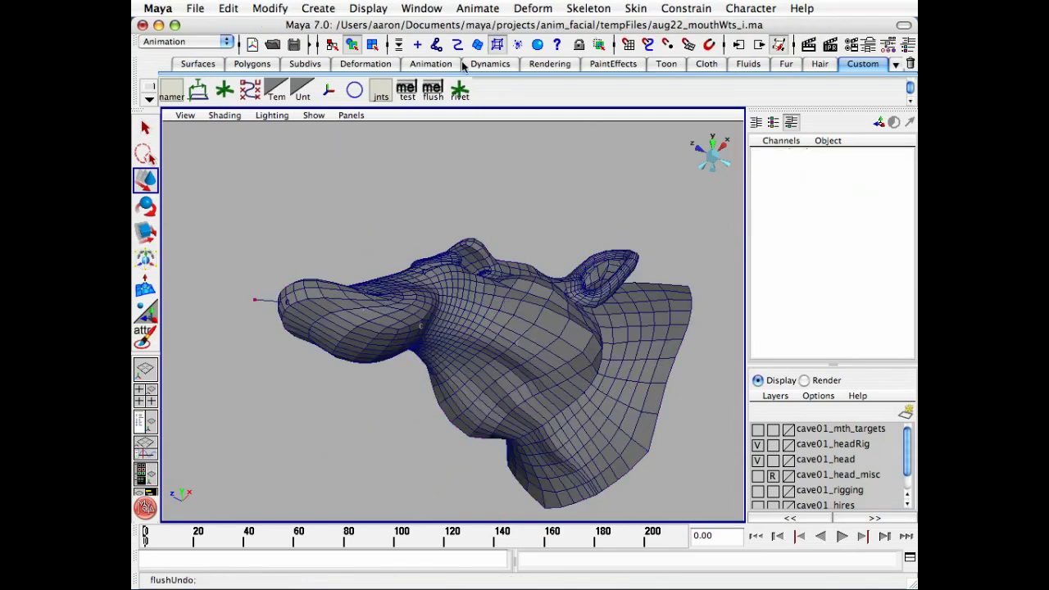
pyautogui.click(622, 427)
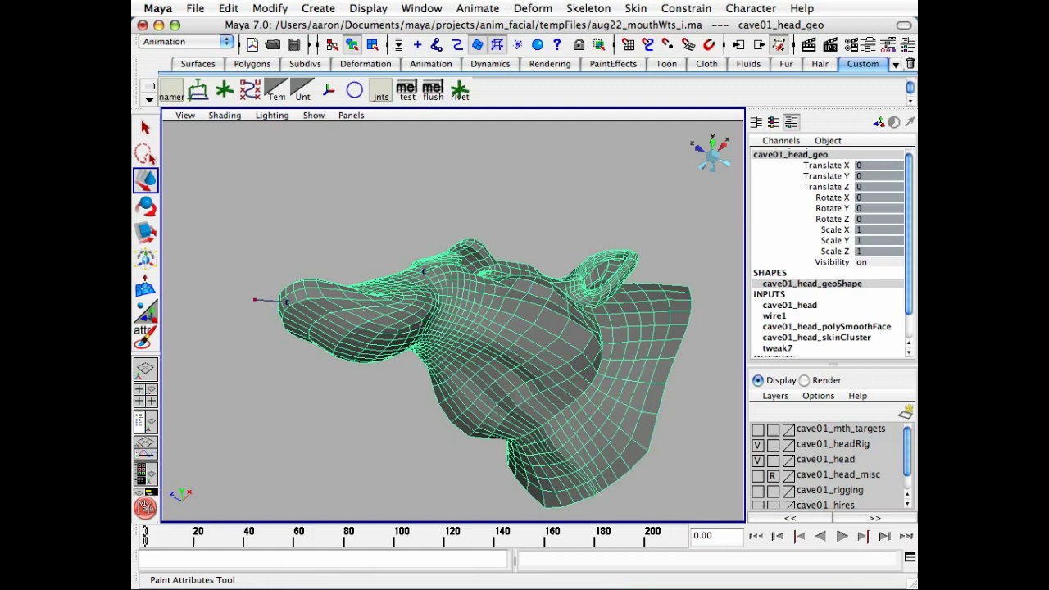
pyautogui.doubleClick(144, 336)
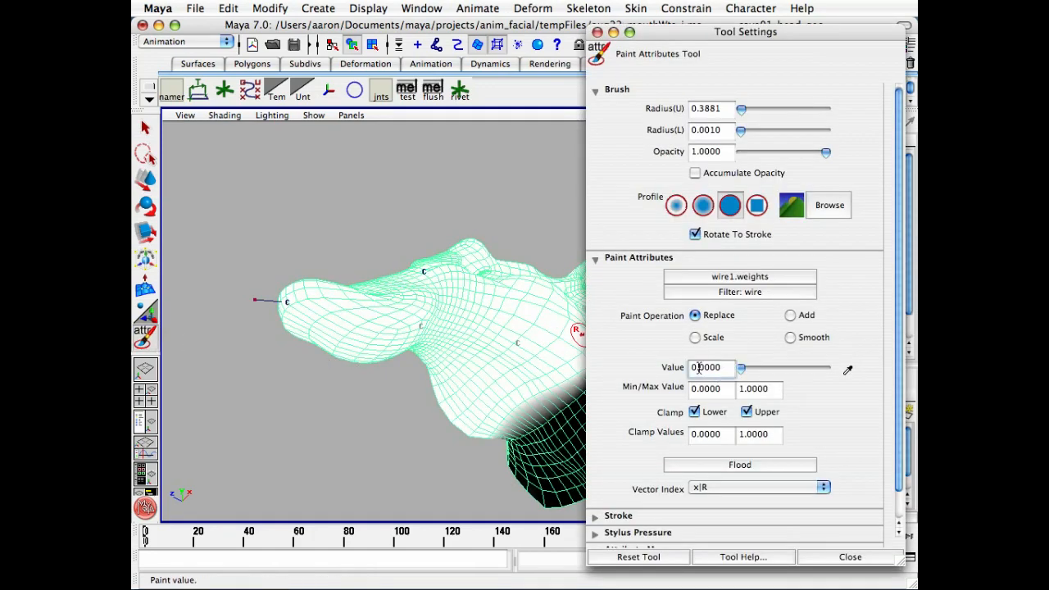
pyautogui.keyDown('alt'); pyautogui.moveTo(448, 325); pyautogui.dragTo(375, 292, button='middle'); pyautogui.keyUp('alt')
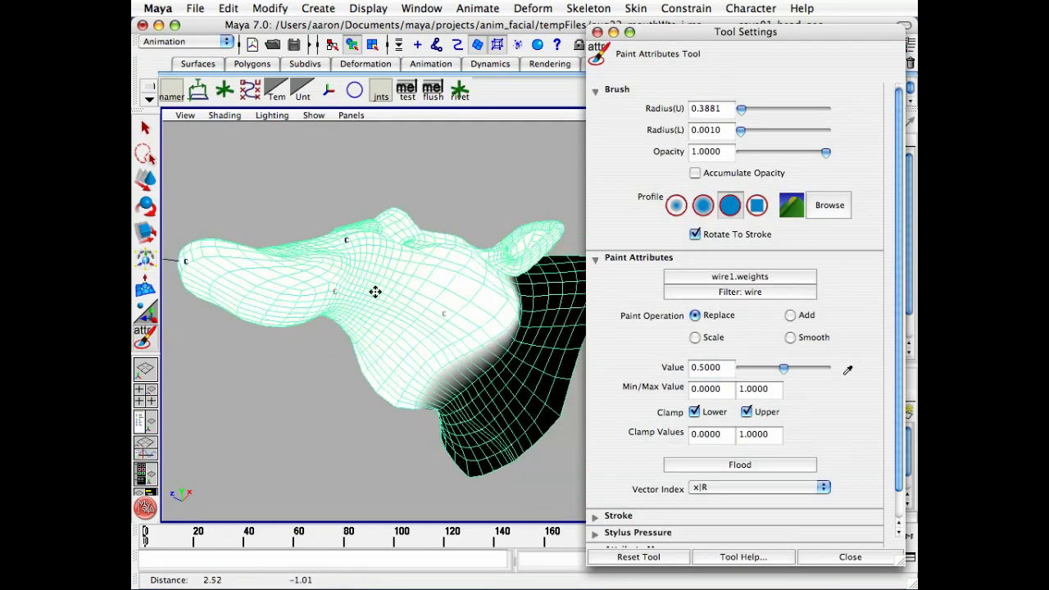
pyautogui.keyDown('alt'); pyautogui.moveTo(375, 293); pyautogui.dragTo(544, 323, button='right'); pyautogui.keyUp('alt')
pyautogui.keyDown('alt'); pyautogui.moveTo(500, 351); pyautogui.dragTo(456, 260, button='middle'); pyautogui.keyUp('alt')
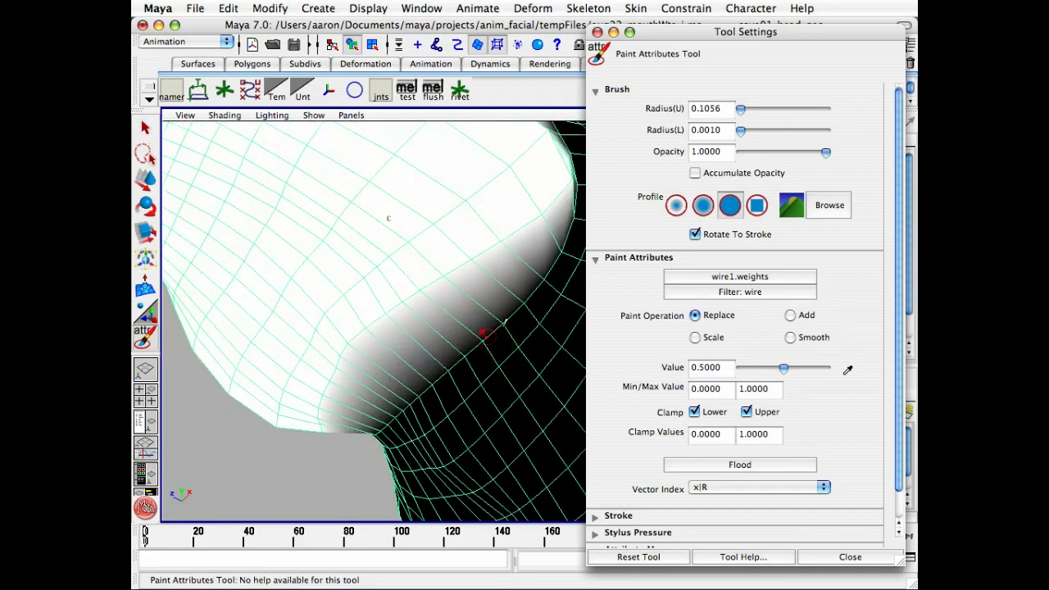
pyautogui.moveTo(543, 270)
pyautogui.mouseDown()
pyautogui.moveTo(464, 328)
pyautogui.moveTo(390, 428)
pyautogui.mouseUp()
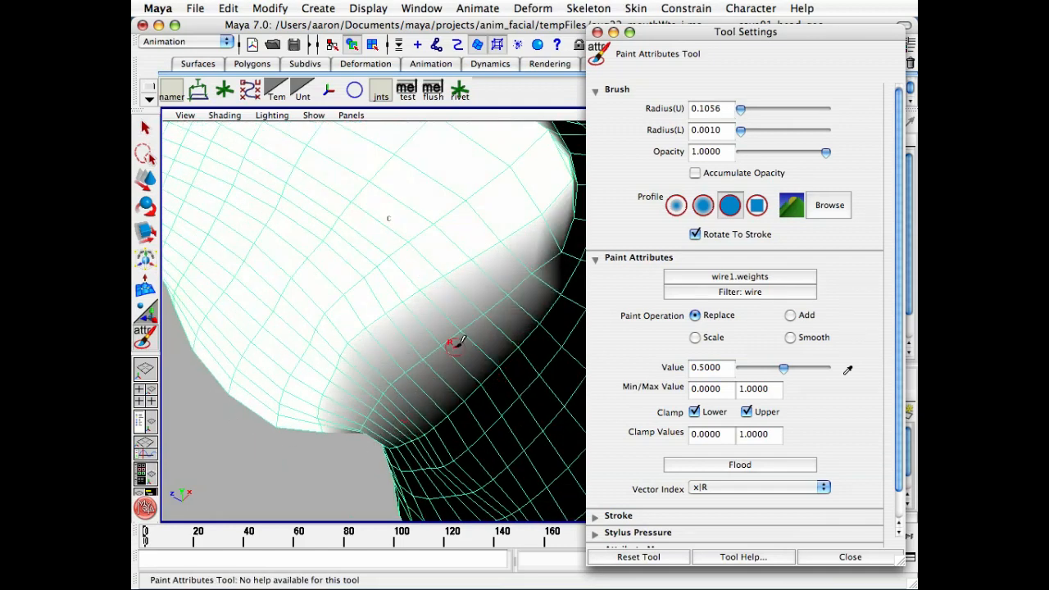
# Paint the 0.5 wire1 weight along the black-white border behind the ears and across the top of the head
pyautogui.keyDown('alt'); pyautogui.moveTo(457, 342); pyautogui.dragTo(414, 384); pyautogui.keyUp('alt')
pyautogui.moveTo(435, 350)
pyautogui.keyDown('alt'); pyautogui.mouseDown()
pyautogui.moveTo(408, 252)
pyautogui.moveTo(353, 255)
pyautogui.mouseUp(); pyautogui.keyUp('alt')
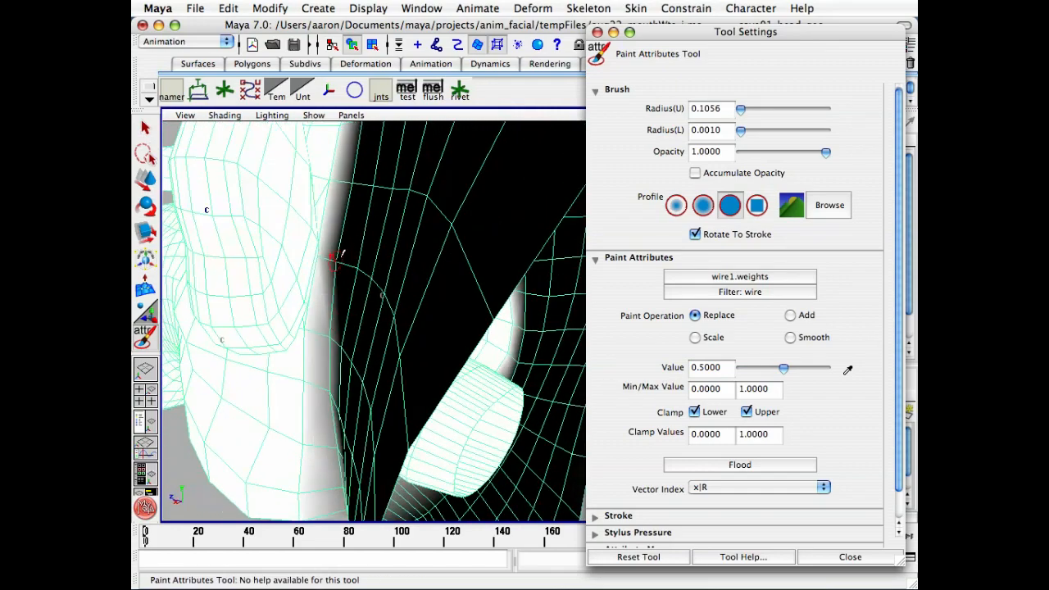
pyautogui.keyDown('alt'); pyautogui.moveTo(375, 183); pyautogui.dragTo(346, 318); pyautogui.keyUp('alt')
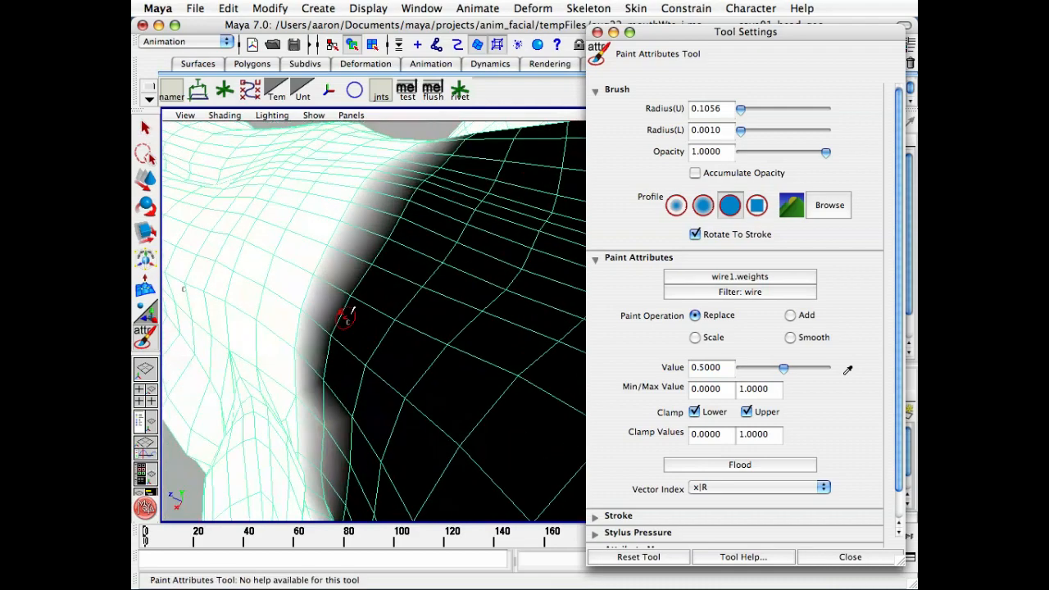
pyautogui.moveTo(410, 192)
pyautogui.keyDown('alt'); pyautogui.mouseDown()
pyautogui.moveTo(446, 238)
pyautogui.moveTo(368, 229)
pyautogui.moveTo(416, 223)
pyautogui.moveTo(410, 299)
pyautogui.moveTo(506, 229)
pyautogui.moveTo(533, 292)
pyautogui.mouseUp(); pyautogui.keyUp('alt')
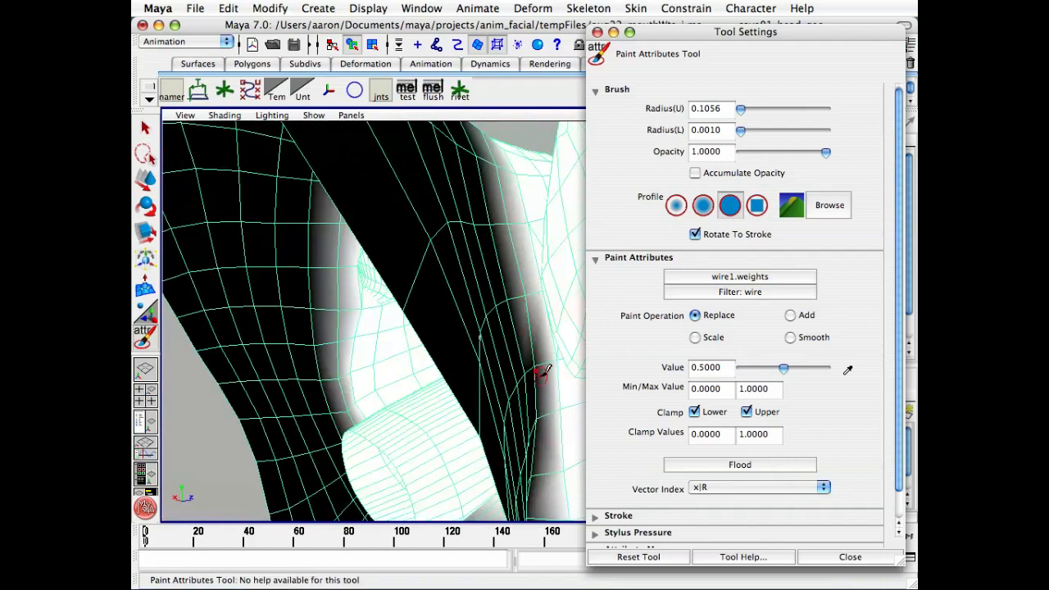
pyautogui.moveTo(539, 374)
pyautogui.mouseDown()
pyautogui.moveTo(496, 316)
pyautogui.moveTo(519, 382)
pyautogui.moveTo(518, 466)
pyautogui.mouseUp()
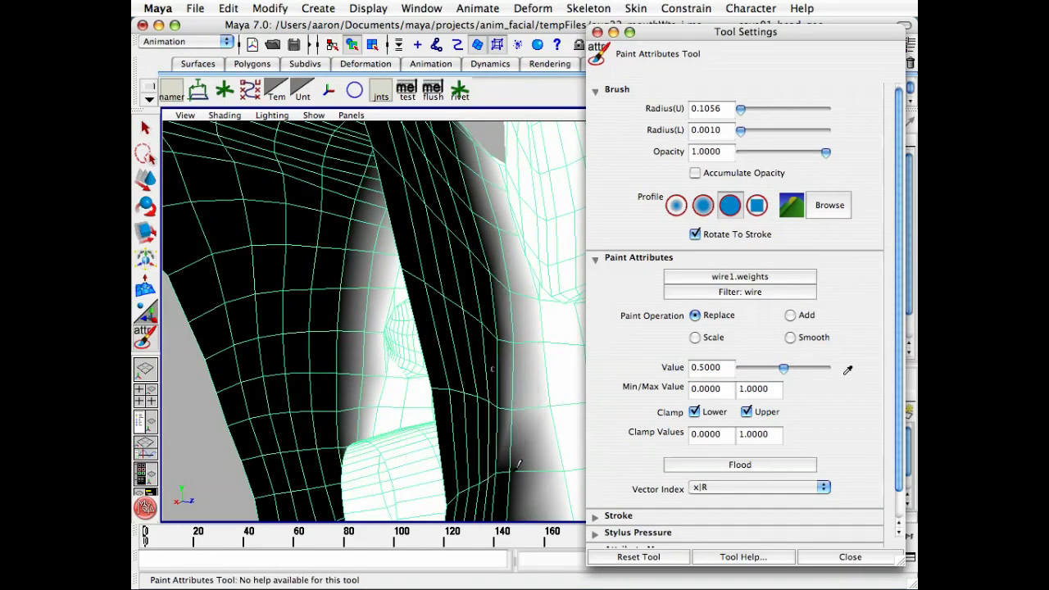
pyautogui.keyDown('alt'); pyautogui.moveTo(517, 466); pyautogui.dragTo(411, 146, button='middle'); pyautogui.keyUp('alt')
pyautogui.moveTo(385, 178)
pyautogui.mouseDown()
pyautogui.moveTo(386, 254)
pyautogui.moveTo(403, 234)
pyautogui.moveTo(352, 230)
pyautogui.moveTo(373, 246)
pyautogui.mouseUp()
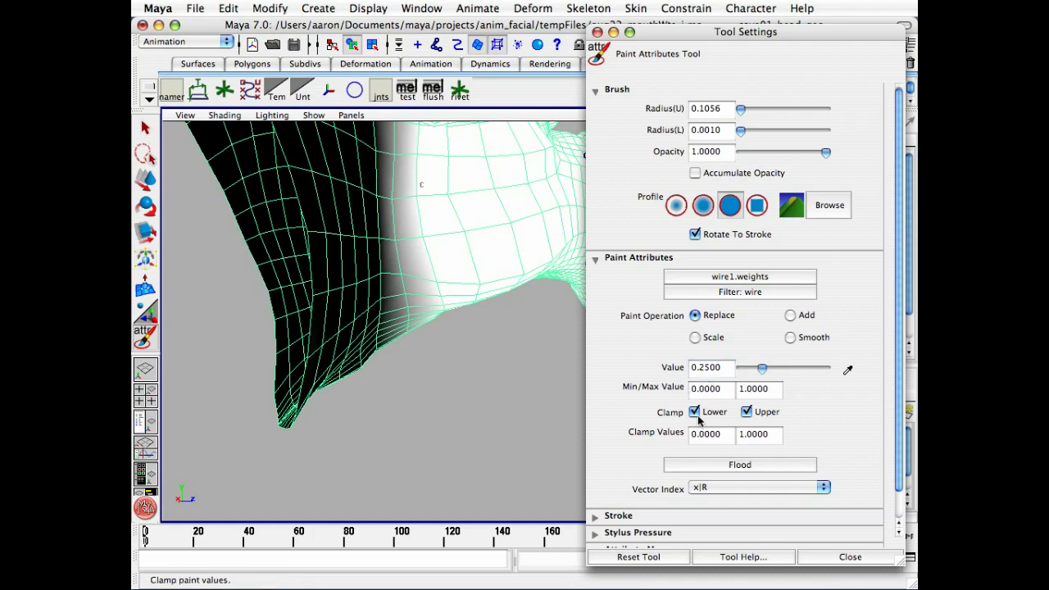
# Set the paint value to 0.25 and paint the dark edge of the weight border around the jaw and throat
pyautogui.keyDown('alt'); pyautogui.moveTo(353, 291); pyautogui.dragTo(324, 301); pyautogui.keyUp('alt')
pyautogui.moveTo(373, 153); pyautogui.dragTo(376, 255)
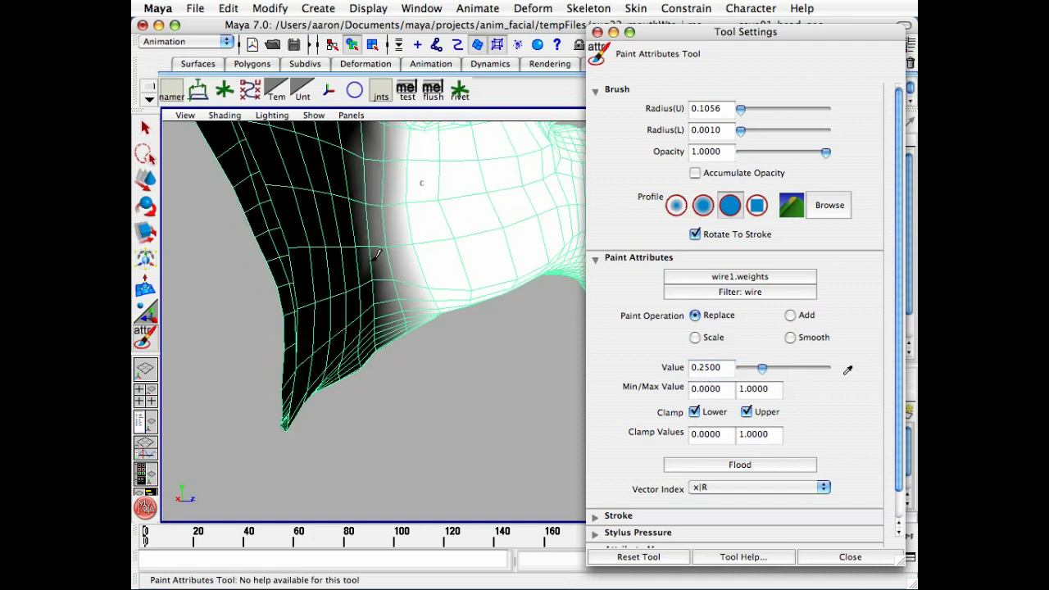
pyautogui.keyDown('alt'); pyautogui.moveTo(396, 377); pyautogui.dragTo(253, 294); pyautogui.keyUp('alt')
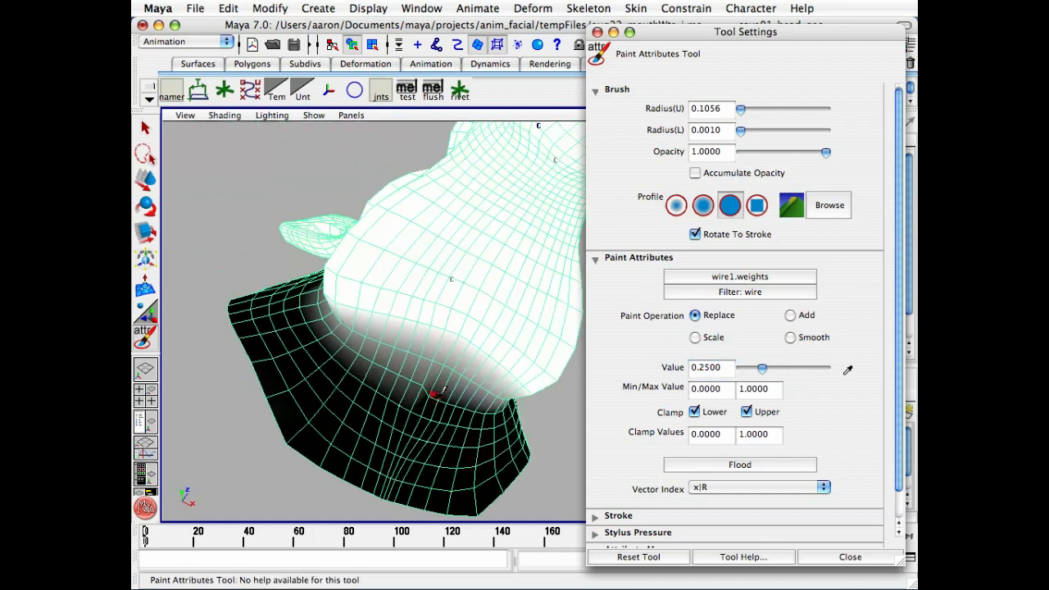
pyautogui.moveTo(483, 402)
pyautogui.keyDown('alt'); pyautogui.mouseDown()
pyautogui.moveTo(452, 253)
pyautogui.moveTo(441, 425)
pyautogui.mouseUp(); pyautogui.keyUp('alt')
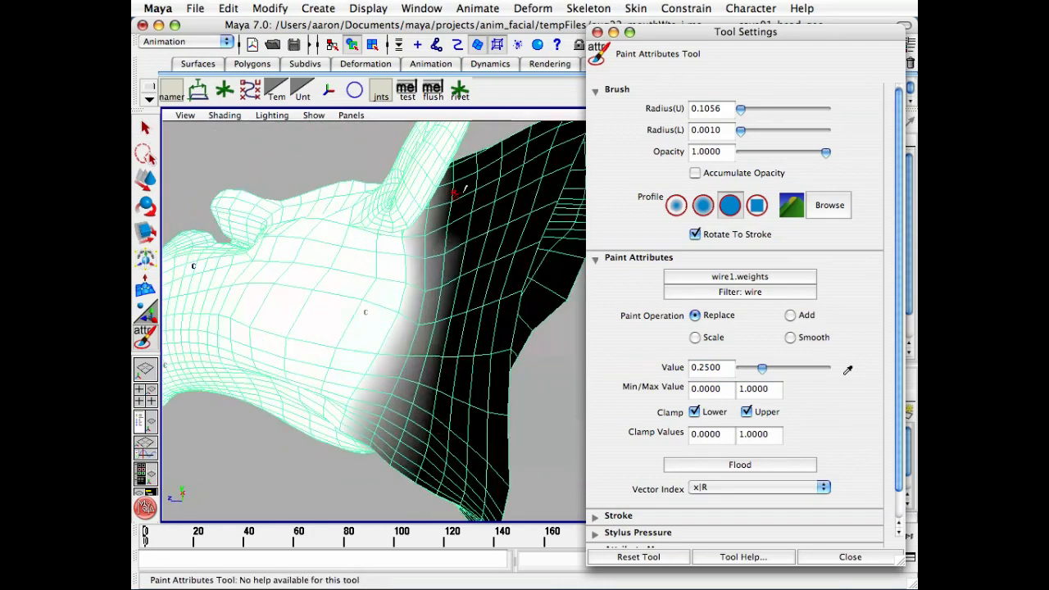
# Extend the 0.25 wire1 weight along the border behind both ears and over the head, and leave the paint tool
pyautogui.keyDown('alt'); pyautogui.moveTo(454, 193); pyautogui.dragTo(451, 274); pyautogui.keyUp('alt')
pyautogui.keyDown('alt'); pyautogui.moveTo(452, 221); pyautogui.dragTo(423, 249); pyautogui.keyUp('alt')
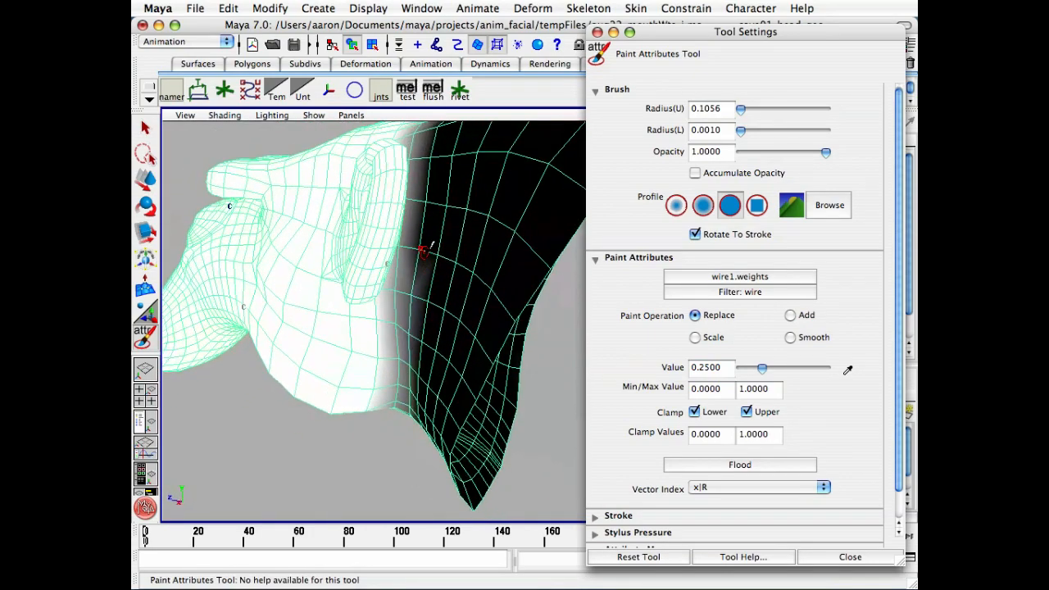
pyautogui.keyDown('alt'); pyautogui.moveTo(447, 156); pyautogui.dragTo(431, 236); pyautogui.keyUp('alt')
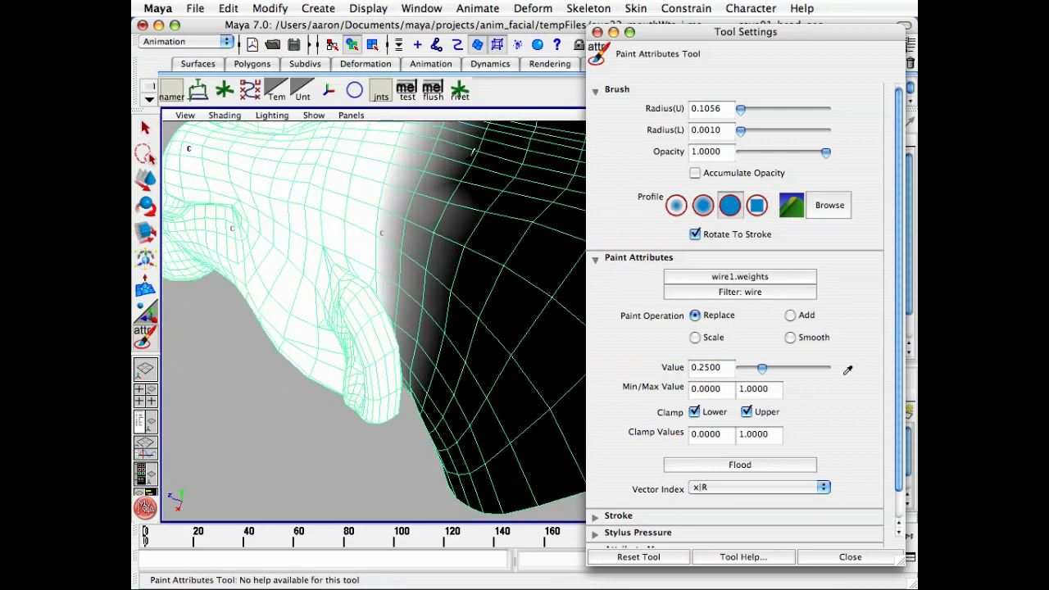
pyautogui.keyDown('alt'); pyautogui.moveTo(504, 159); pyautogui.dragTo(398, 318); pyautogui.keyUp('alt')
pyautogui.moveTo(470, 218)
pyautogui.keyDown('alt'); pyautogui.mouseDown()
pyautogui.moveTo(335, 205)
pyautogui.moveTo(352, 228)
pyautogui.moveTo(386, 187)
pyautogui.moveTo(435, 182)
pyautogui.mouseUp(); pyautogui.keyUp('alt')
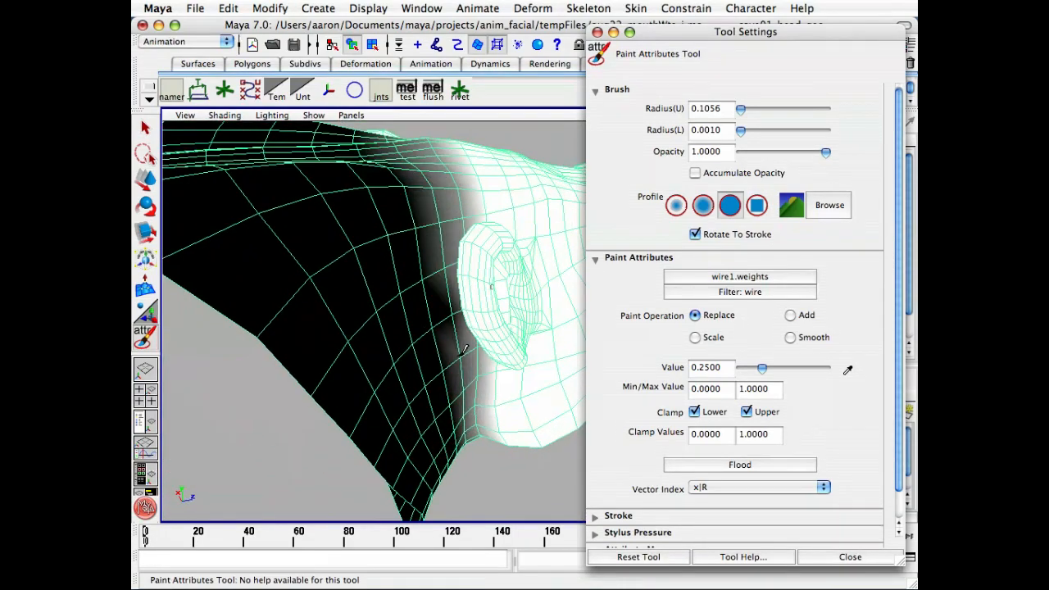
pyautogui.keyDown('alt'); pyautogui.moveTo(451, 305); pyautogui.dragTo(438, 296); pyautogui.keyUp('alt')
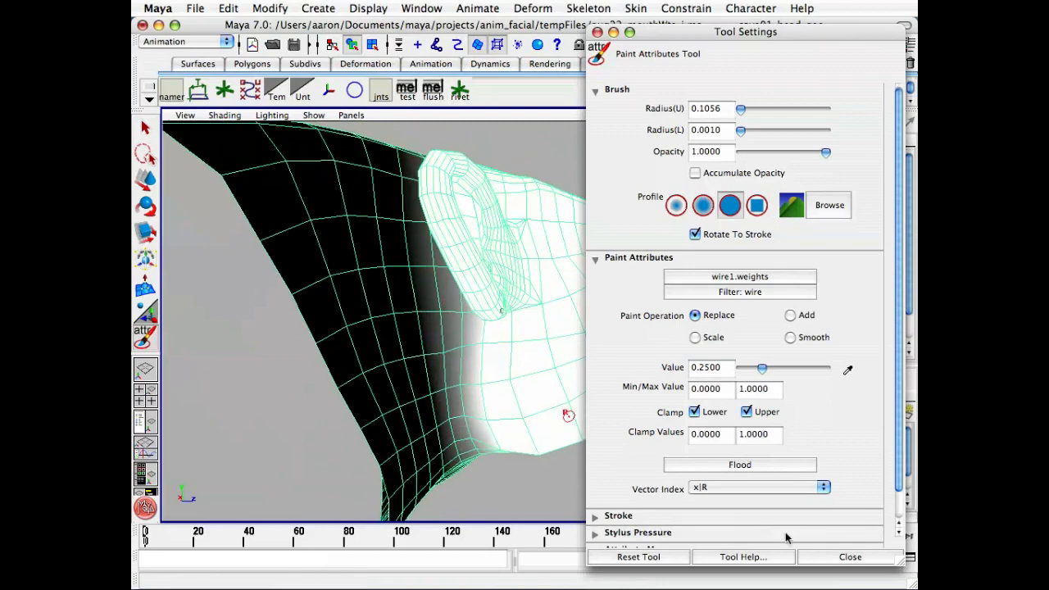
pyautogui.click(850, 557)
pyautogui.press('q')
# Select cave01_wire02_csr with surface selection disabled and set its Translate Y to 0
pyautogui.click(564, 158)
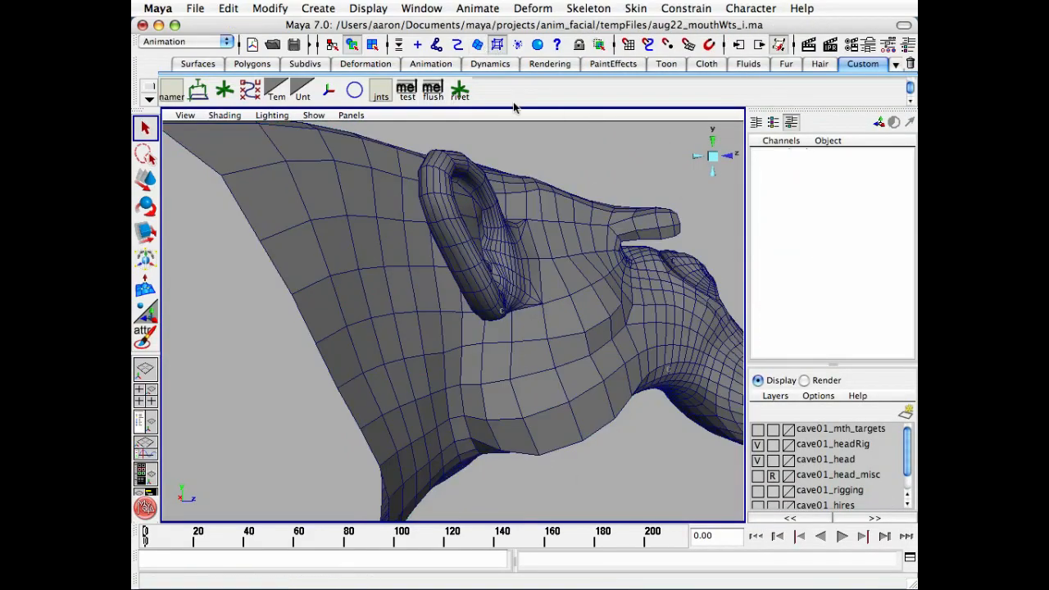
pyautogui.keyDown('alt'); pyautogui.moveTo(496, 135); pyautogui.dragTo(566, 353); pyautogui.keyUp('alt')
pyautogui.moveTo(542, 224); pyautogui.dragTo(574, 267)
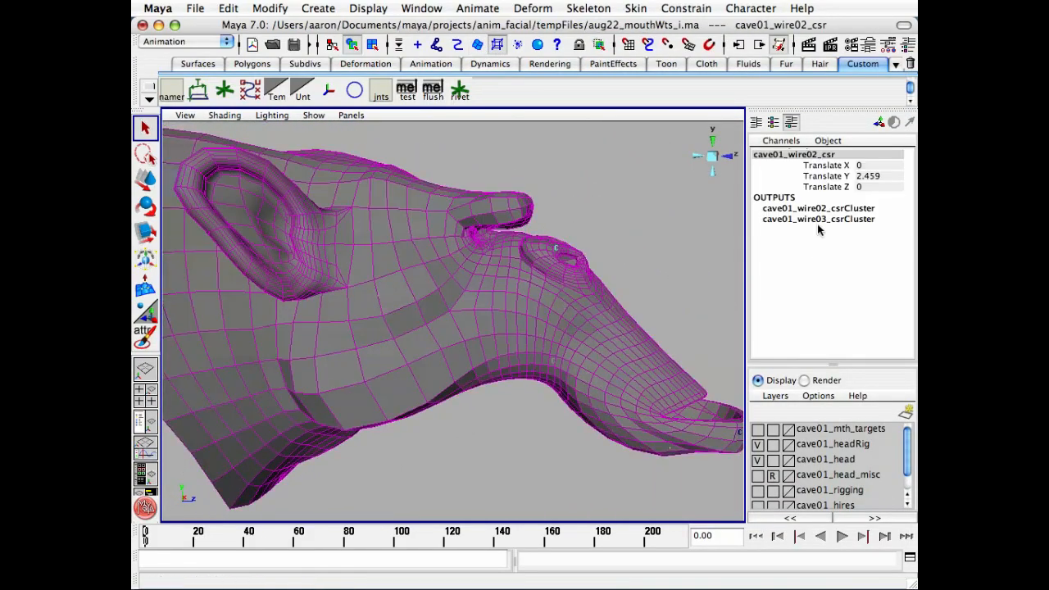
pyautogui.write('0')
pyautogui.press('Return')
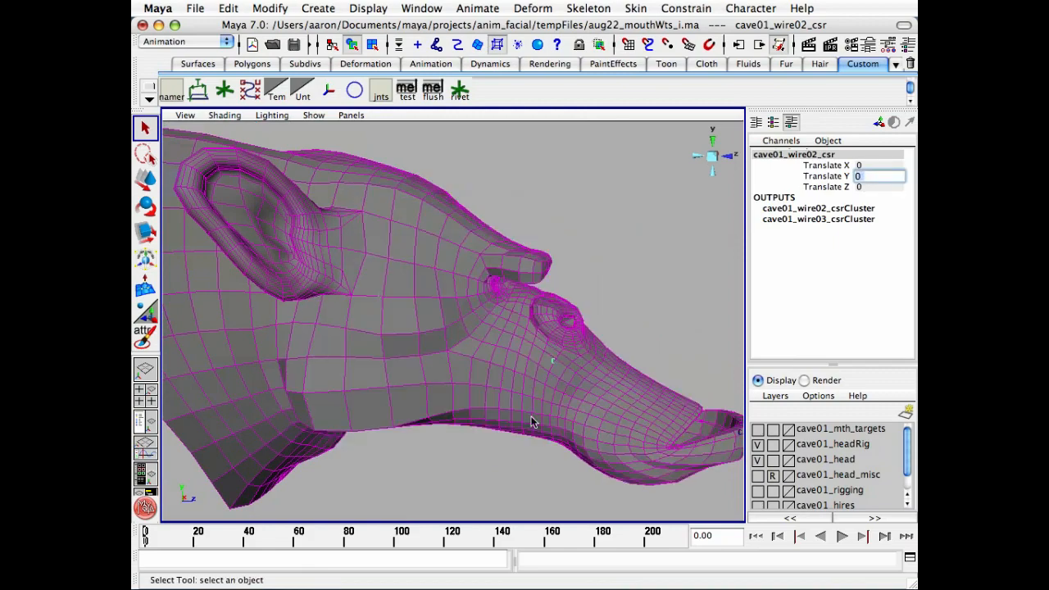
# Select cave01_wire03_csr at the mouth tip with the Move tool and undo the last change
pyautogui.keyDown('alt'); pyautogui.moveTo(531, 421); pyautogui.dragTo(499, 480); pyautogui.keyUp('alt')
pyautogui.click(637, 475)
pyautogui.press('w')
pyautogui.press('z')
pyautogui.moveTo(569, 366)
pyautogui.keyDown('alt'); pyautogui.mouseDown()
pyautogui.moveTo(534, 340)
pyautogui.moveTo(579, 361)
pyautogui.mouseUp(); pyautogui.keyUp('alt')
pyautogui.keyDown('alt'); pyautogui.moveTo(579, 360); pyautogui.dragTo(572, 368, button='right'); pyautogui.keyUp('alt')
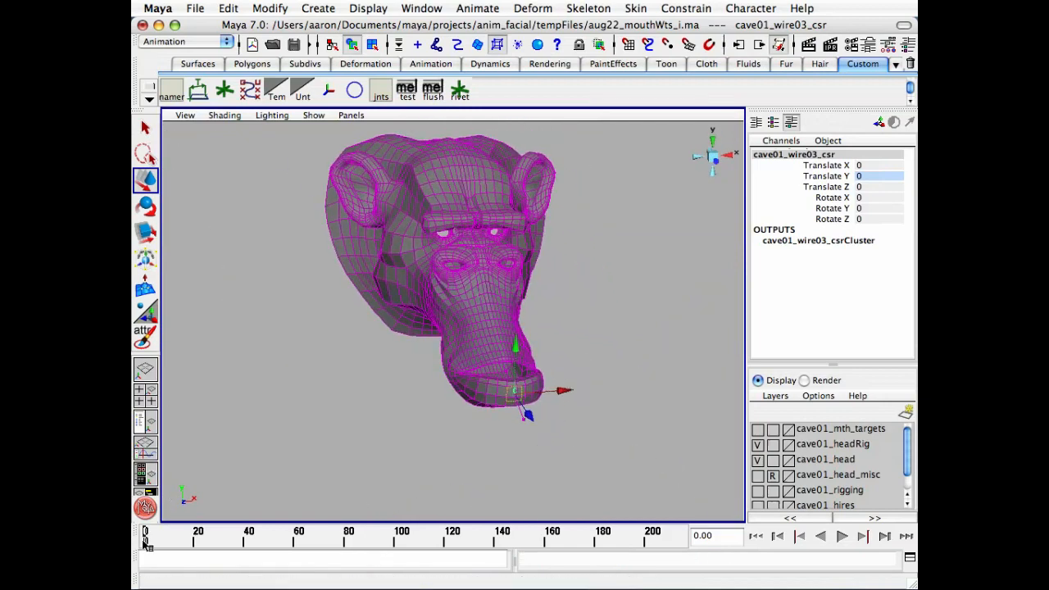
# Test the mouth deformation at frame 17 by moving cave01_wire03_csr in X and Y, undo the move and return to frame 0
pyautogui.moveTo(145, 545); pyautogui.dragTo(191, 543)
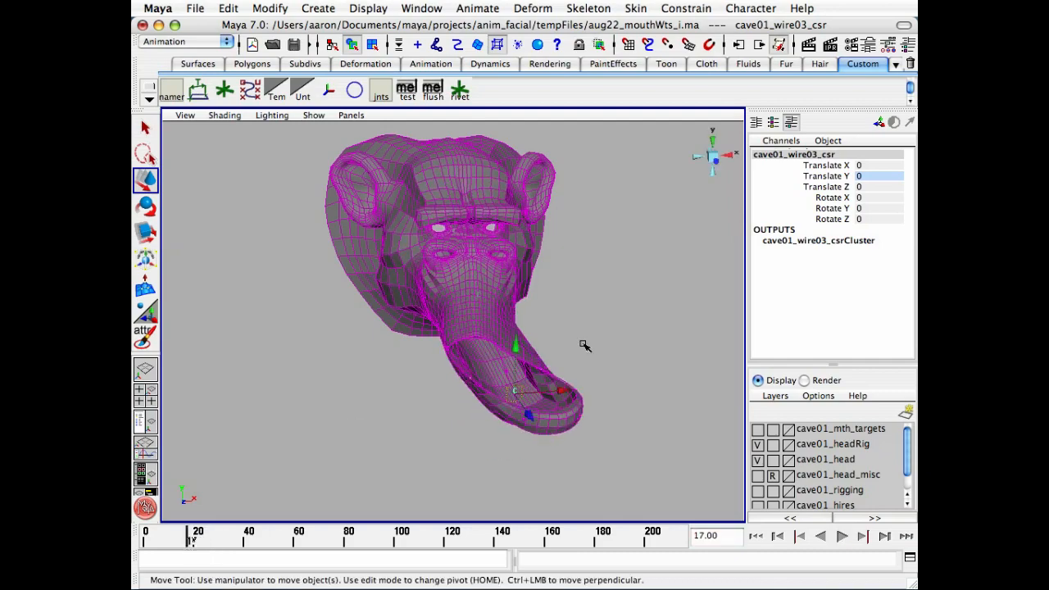
pyautogui.moveTo(537, 415); pyautogui.dragTo(586, 386)
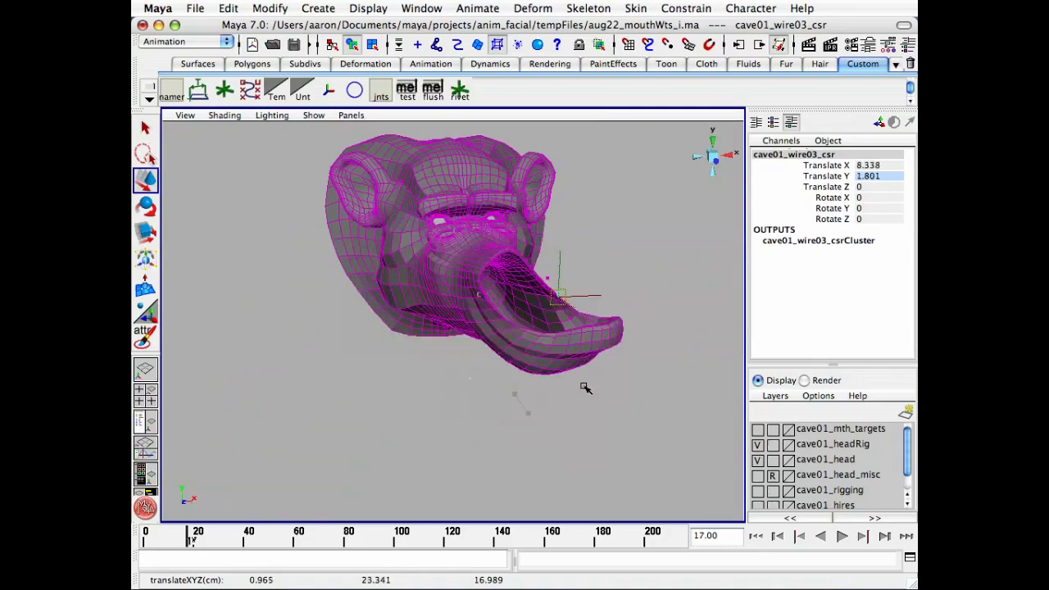
pyautogui.press('z')
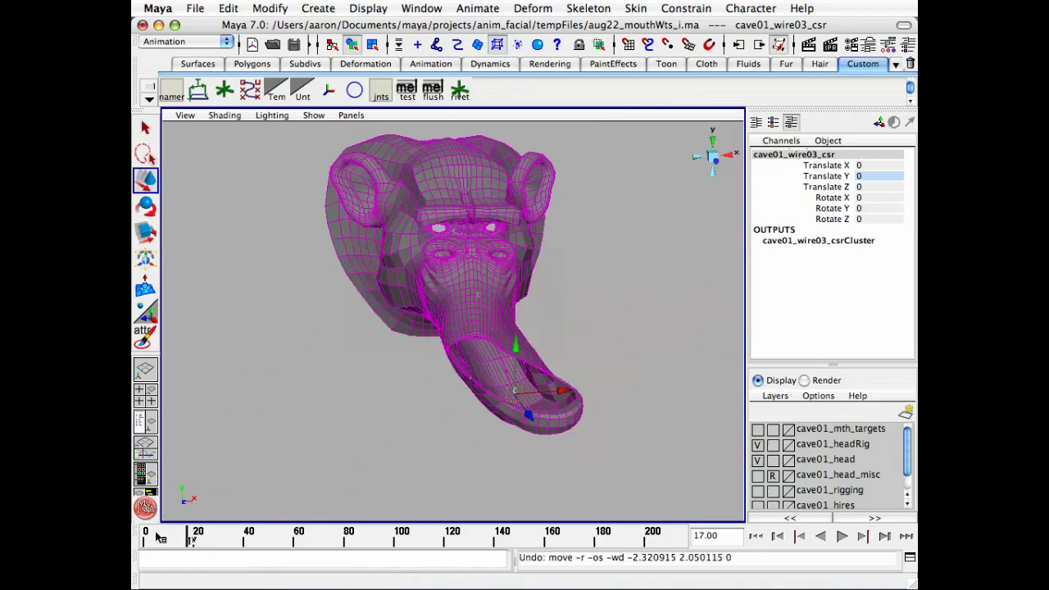
pyautogui.click(145, 536)
# Move cave01_wire03_csr sideways to a Translate X of about 4.81 and check the stretched muzzle from the front and side
pyautogui.press('q')
pyautogui.click(347, 392)
pyautogui.keyDown('alt'); pyautogui.moveTo(525, 341); pyautogui.dragTo(466, 361); pyautogui.keyUp('alt')
pyautogui.moveTo(450, 456); pyautogui.dragTo(451, 457)
pyautogui.keyDown('alt'); pyautogui.moveTo(451, 456); pyautogui.dragTo(698, 482); pyautogui.keyUp('alt')
pyautogui.press('w')
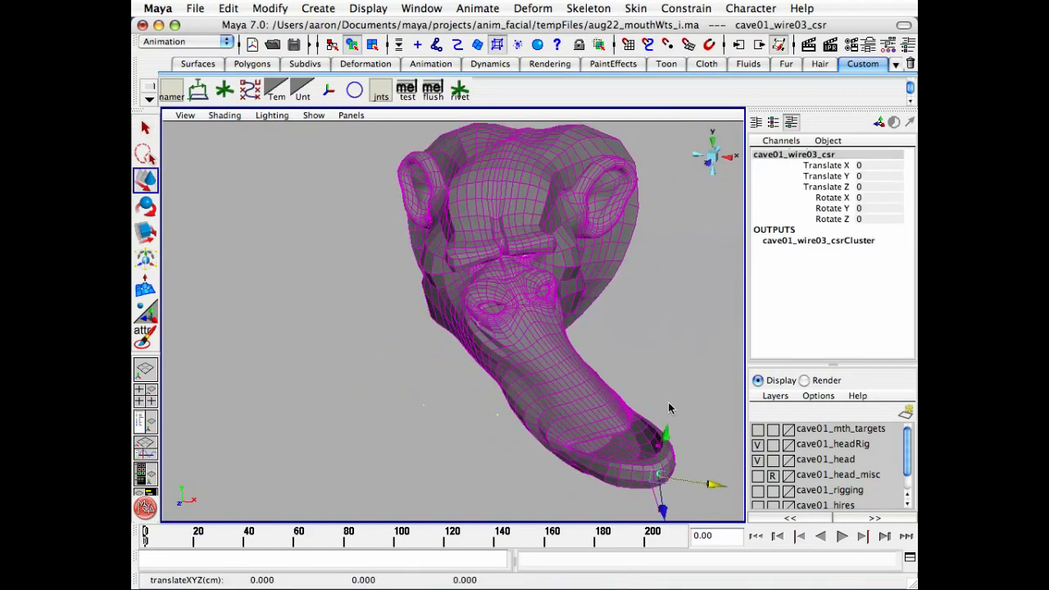
pyautogui.moveTo(443, 293); pyautogui.dragTo(533, 410)
pyautogui.moveTo(537, 329); pyautogui.dragTo(374, 412)
pyautogui.keyDown('alt'); pyautogui.moveTo(508, 369); pyautogui.dragTo(356, 358); pyautogui.keyUp('alt')
pyautogui.moveTo(320, 255); pyautogui.dragTo(326, 301)
pyautogui.moveTo(213, 382); pyautogui.dragTo(279, 470)
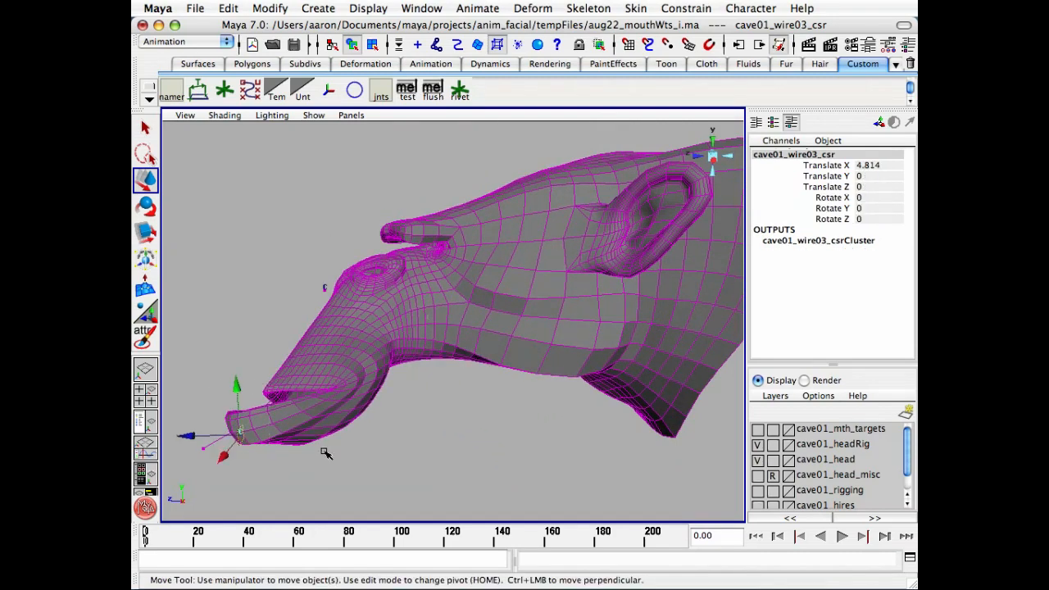
# Rotate cave01_wire03_csr about its X axis to about 55 degrees to tilt the mouth tip
pyautogui.press('e')
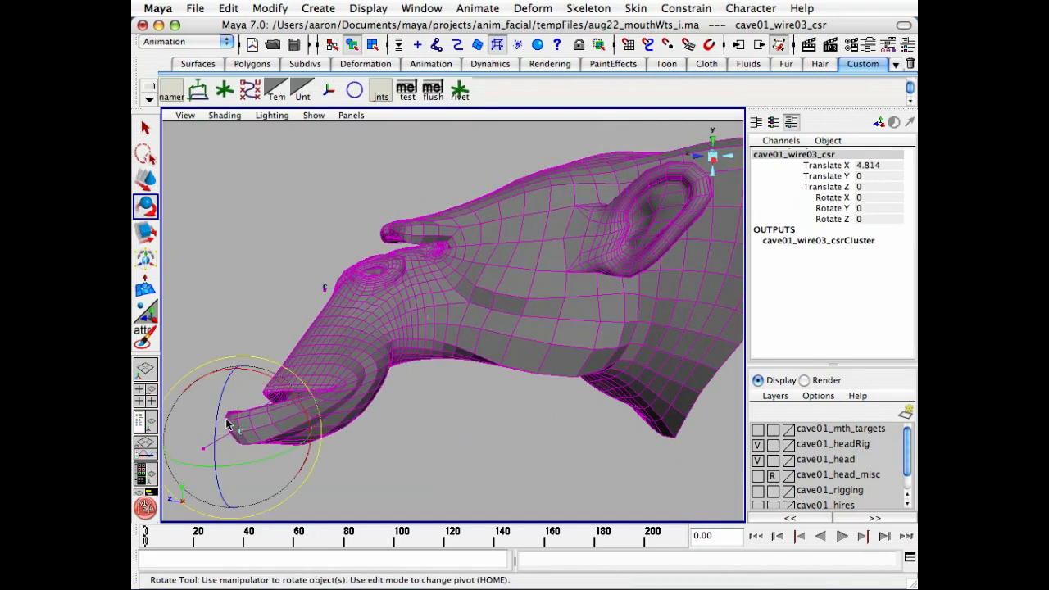
pyautogui.moveTo(204, 403); pyautogui.dragTo(235, 414)
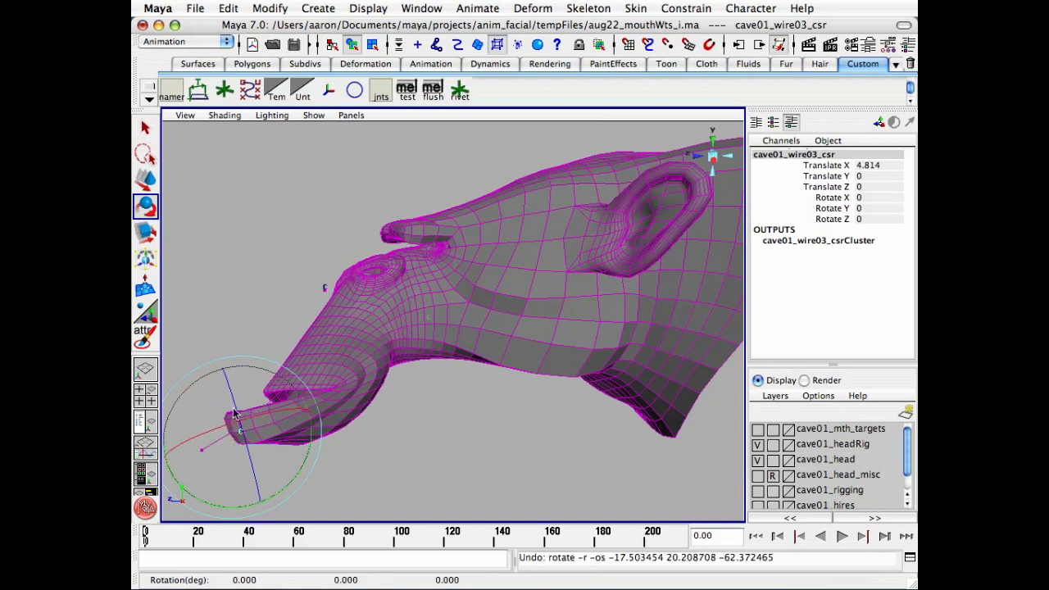
pyautogui.moveTo(271, 382); pyautogui.dragTo(196, 359)
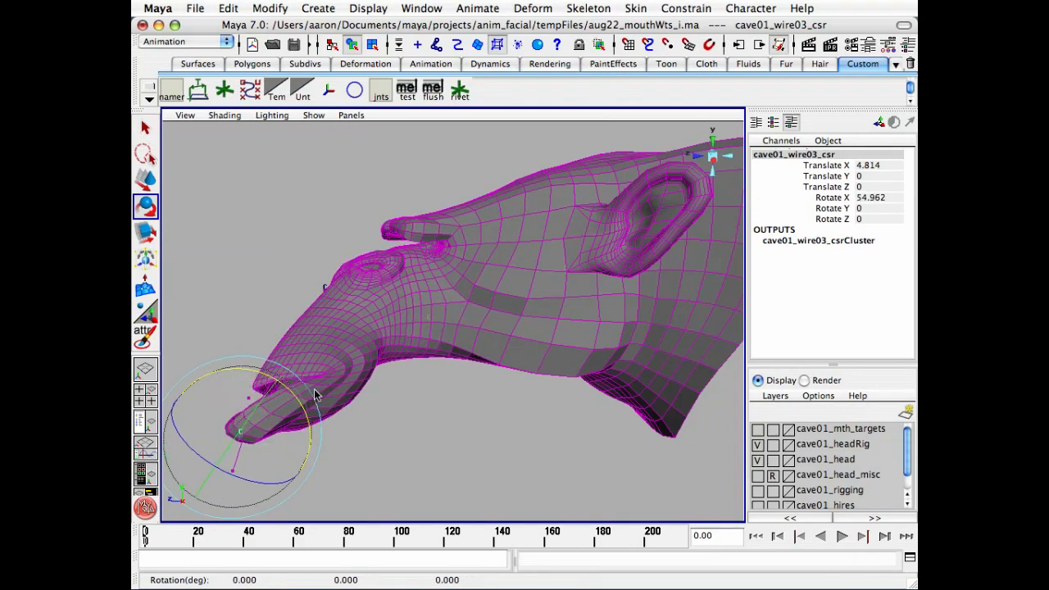
# Move cave01_wire03_csr down and back to a Translate Y of about -0.84 and Translate Z of about -1.2, and inspect the head
pyautogui.keyDown('alt'); pyautogui.moveTo(314, 389); pyautogui.dragTo(361, 411, button='middle'); pyautogui.keyUp('alt')
pyautogui.press('w')
pyautogui.moveTo(250, 416); pyautogui.dragTo(595, 319)
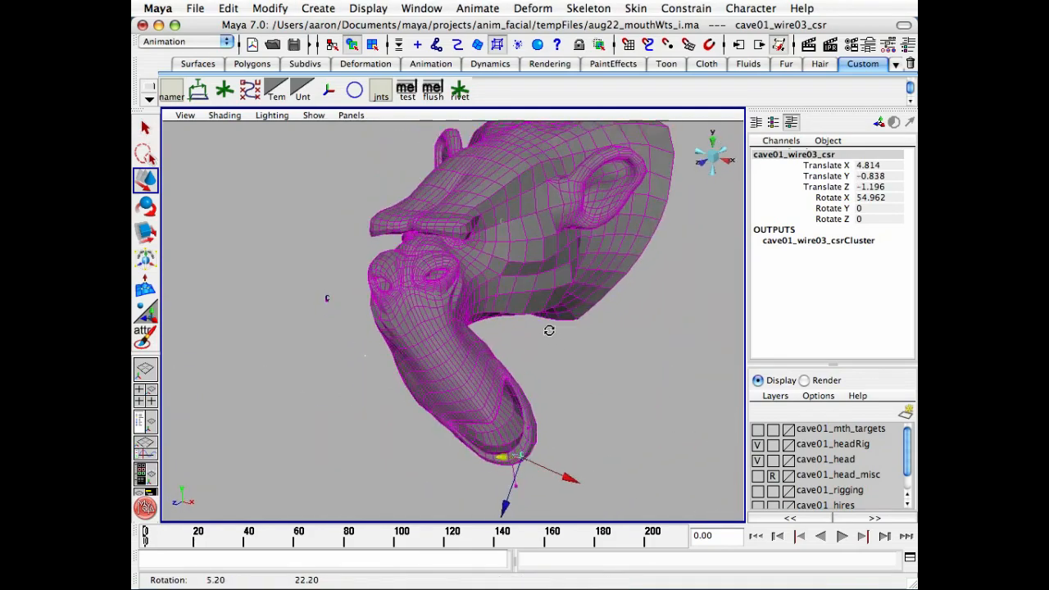
pyautogui.click(604, 363)
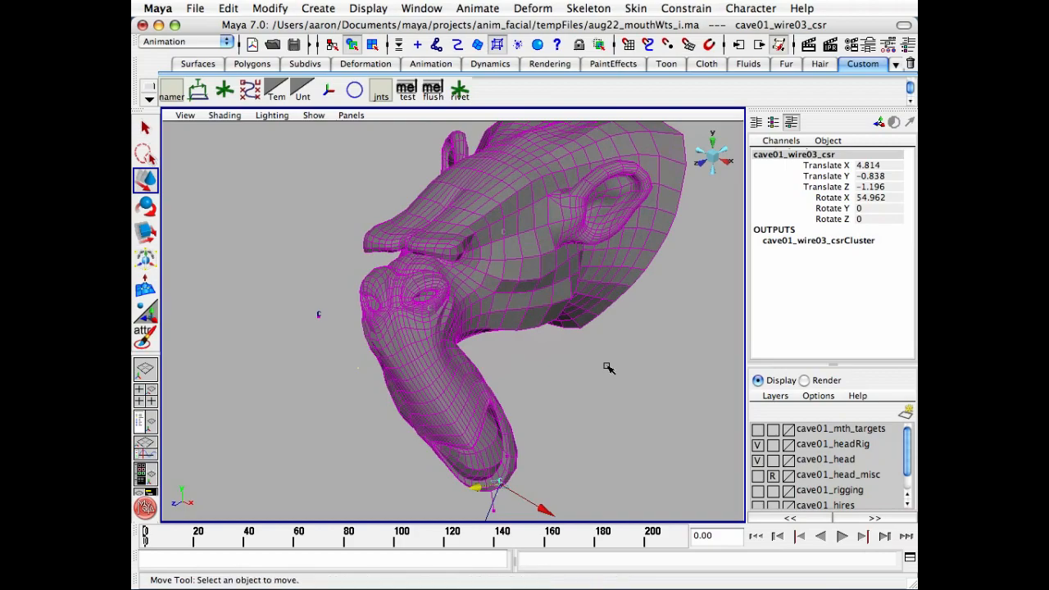